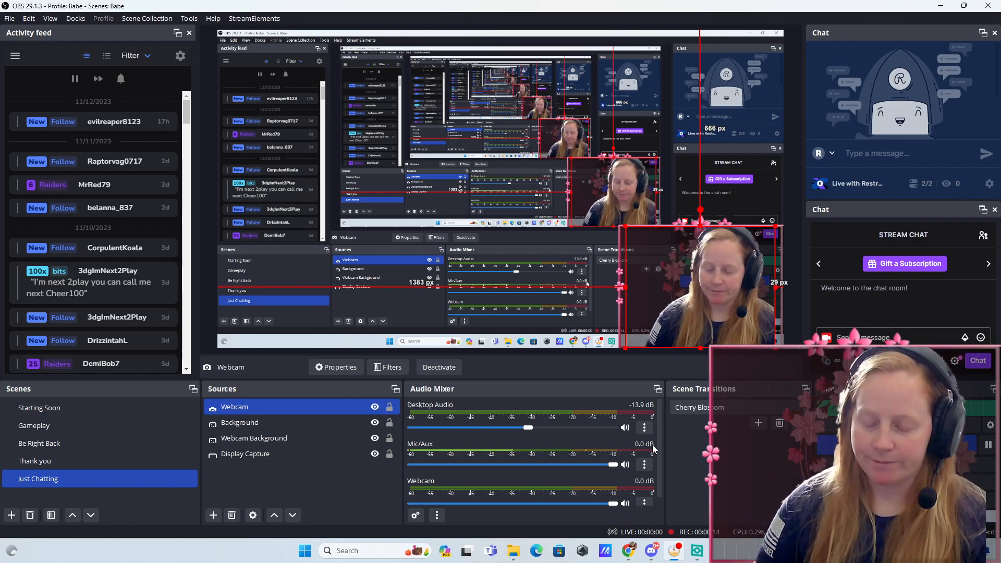
mouse_move(630, 553)
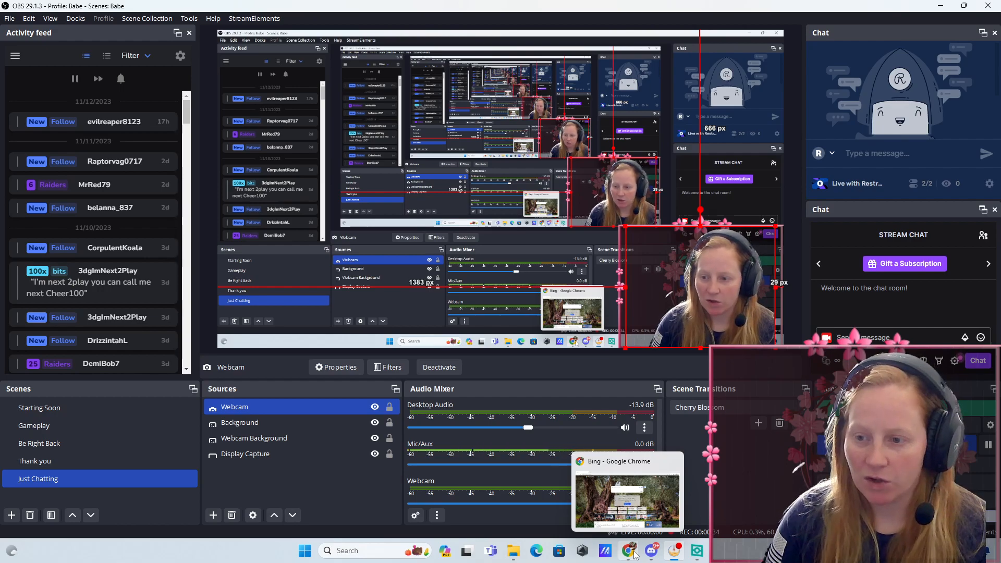
click(634, 554)
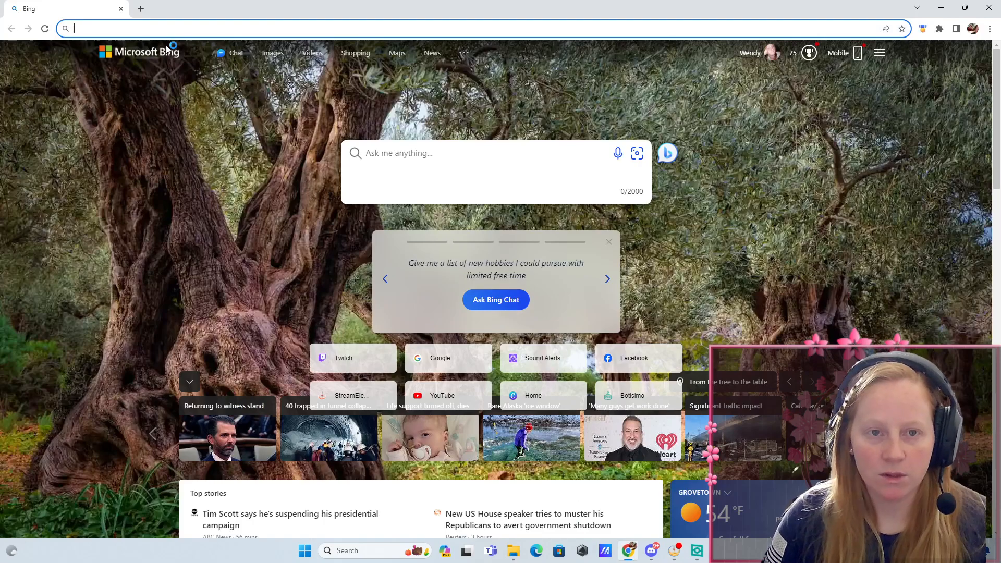
text(www.streamelements.com)
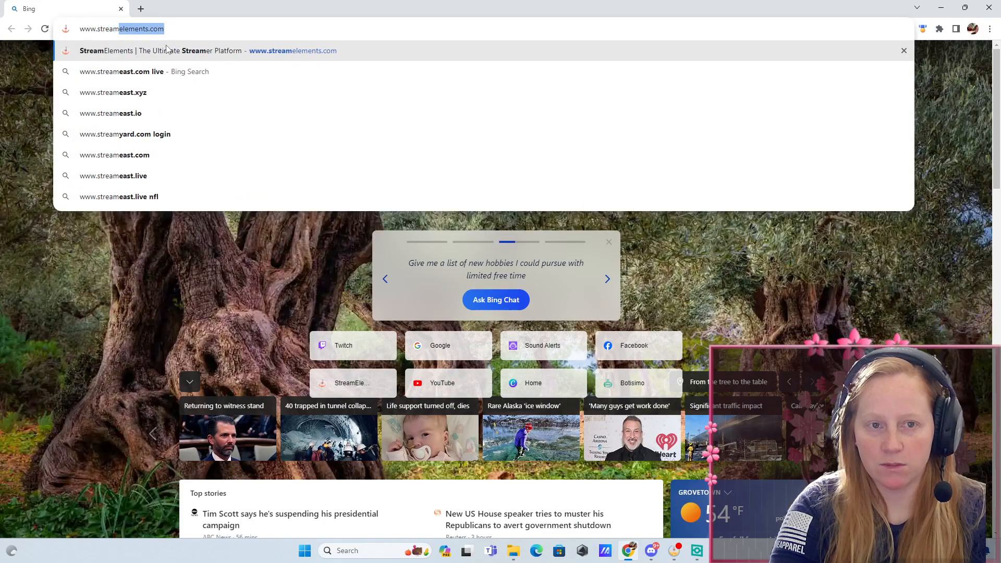
key(Return)
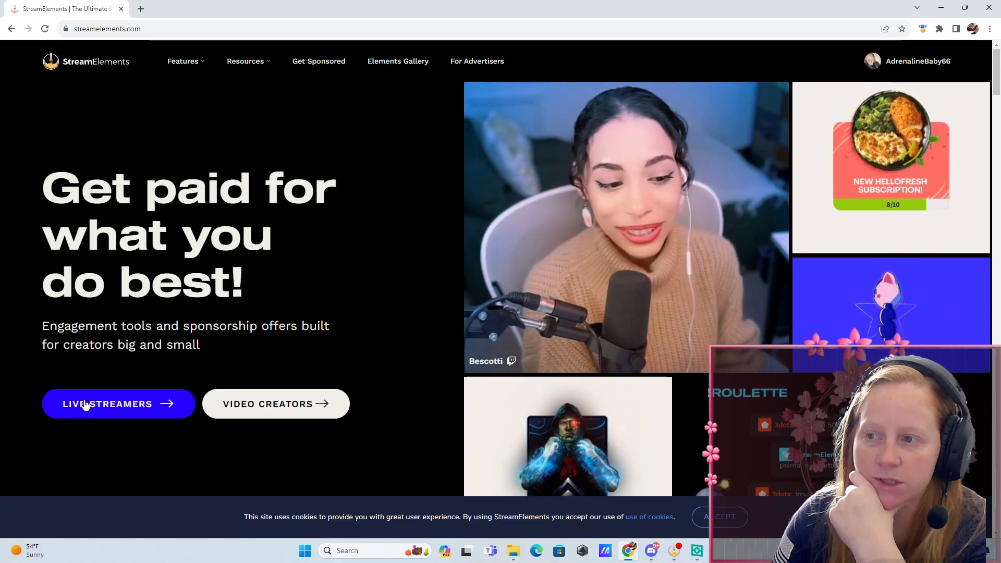
Log out of the current StreamElements account and choose the live-streamer sign-in
mouse_move(916, 63)
click(886, 149)
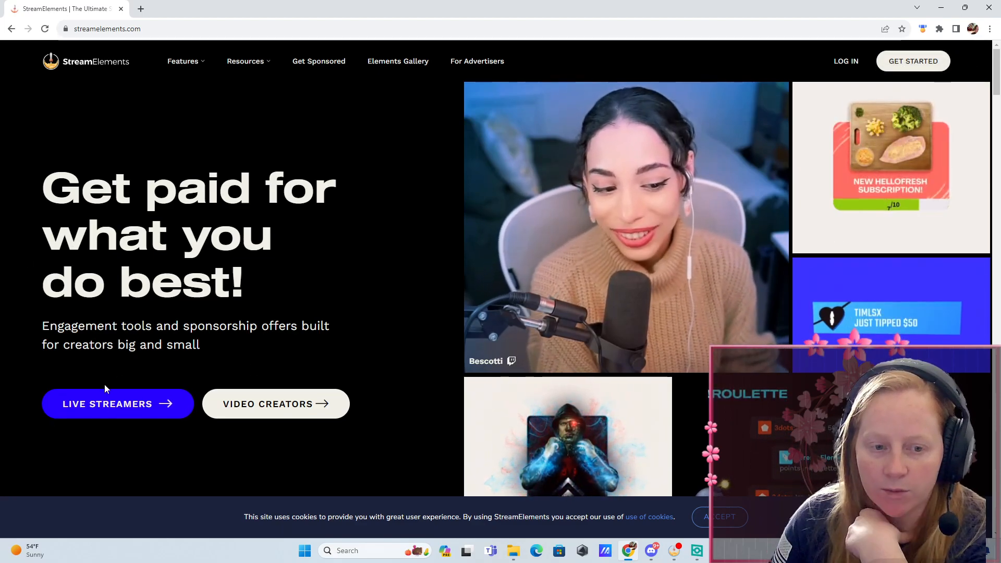
click(118, 408)
Log in to StreamElements with Twitch and expand the Chatbot section in the sidebar
click(498, 258)
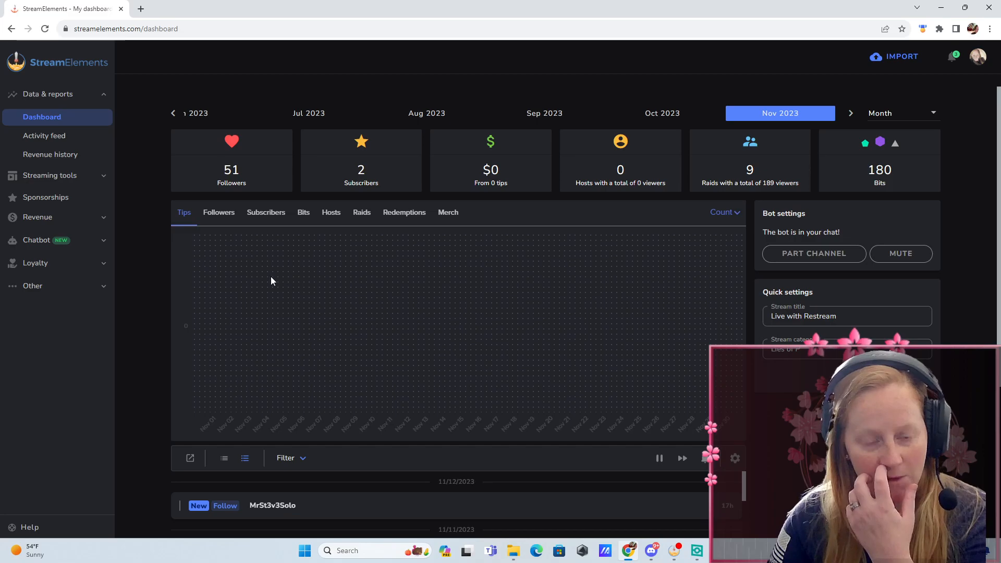
click(89, 243)
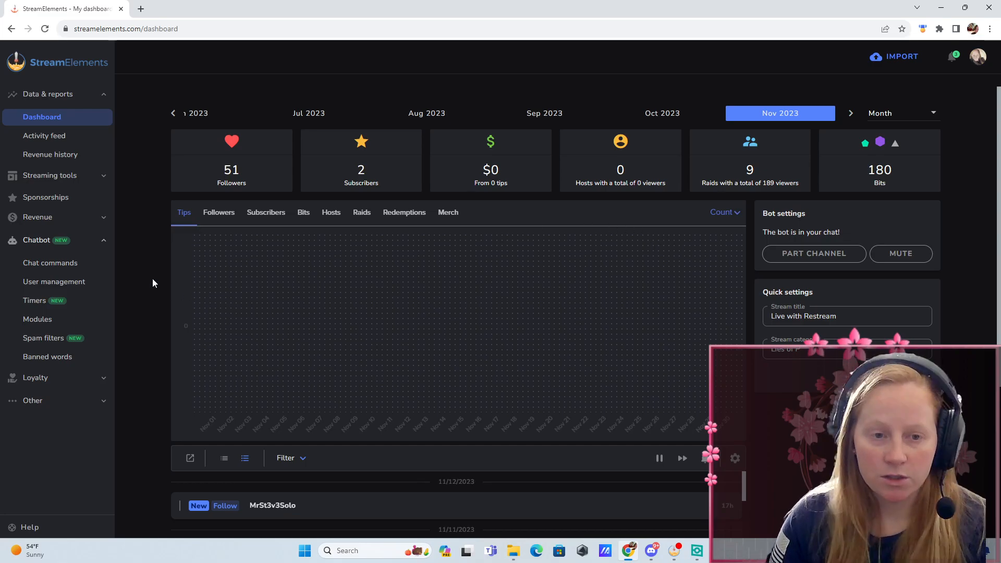
click(79, 268)
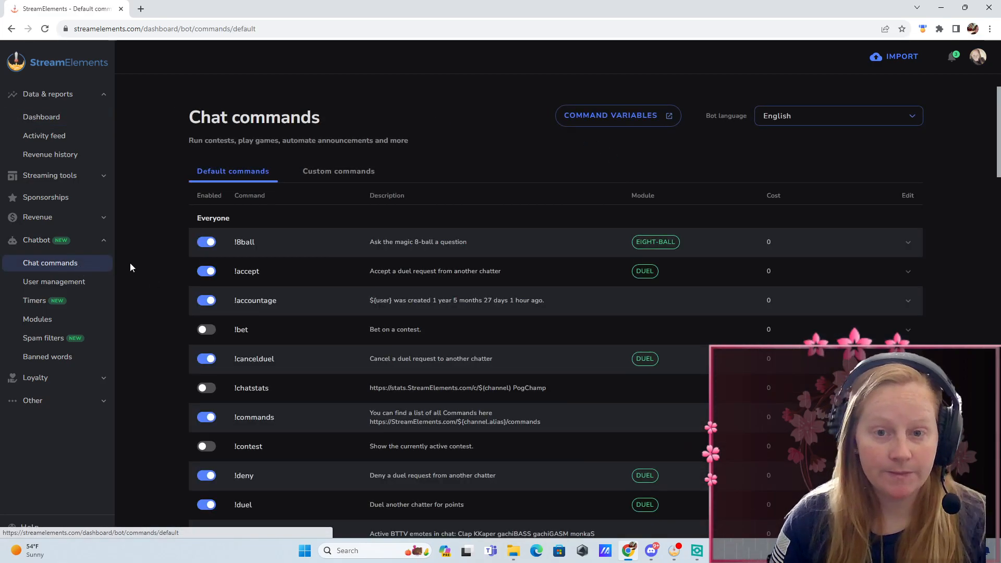
scroll(407, 319, down, 1)
scroll(365, 313, up, 1)
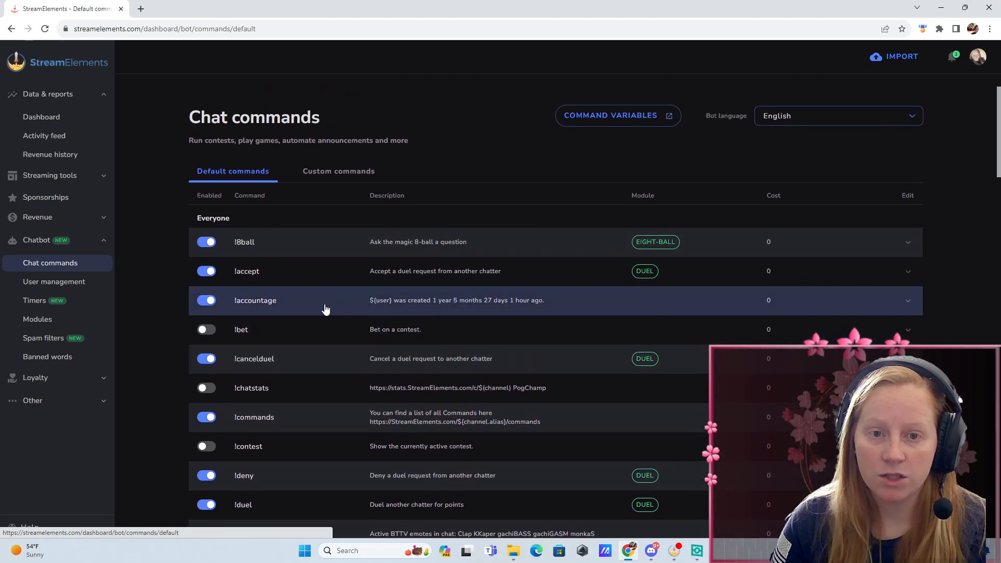
scroll(324, 308, down, 3)
scroll(287, 292, up, 1)
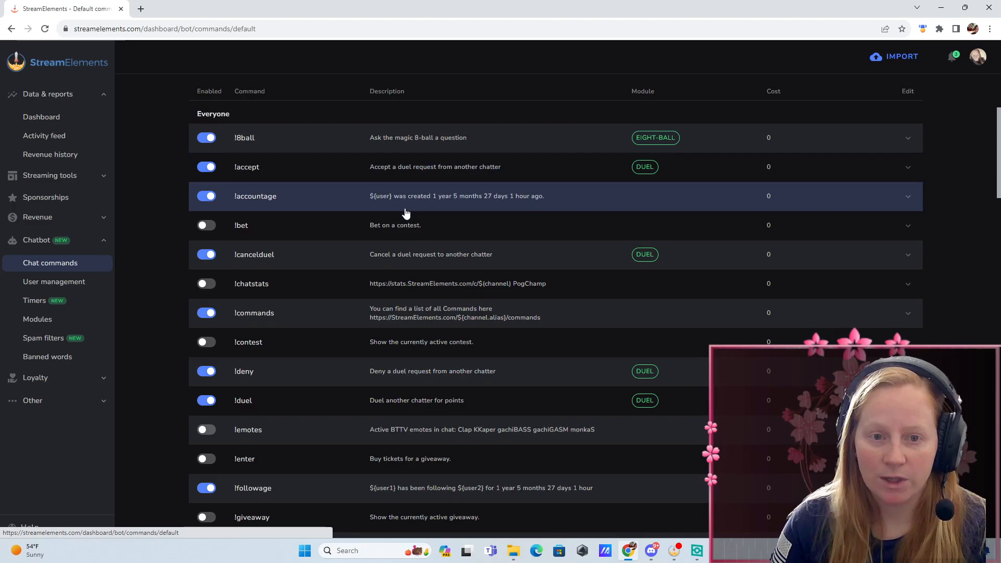
scroll(358, 278, down, 2)
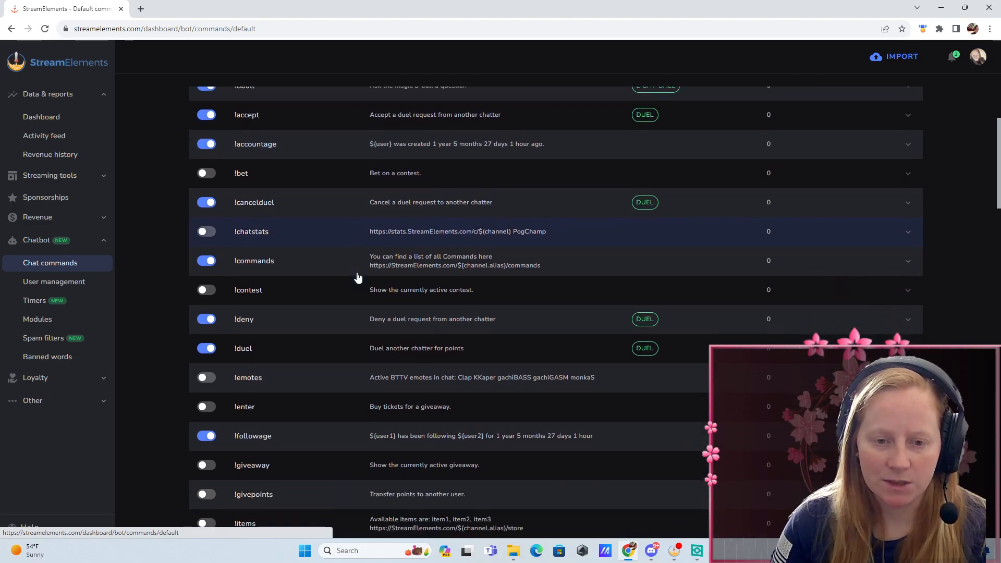
scroll(358, 278, down, 8)
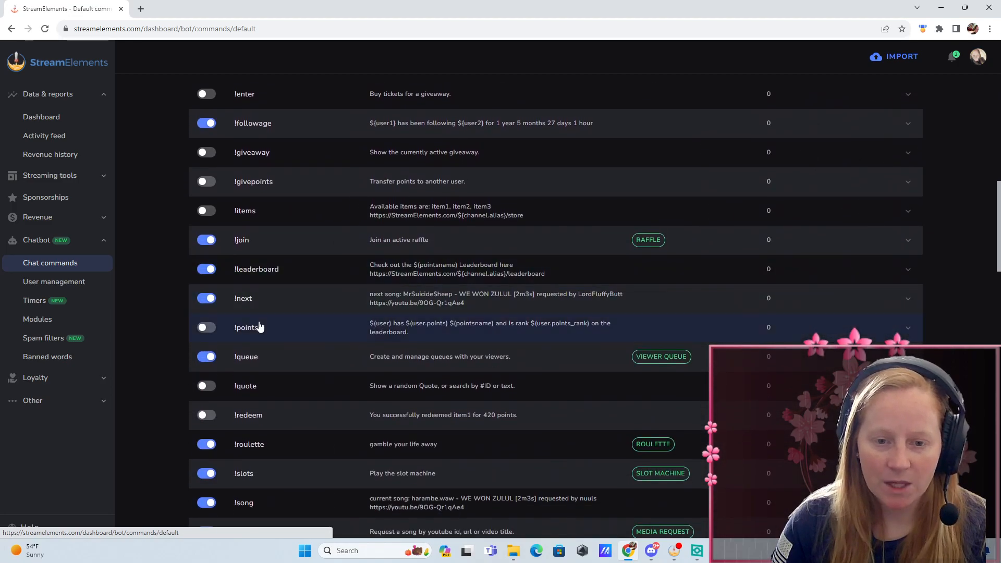
scroll(259, 326, down, 6)
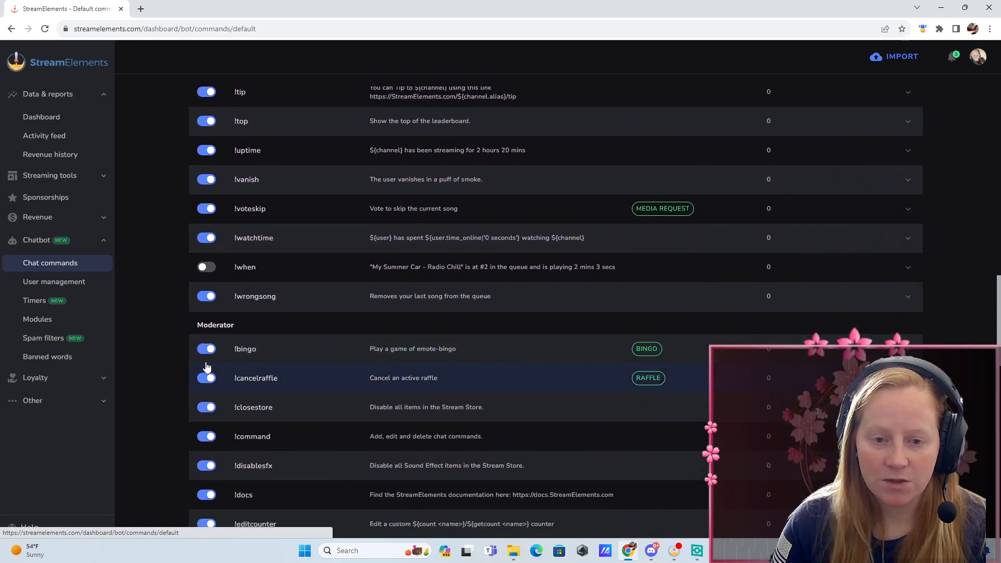
scroll(279, 327, up, 11)
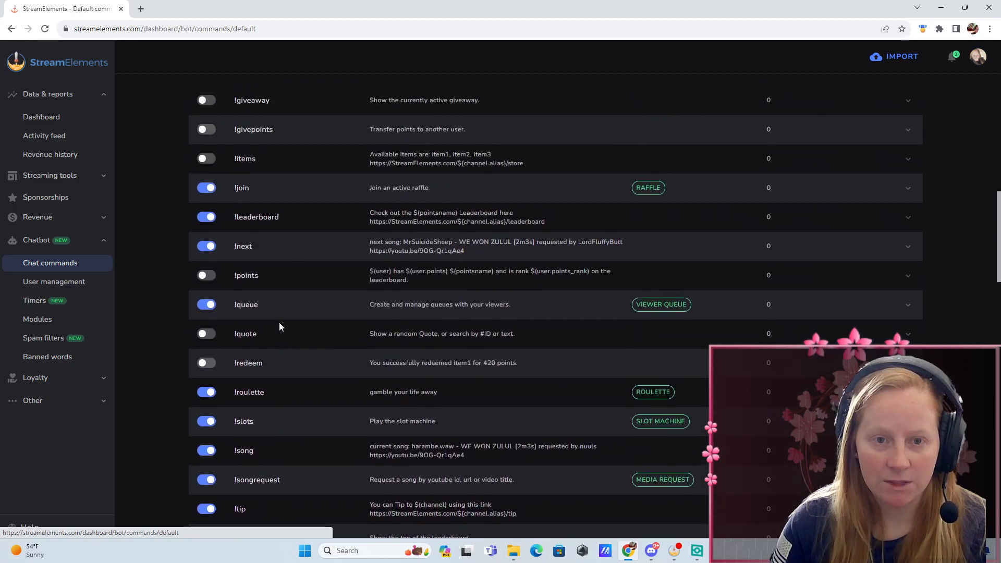
scroll(279, 327, up, 7)
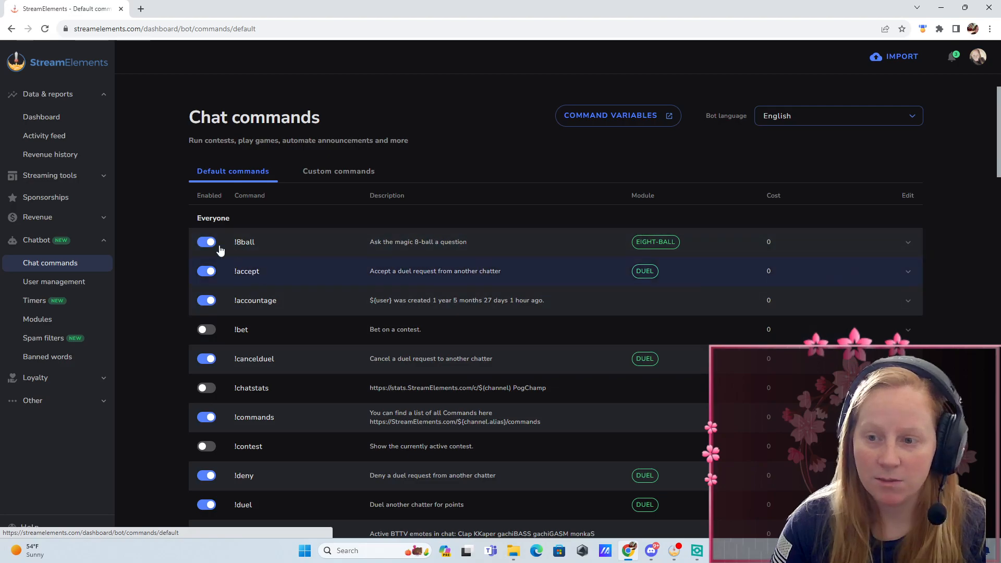
scroll(290, 257, down, 3)
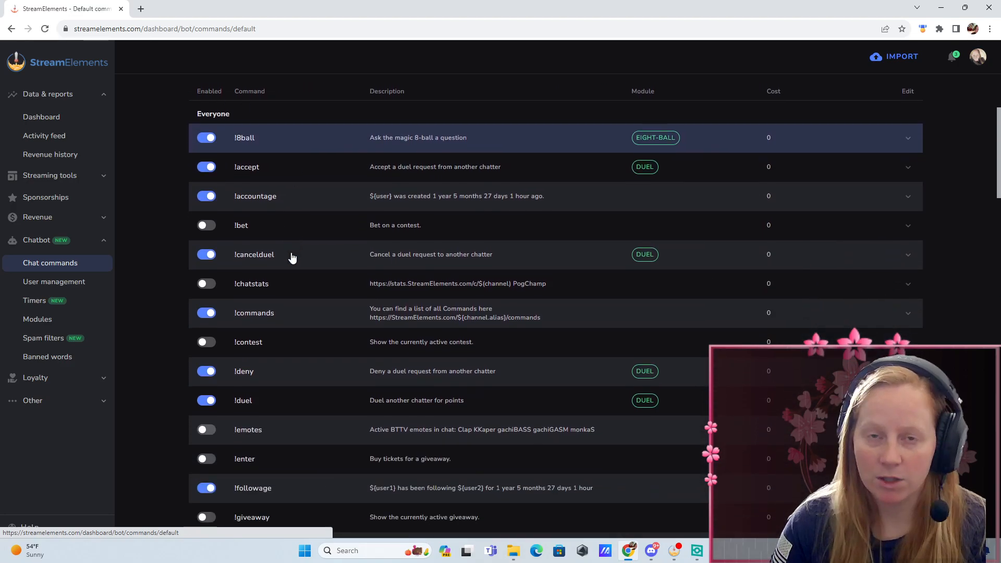
scroll(290, 258, down, 10)
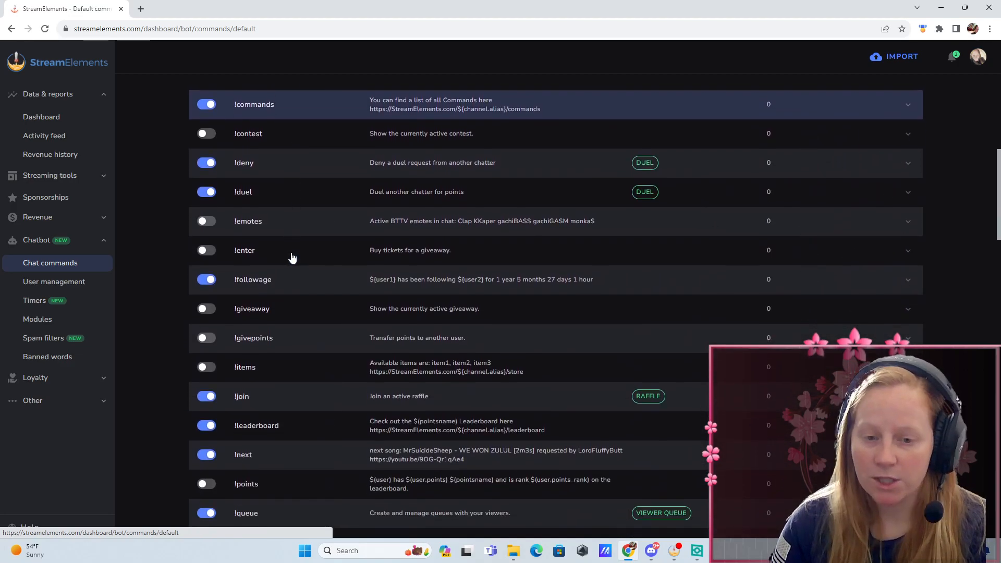
scroll(286, 266, down, 8)
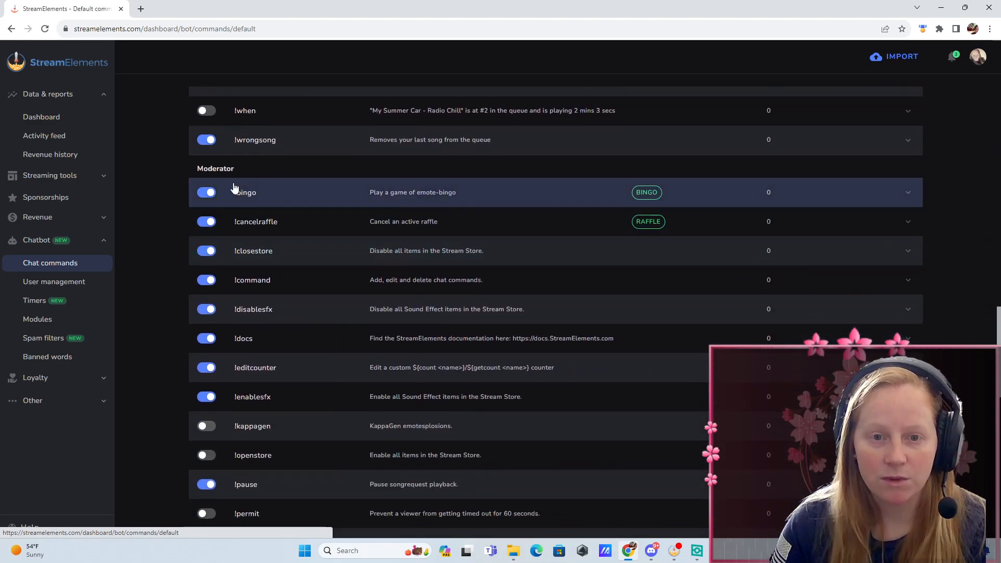
scroll(291, 363, down, 1)
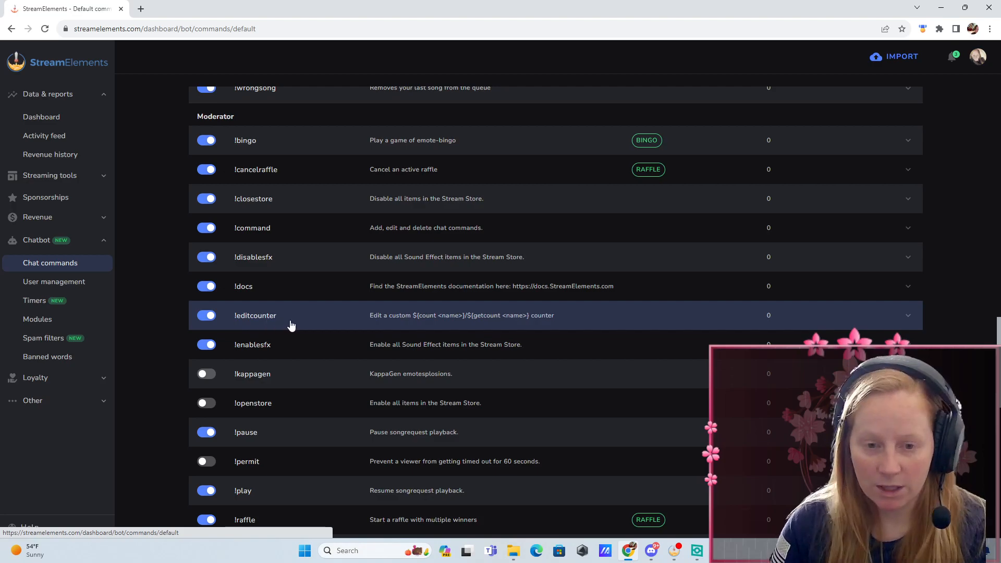
scroll(291, 325, down, 4)
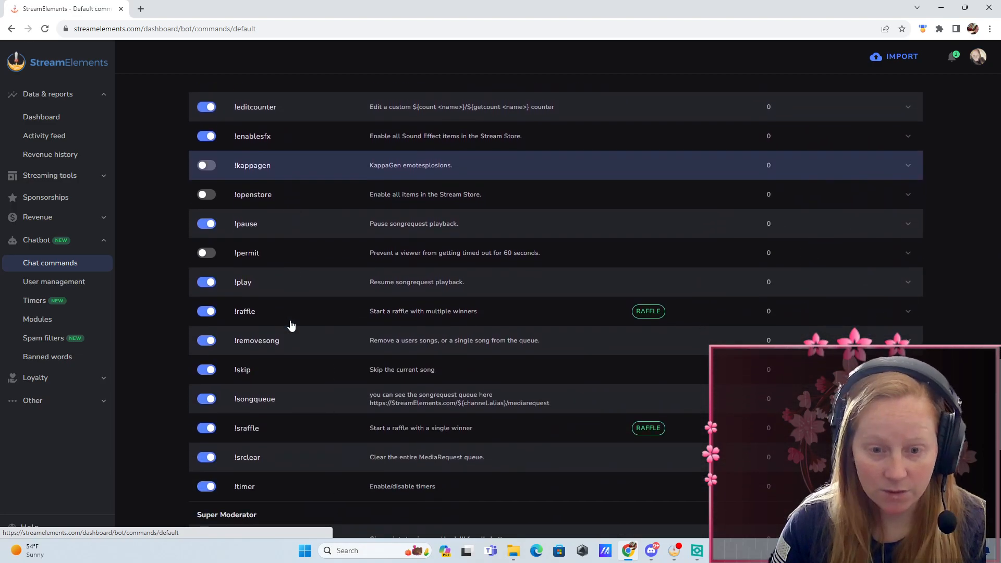
scroll(291, 326, down, 2)
scroll(288, 325, down, 3)
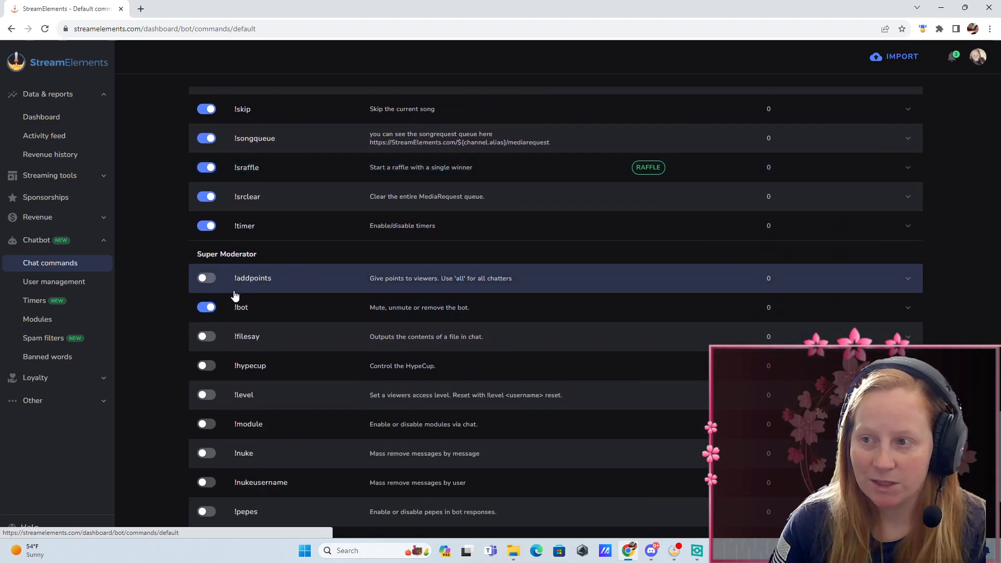
scroll(237, 292, down, 3)
scroll(271, 428, up, 1)
scroll(270, 428, up, 20)
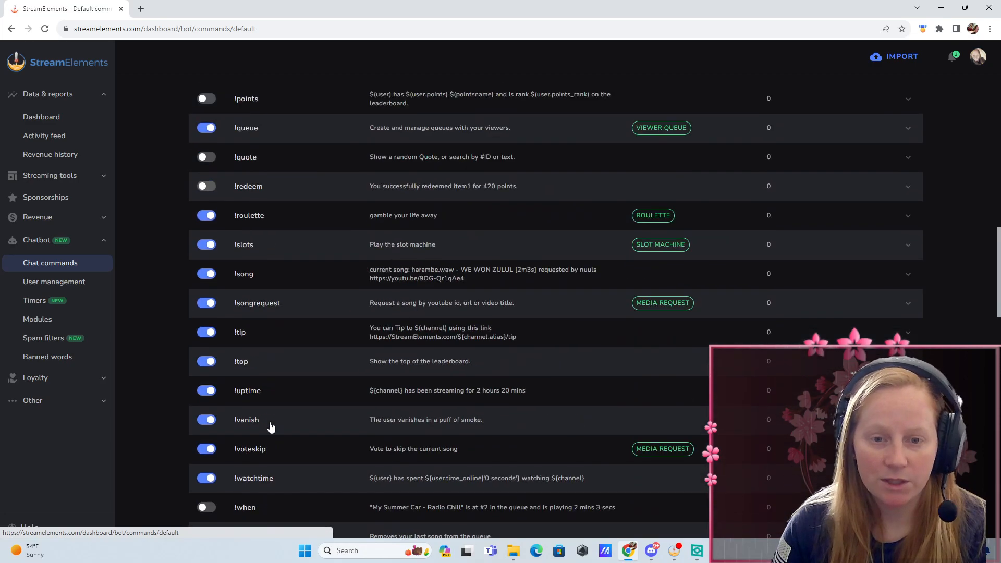
scroll(270, 427, up, 15)
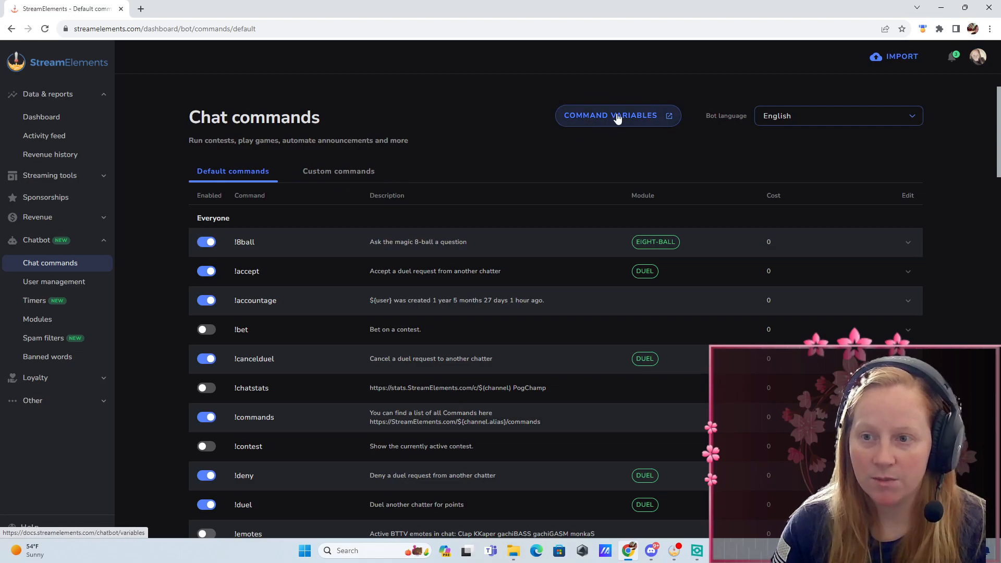
Open the command variables documentation and browse the list of variables
click(637, 126)
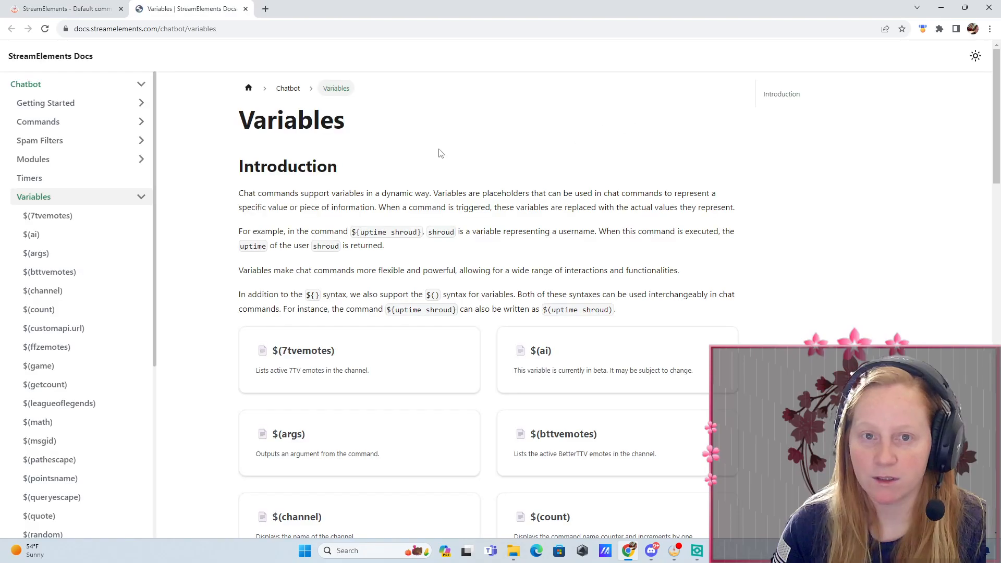
scroll(339, 292, down, 2)
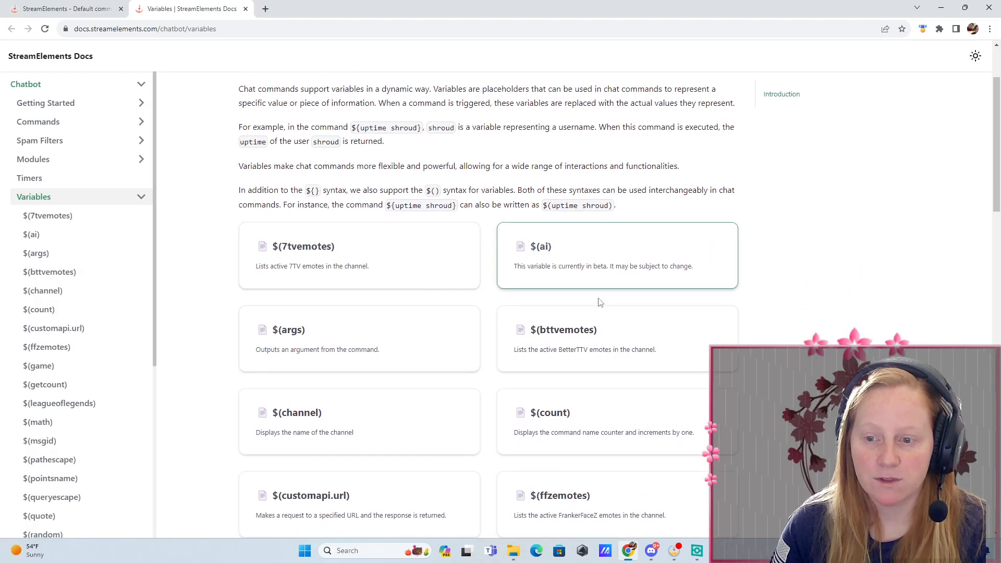
scroll(574, 375, down, 3)
scroll(462, 380, down, 5)
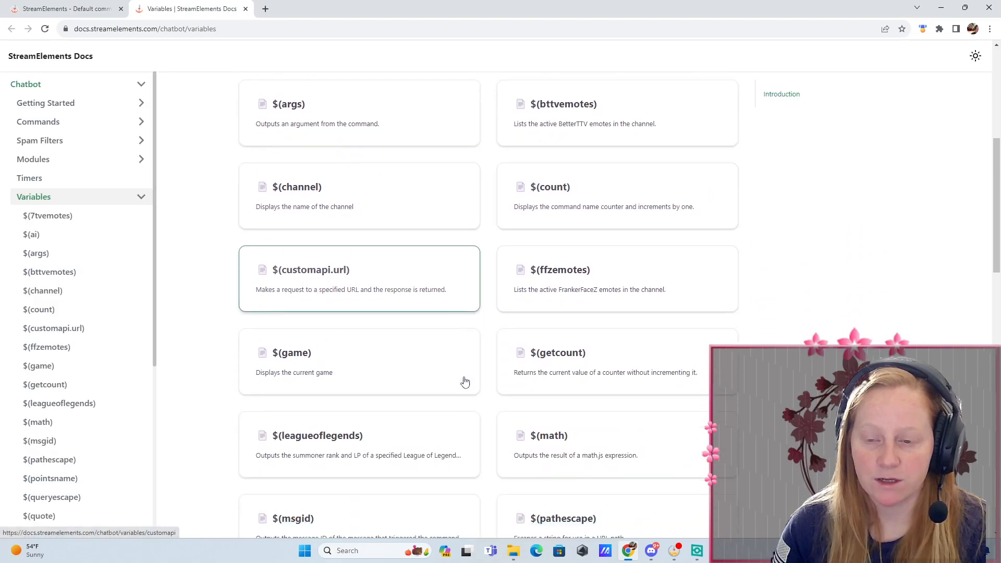
scroll(504, 383, down, 5)
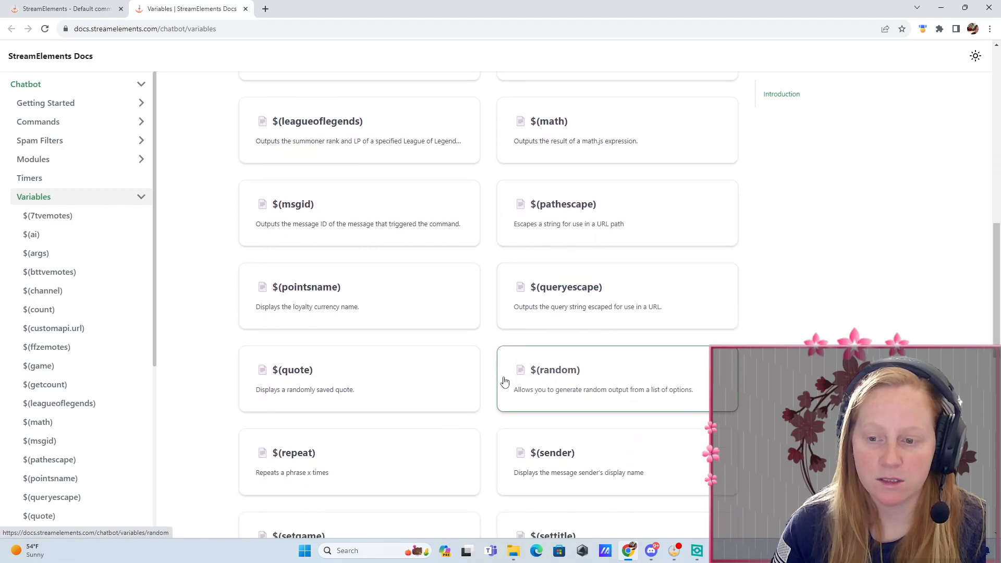
scroll(505, 382, down, 5)
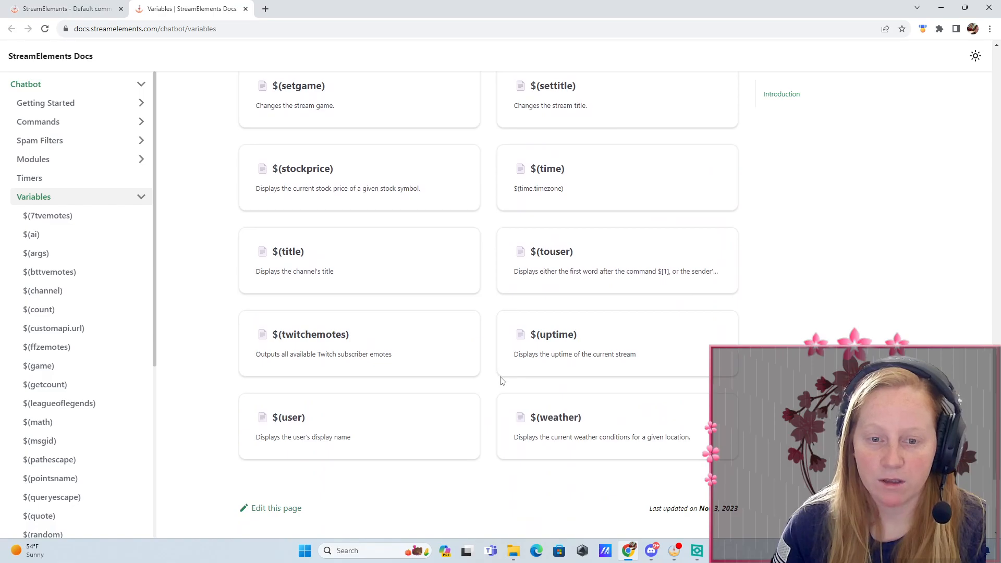
scroll(577, 362, up, 1)
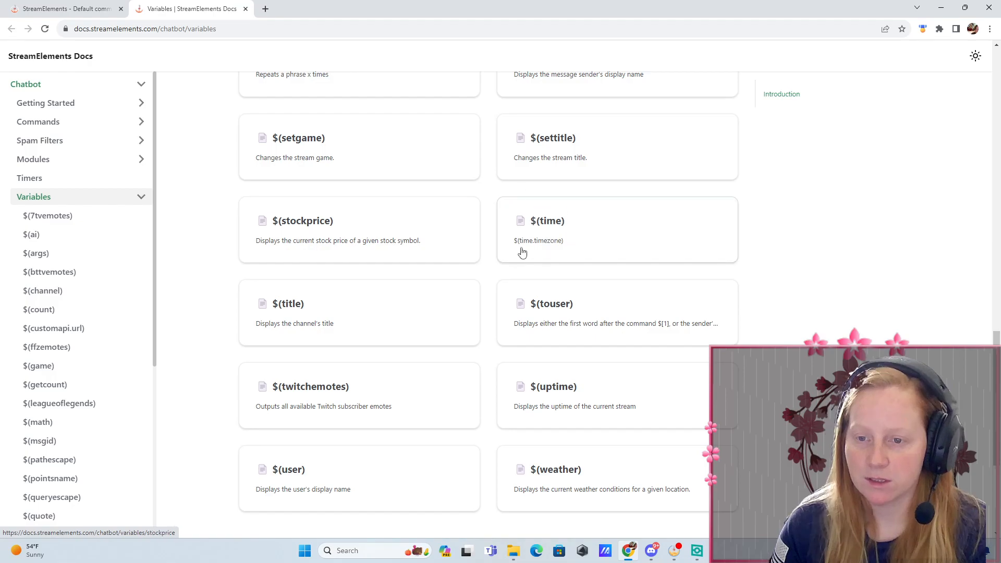
Open the $(time) variable page and find the $(time.until) countdown example
click(552, 245)
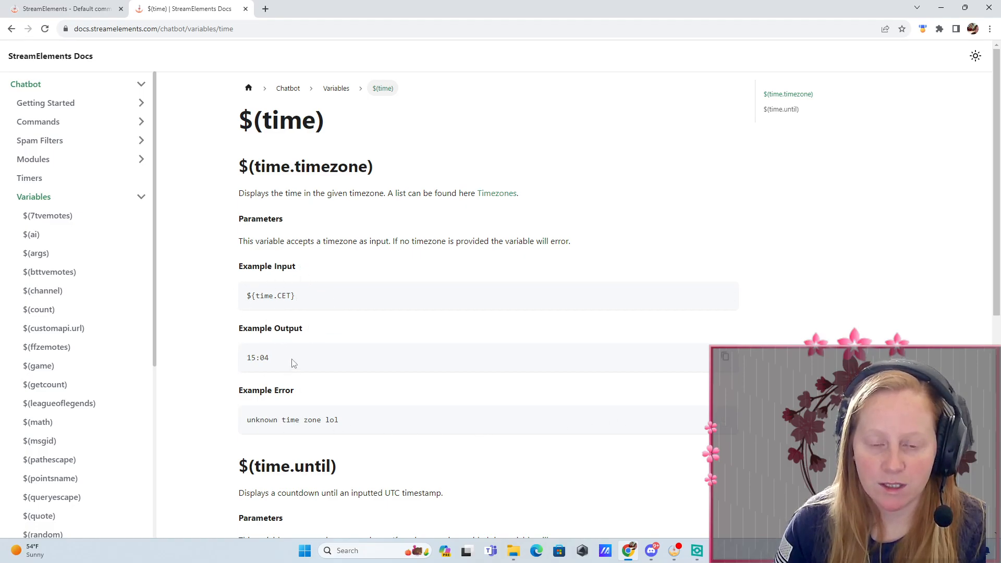
scroll(292, 375, down, 3)
scroll(334, 386, up, 3)
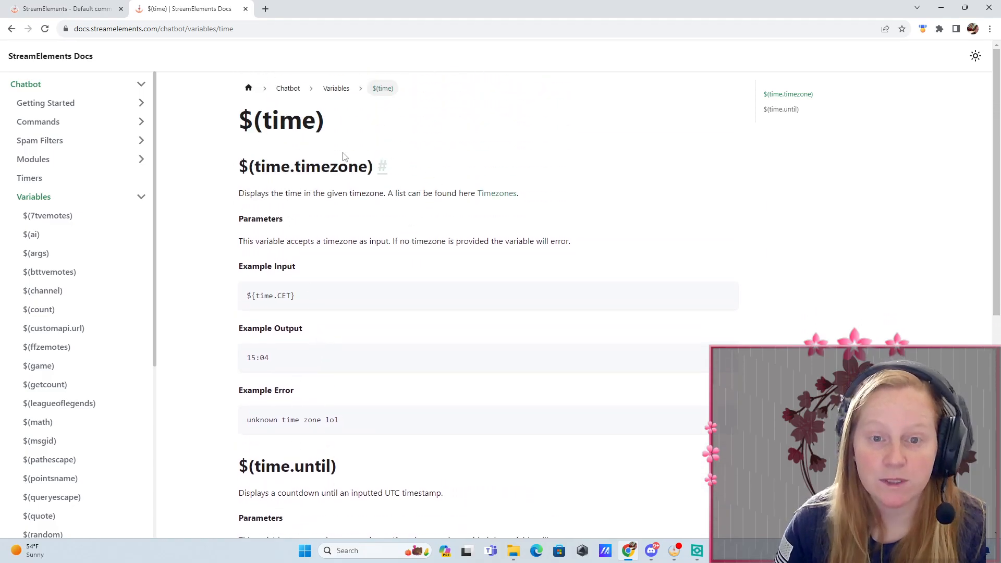
scroll(266, 313, down, 3)
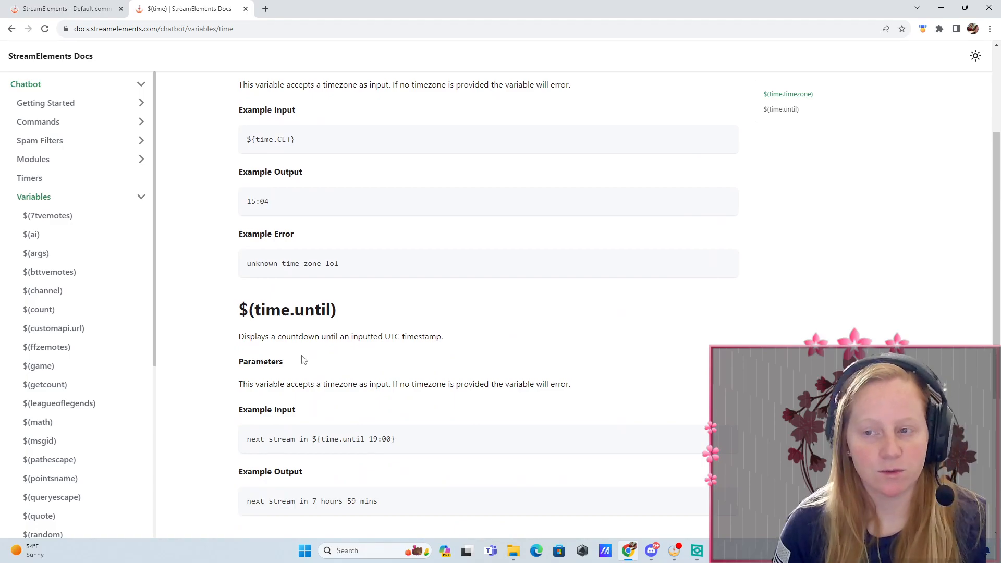
scroll(304, 359, down, 2)
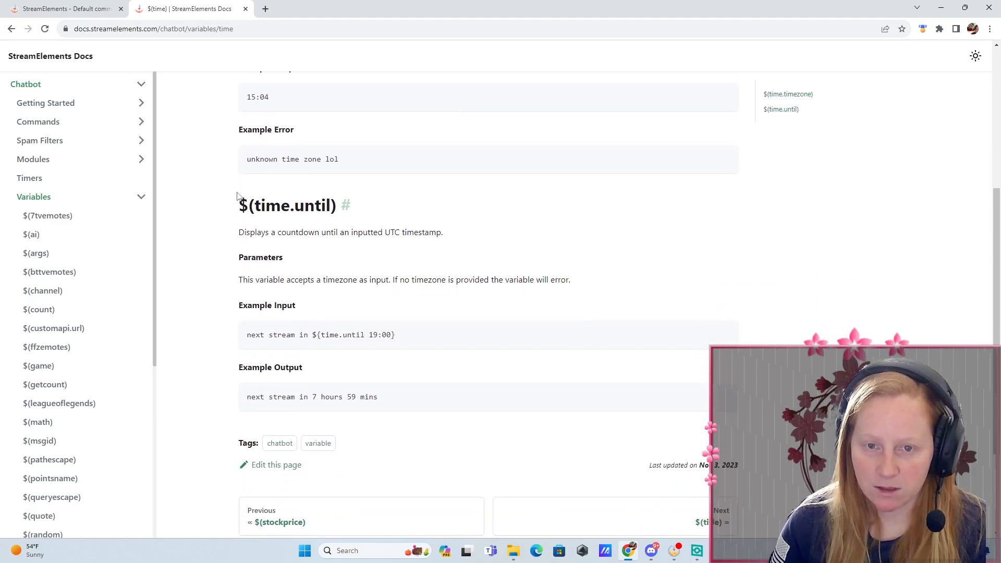
scroll(351, 292, down, 1)
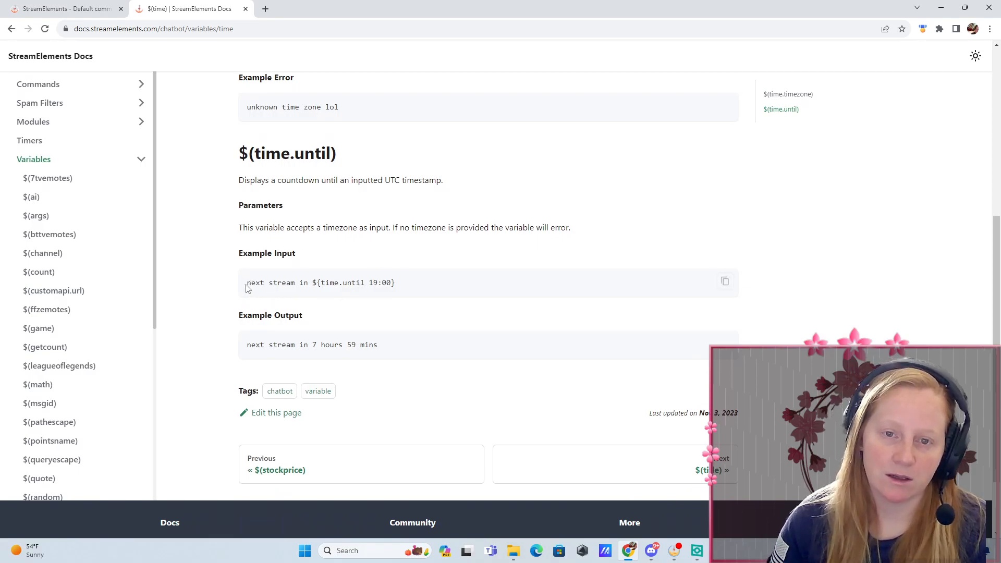
scroll(248, 290, up, 1)
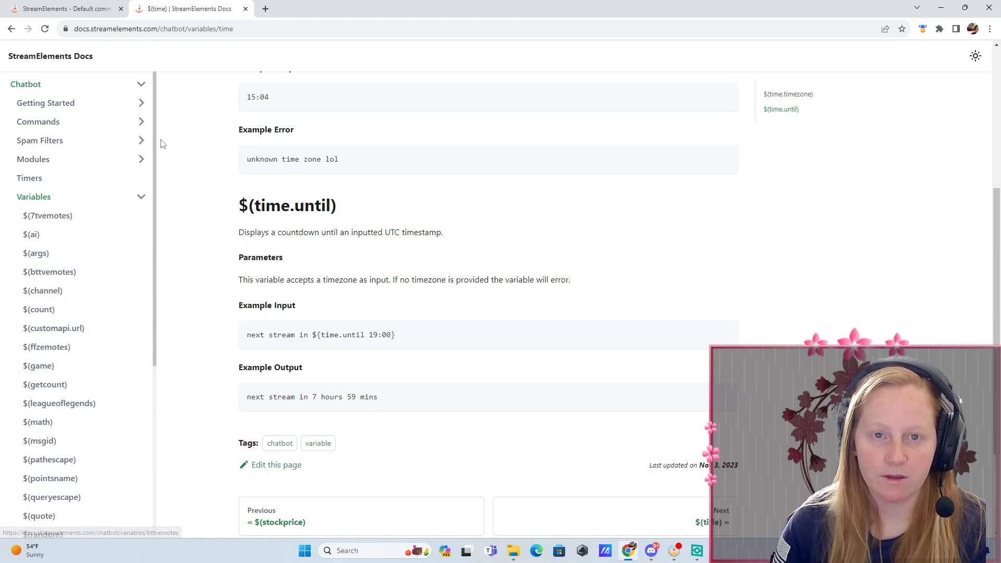
Go back to the chatbot dashboard and show the Custom commands list
click(86, 9)
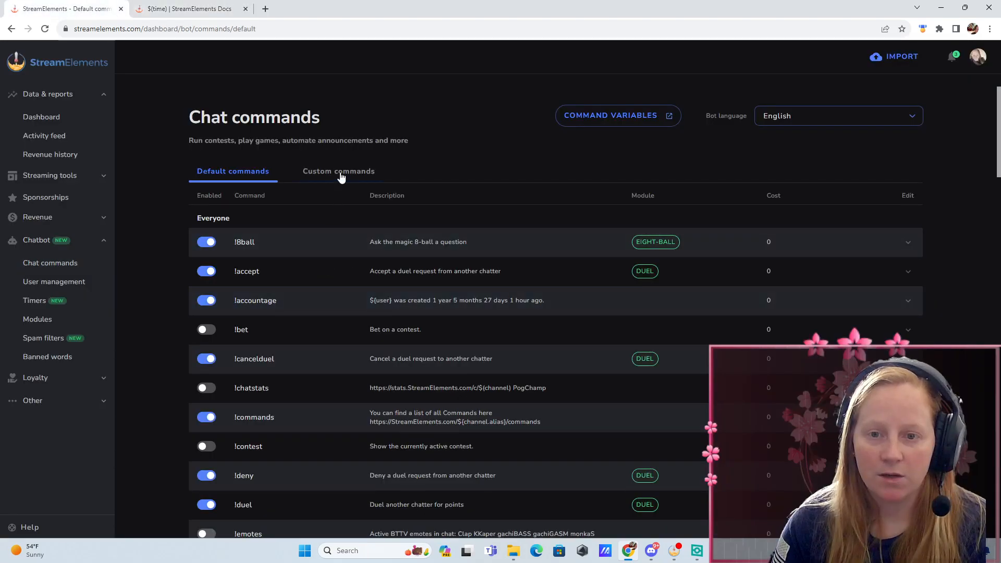
click(339, 172)
scroll(430, 280, down, 1)
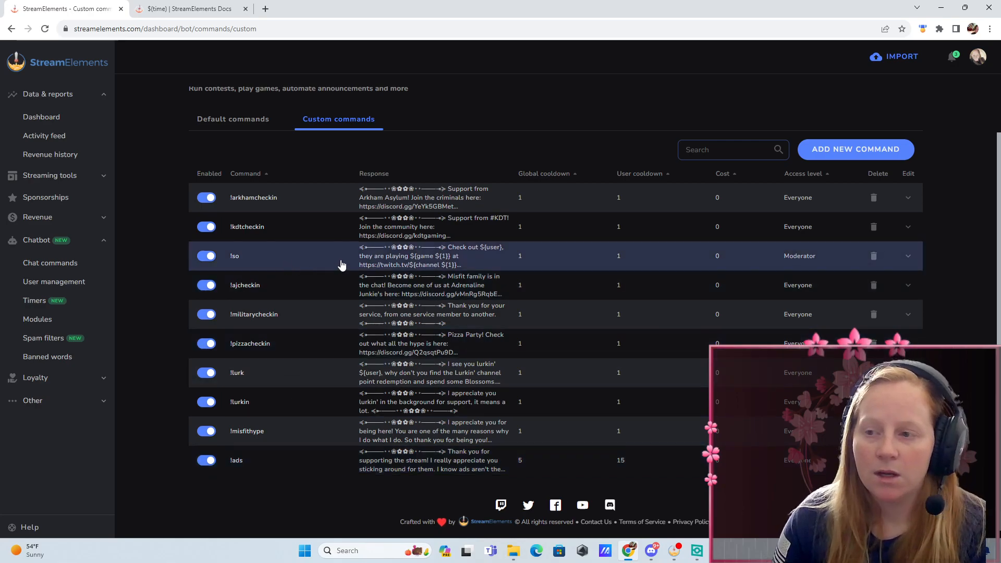
scroll(319, 286, up, 2)
scroll(319, 286, down, 2)
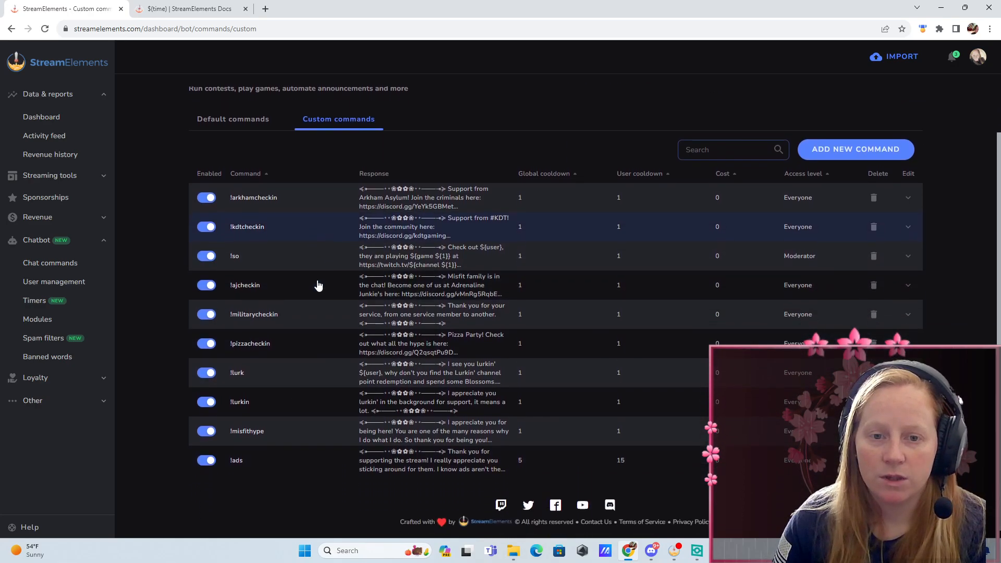
Copy the $(time.until) Example Input from the docs, then begin adding a new custom command
click(217, 9)
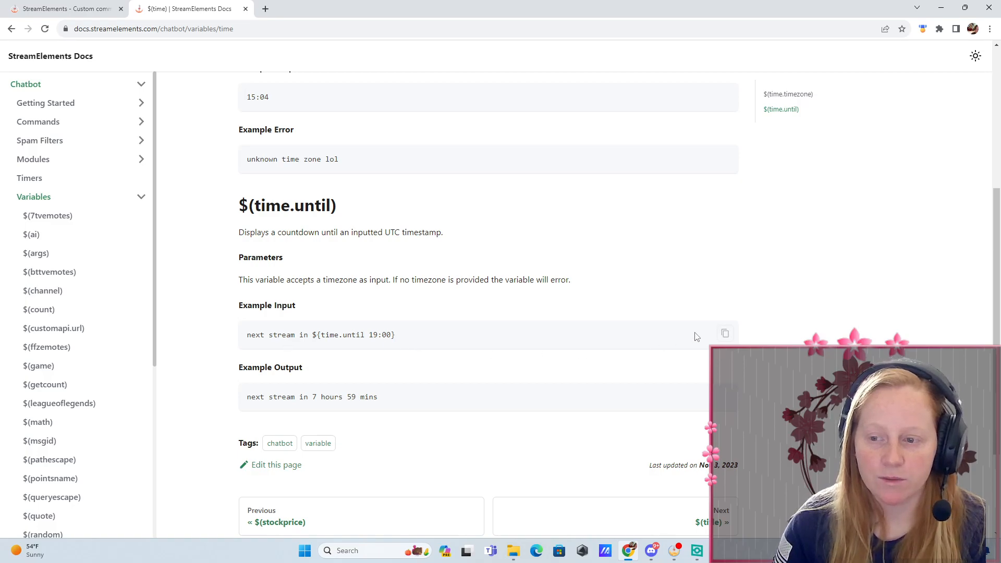
click(725, 334)
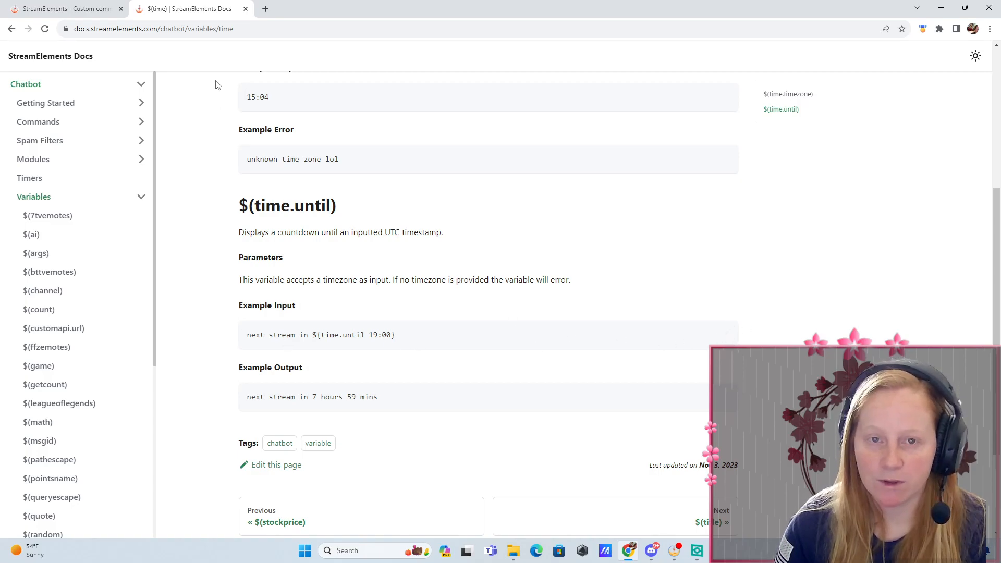
click(73, 9)
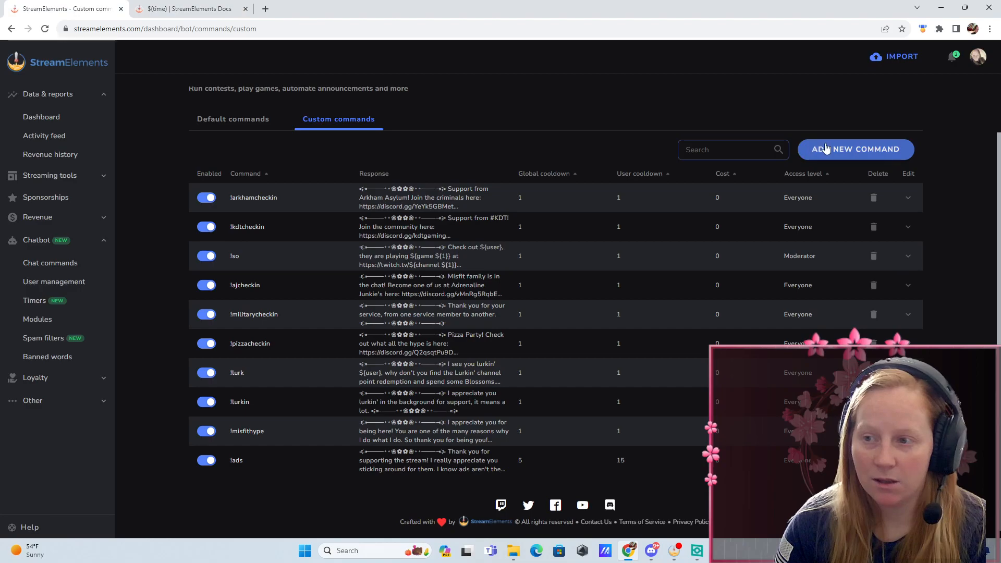
click(824, 148)
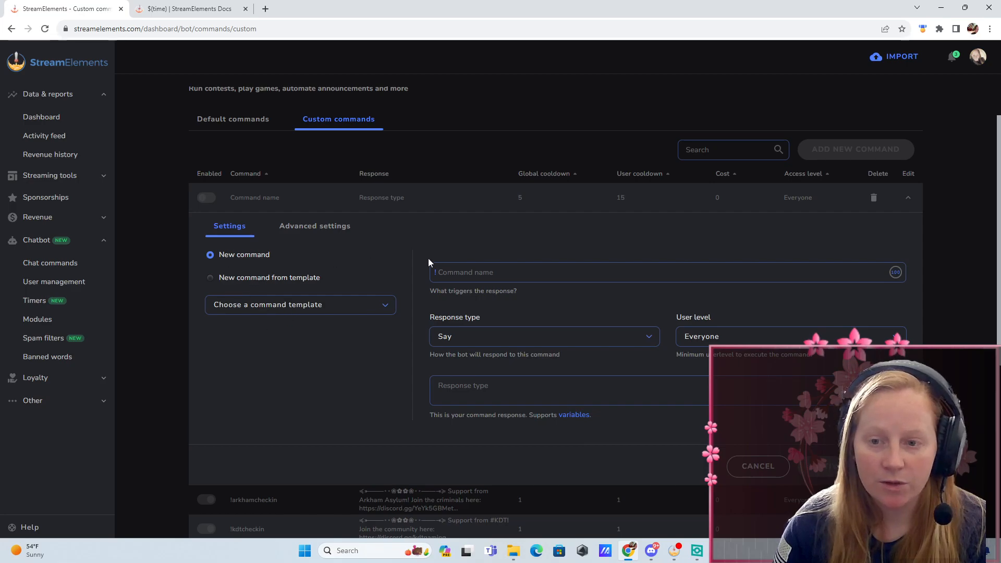
Enter nextstream as the new command's name
click(508, 274)
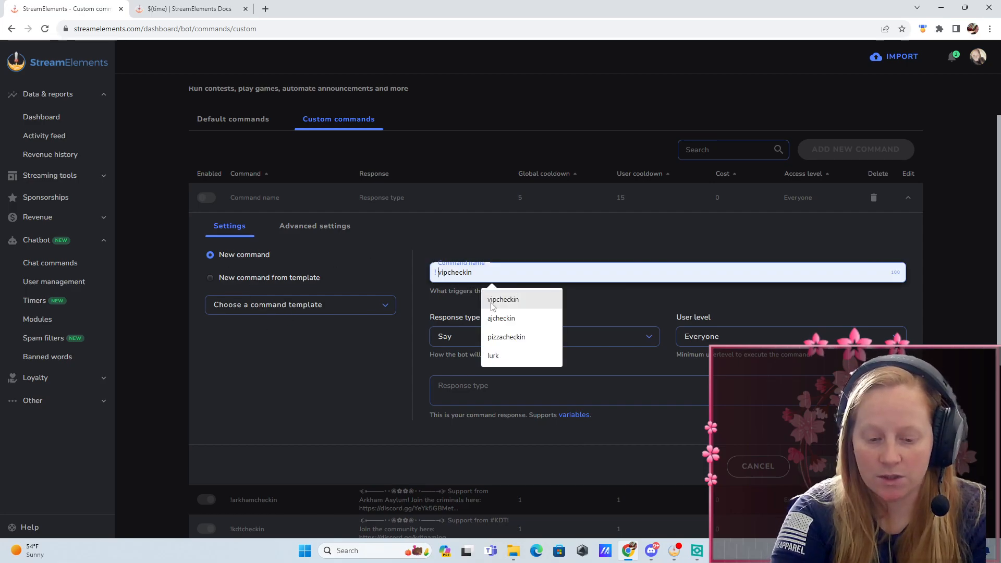
text(nextstream)
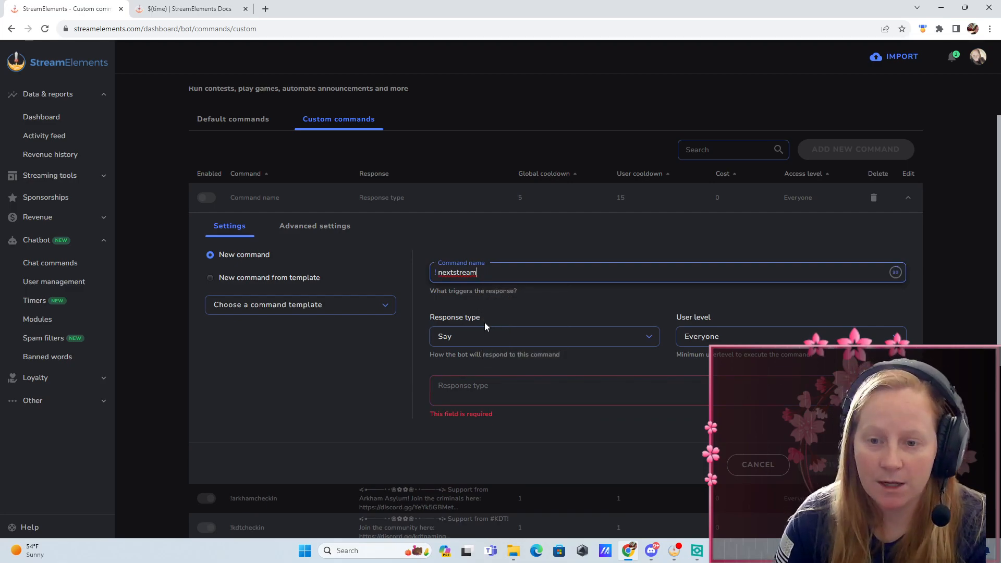
click(505, 339)
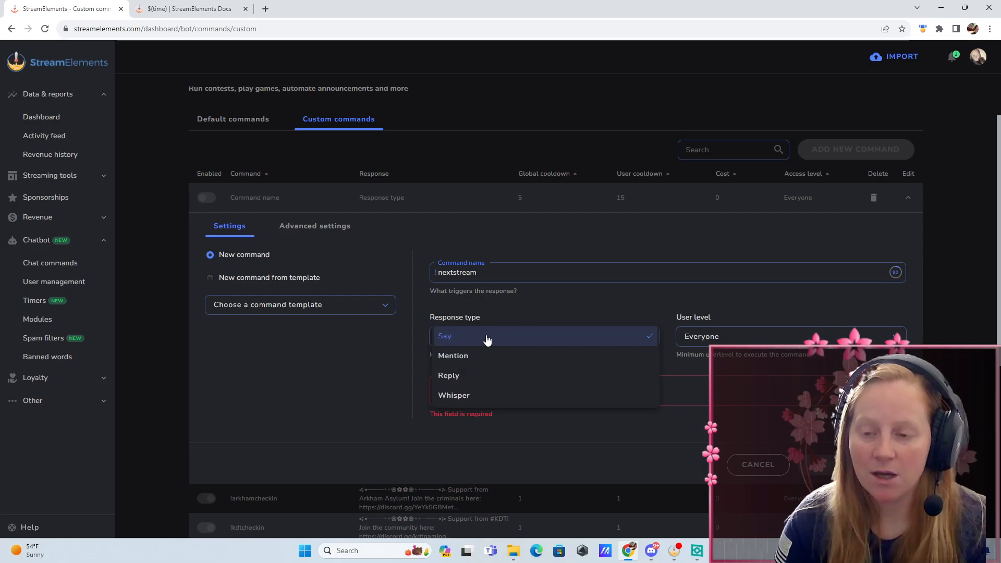
Leave the response type as Say and set the user level to Moderator
click(524, 314)
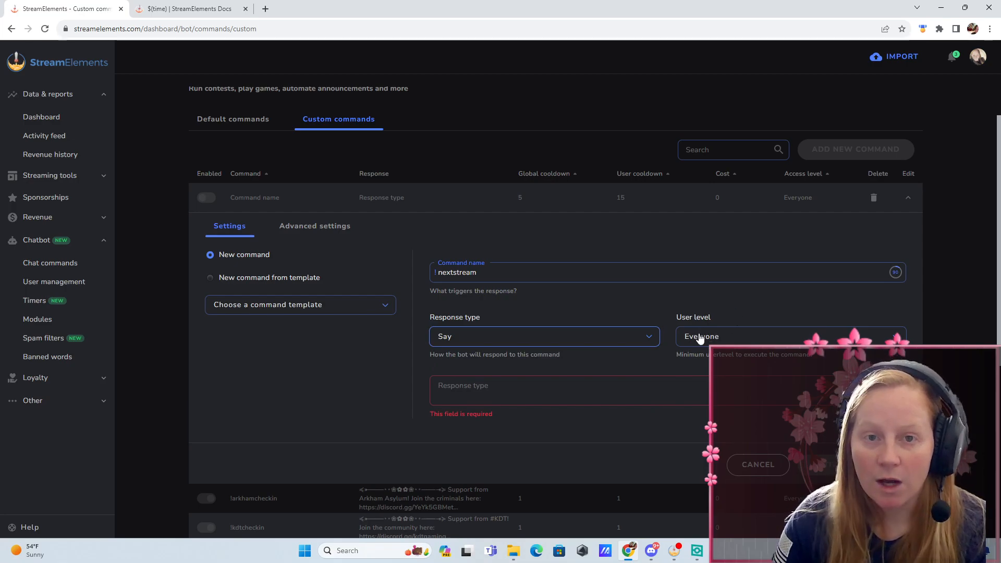
click(700, 338)
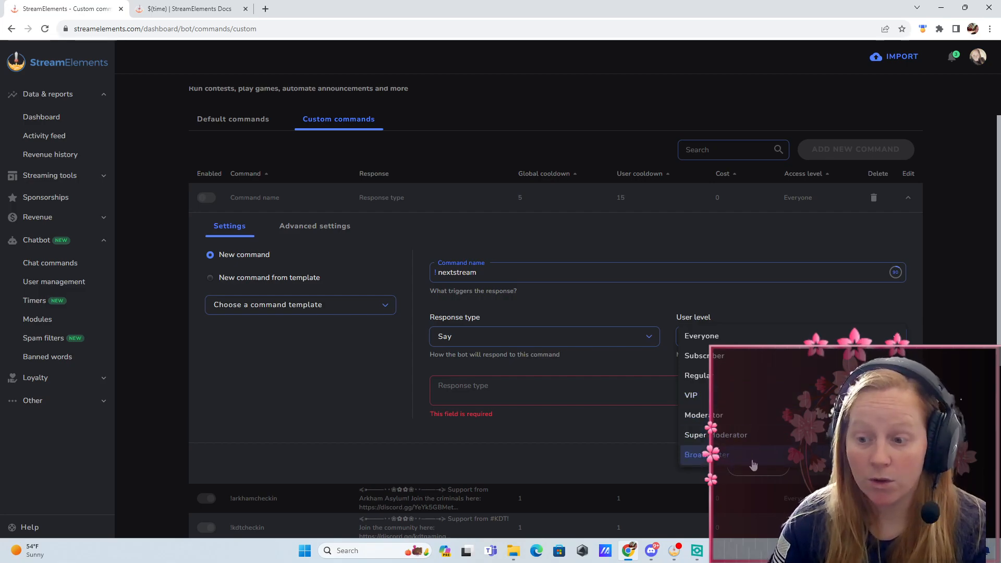
click(734, 418)
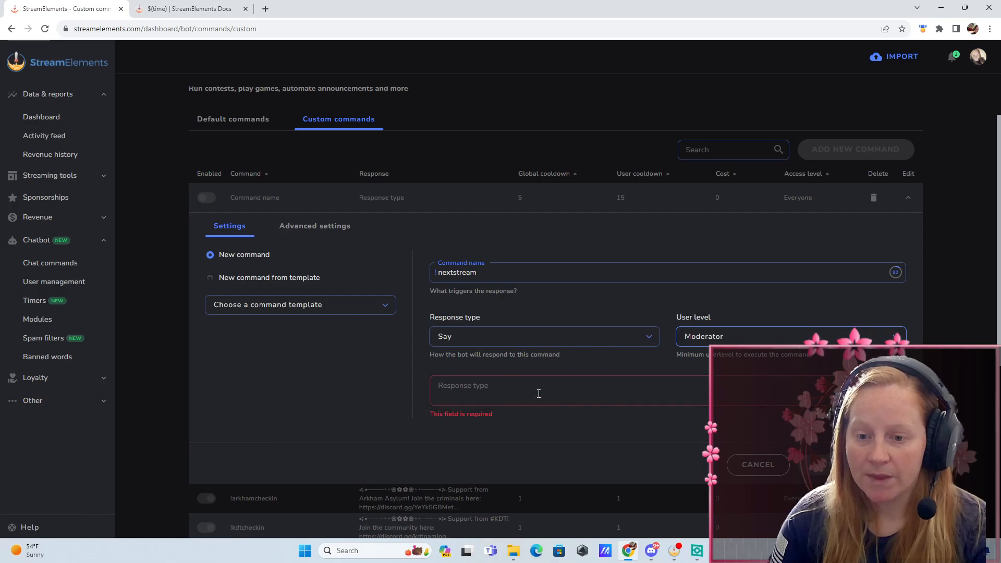
Paste the copied 'next stream in ${time.until 19:00}' example into the Response field
click(441, 395)
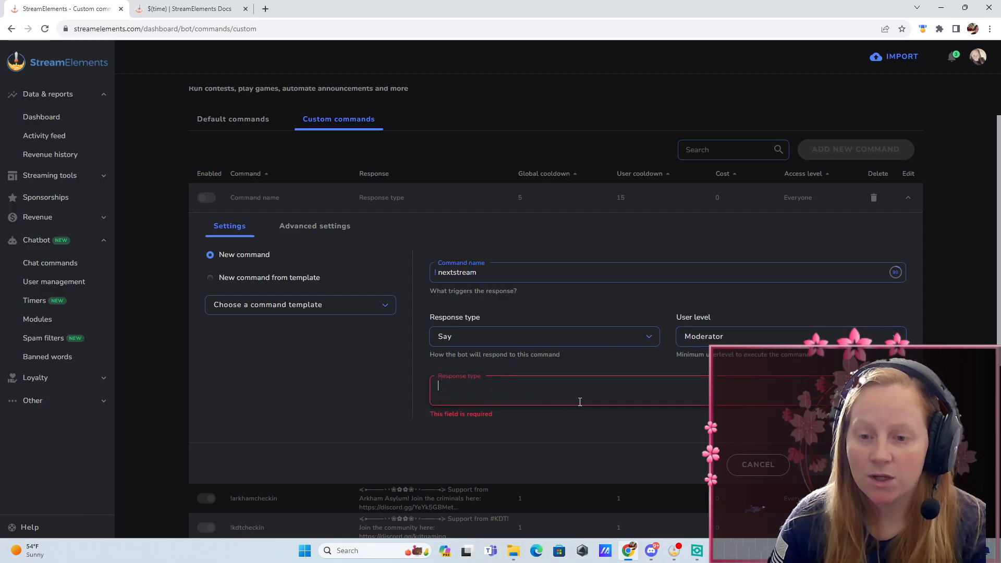
scroll(392, 404, down, 3)
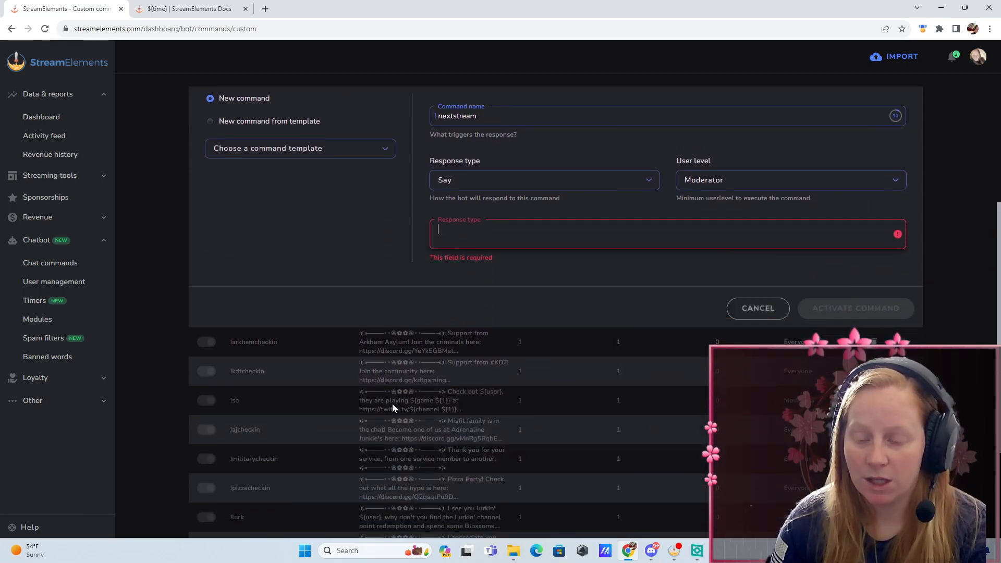
scroll(607, 346, up, 1)
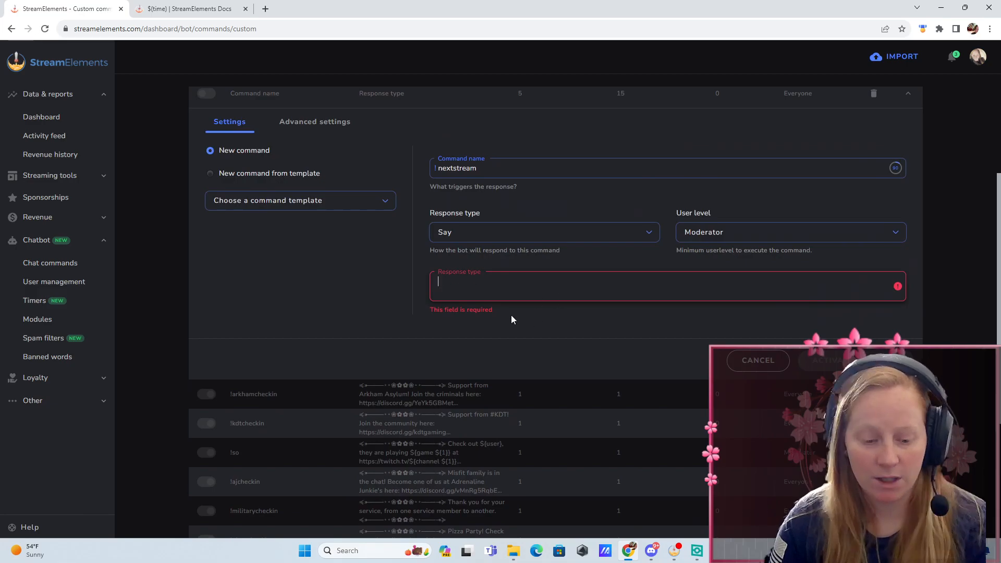
key(ctrl+v)
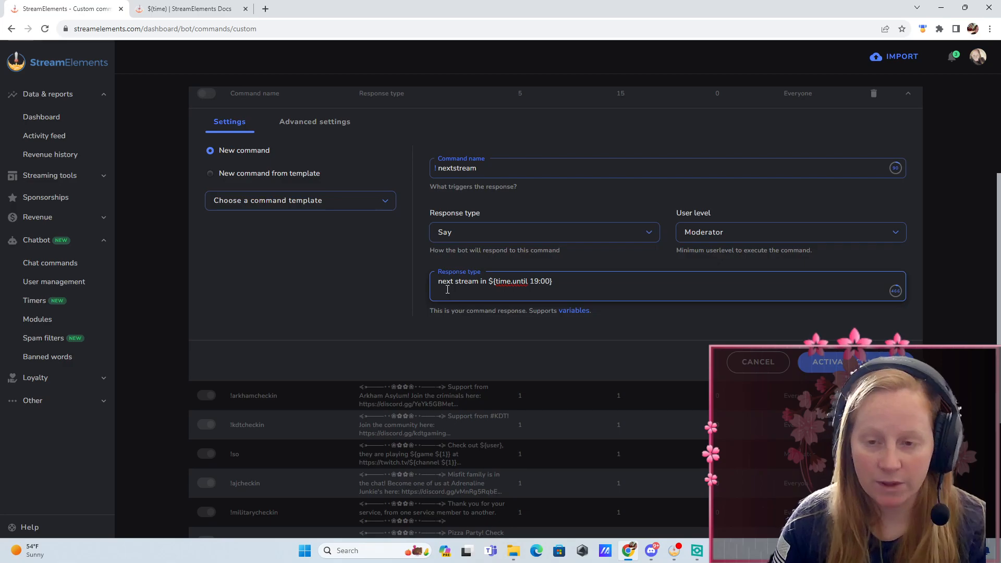
Change the countdown time in the response from 19:00 to 20:00
right_click(589, 285)
click(538, 282)
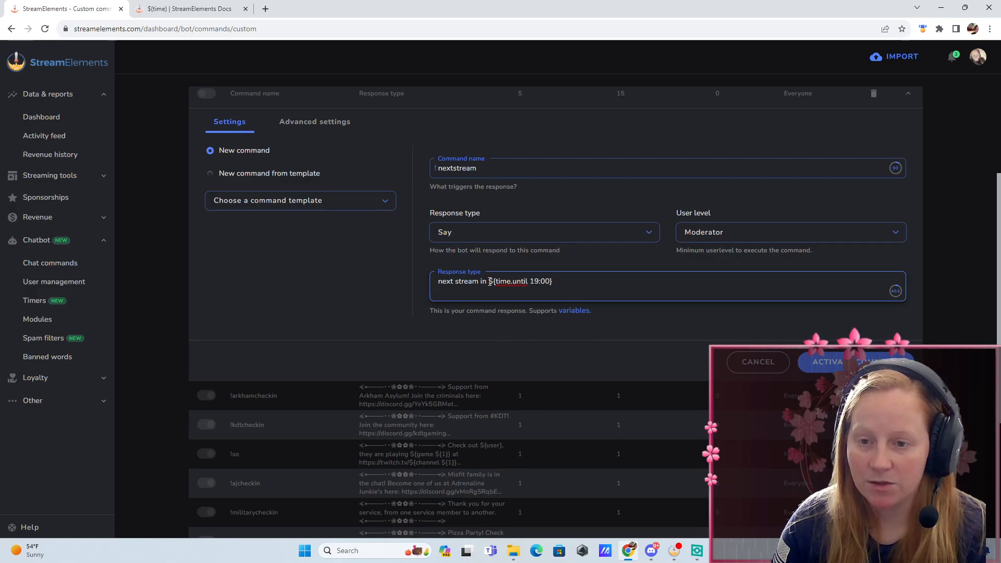
drag(488, 282, 528, 283)
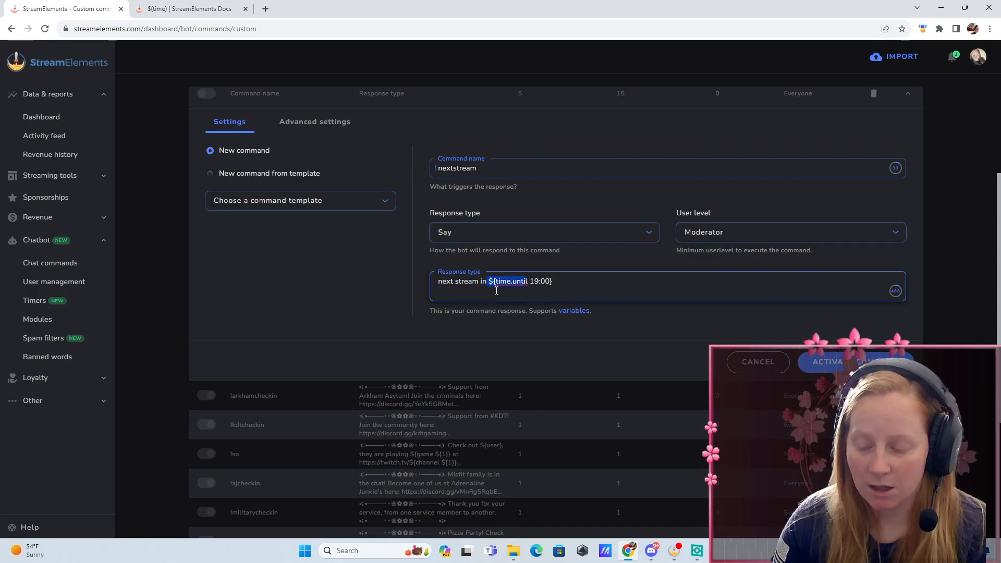
click(531, 283)
drag(530, 282, 550, 283)
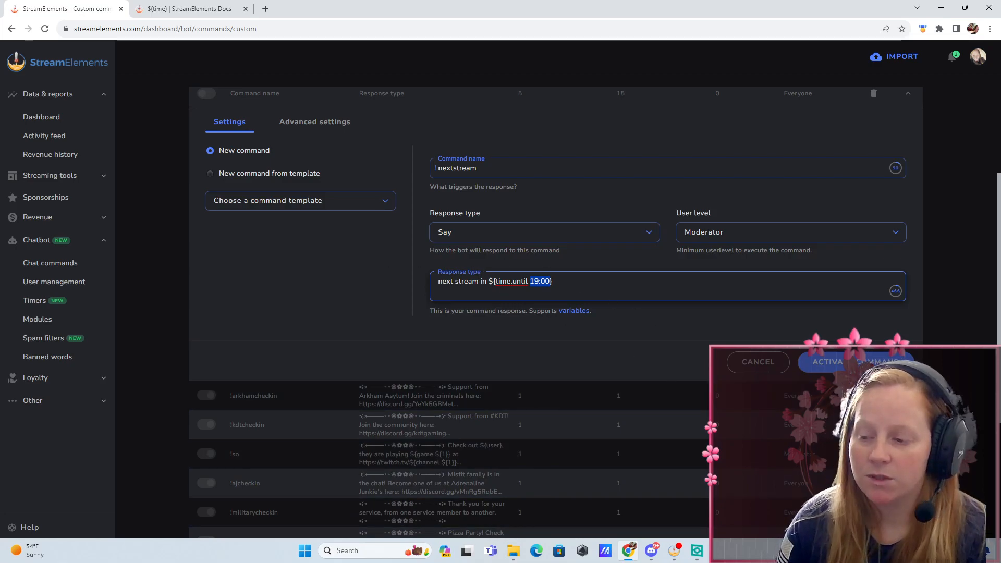
click(540, 282)
key(BackSpace)
key(BackSpace)
text(200)
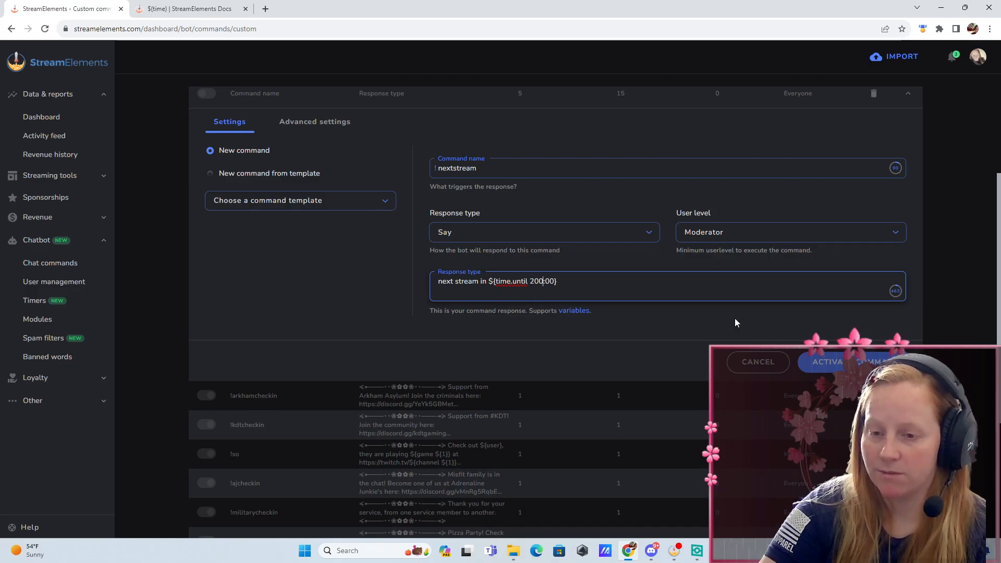
key(BackSpace)
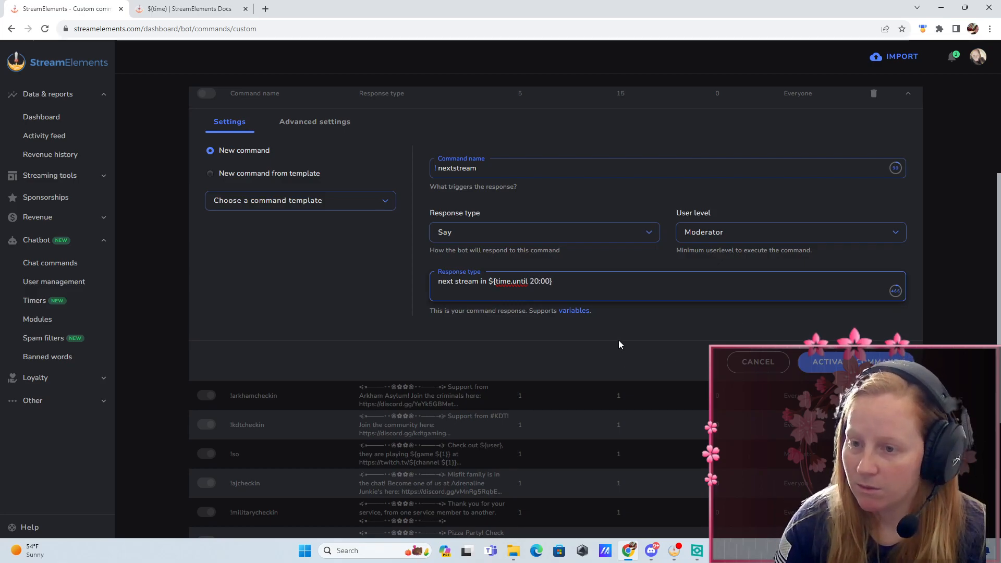
scroll(631, 351, up, 1)
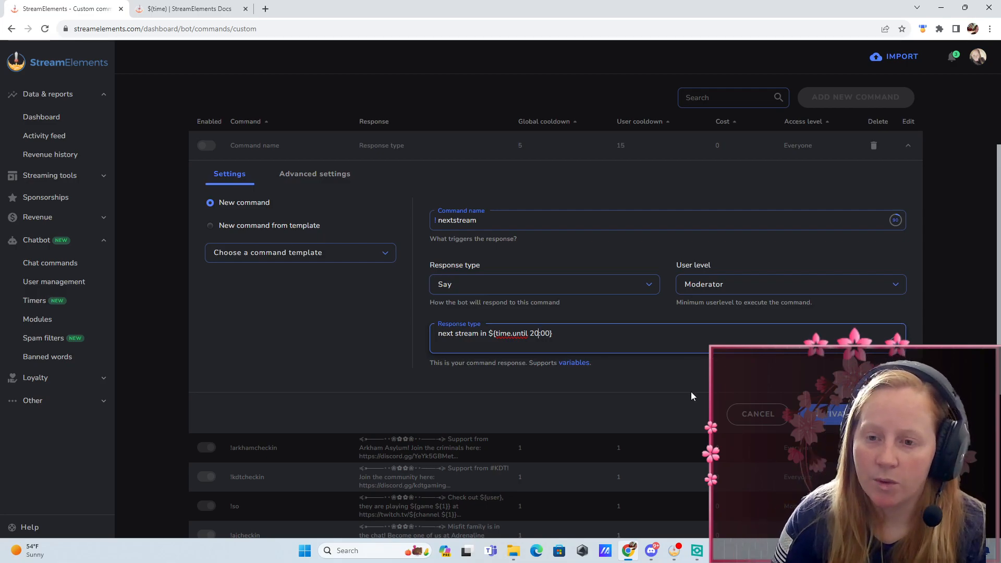
Save the !nextstream command, then reopen it on its Advanced settings
click(834, 413)
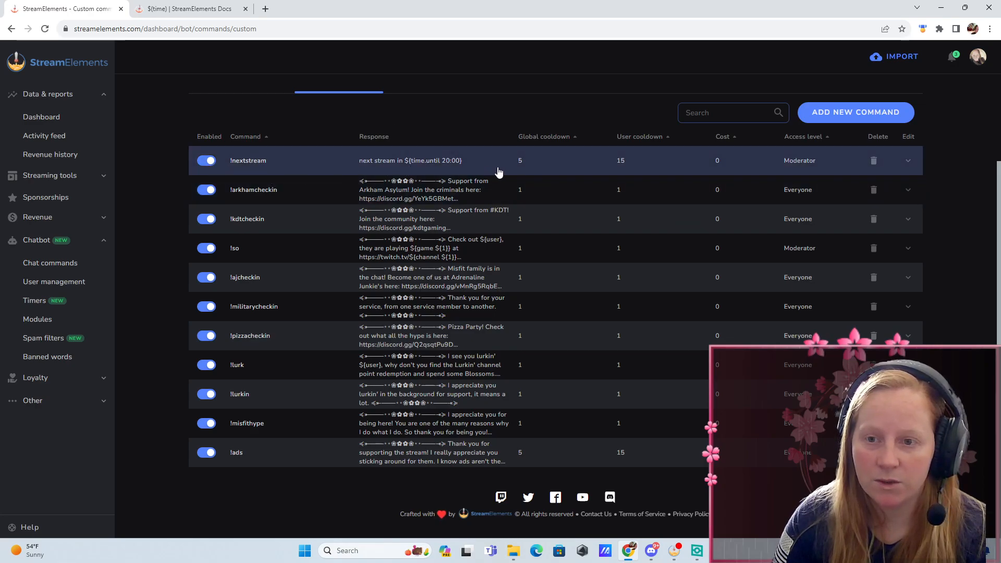
click(558, 165)
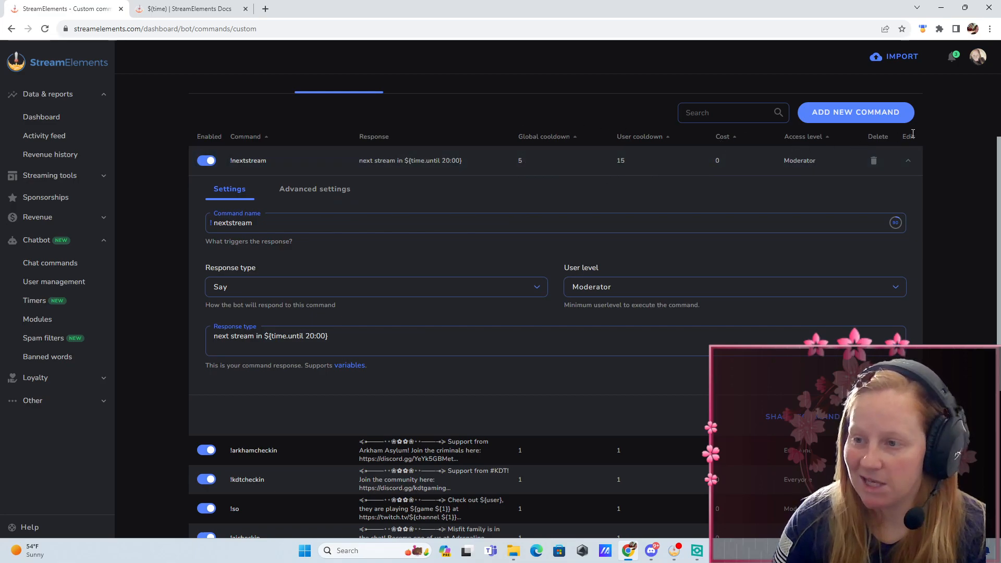
click(311, 194)
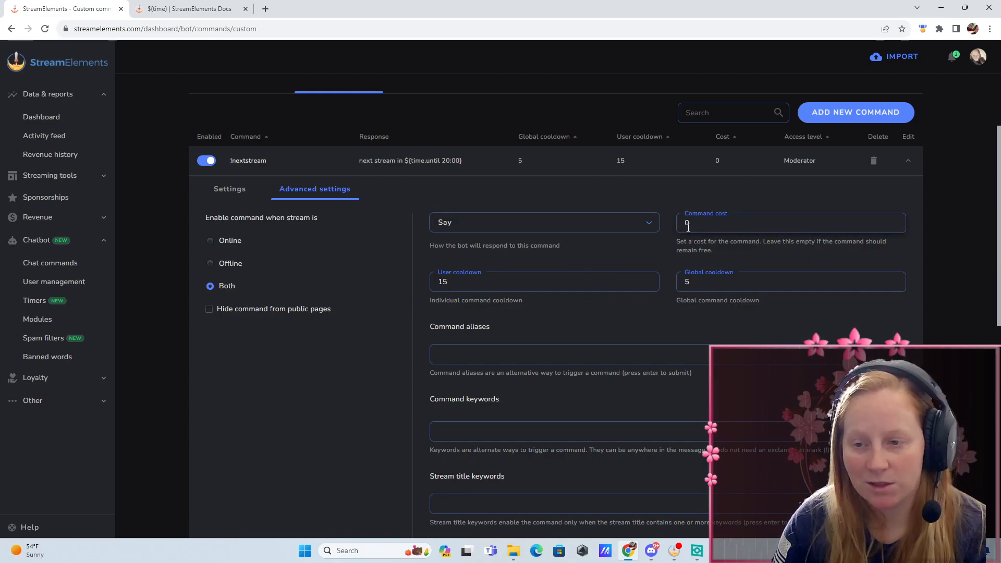
click(84, 379)
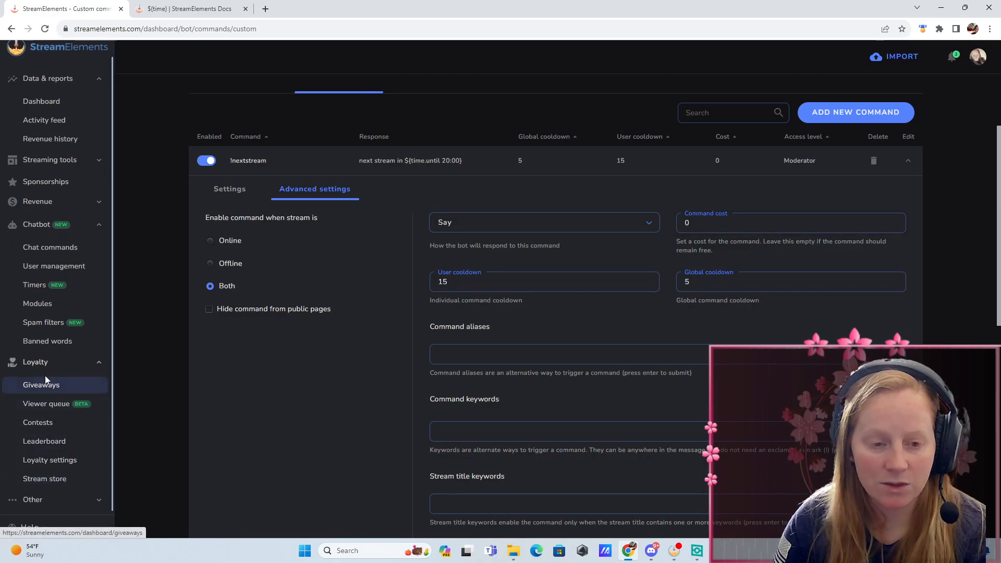
click(52, 362)
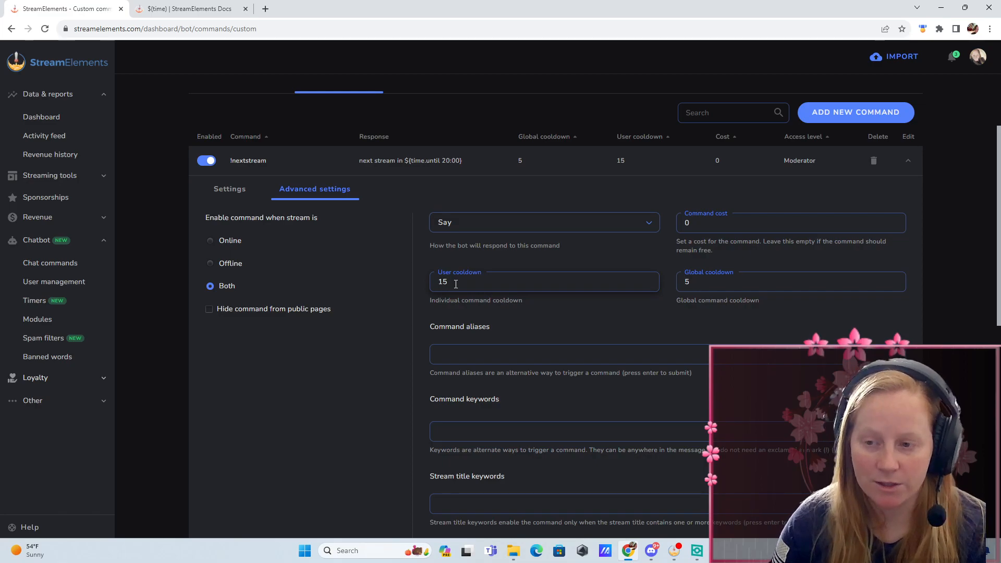
click(462, 283)
double_click(461, 283)
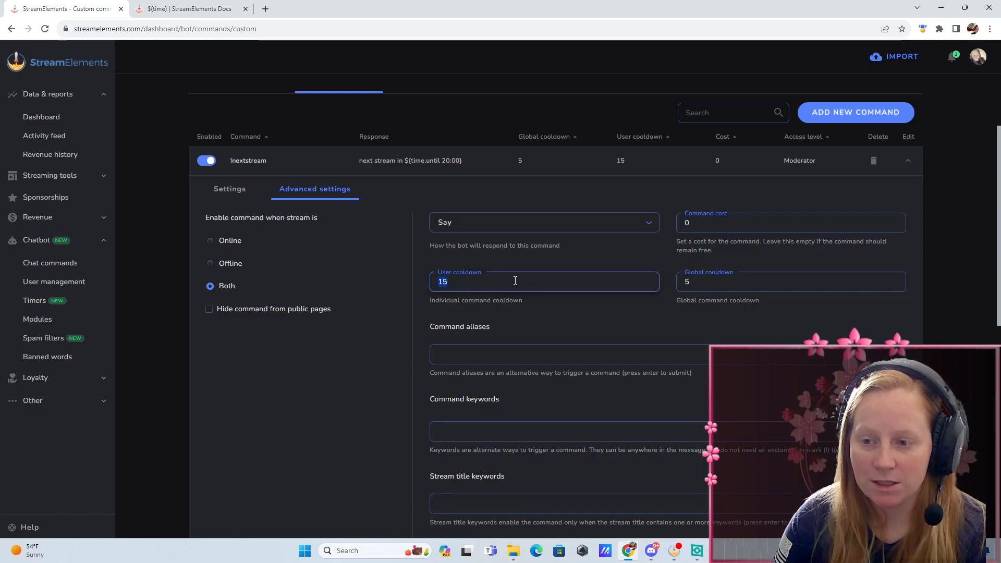
click(454, 284)
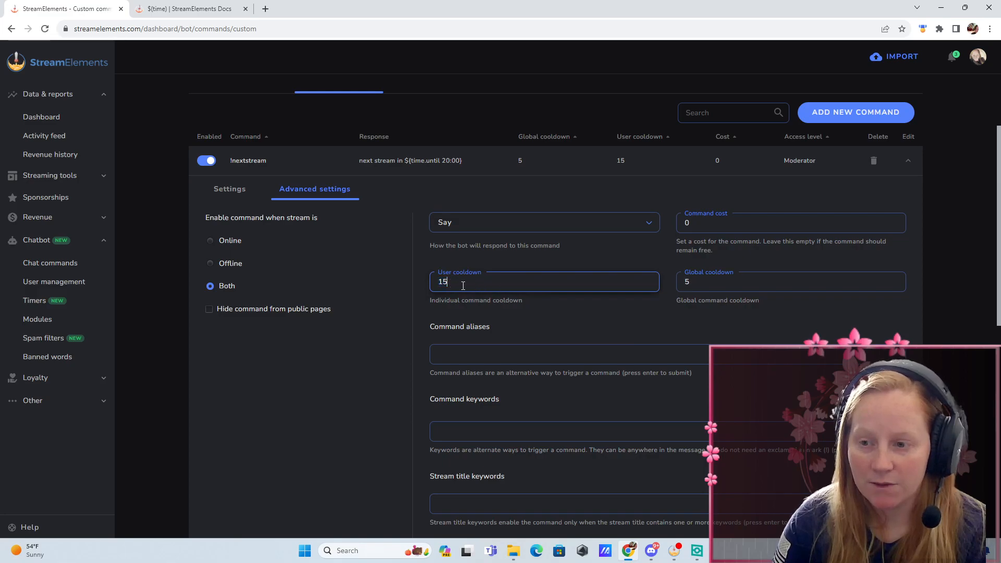
double_click(705, 286)
click(725, 289)
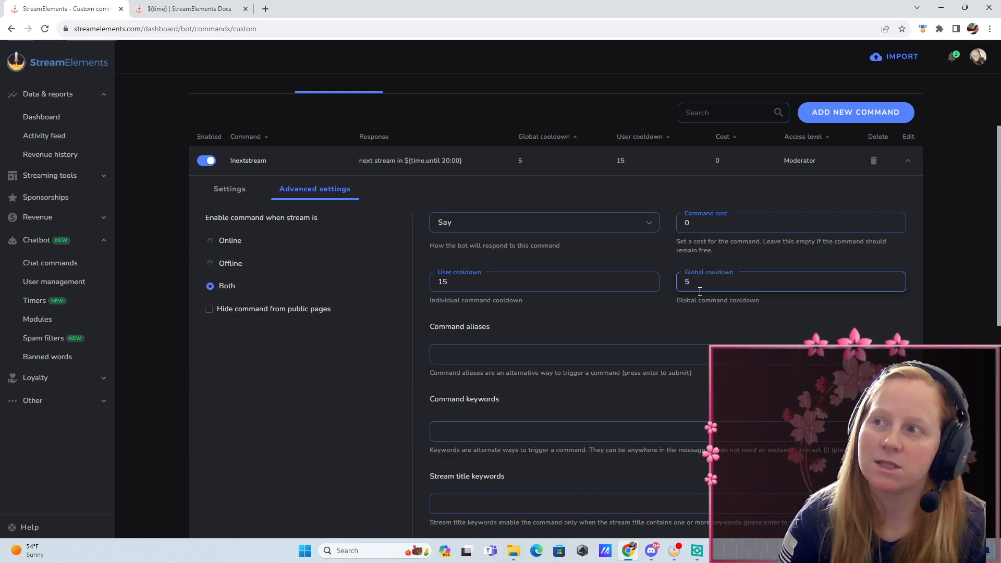
scroll(692, 292, down, 8)
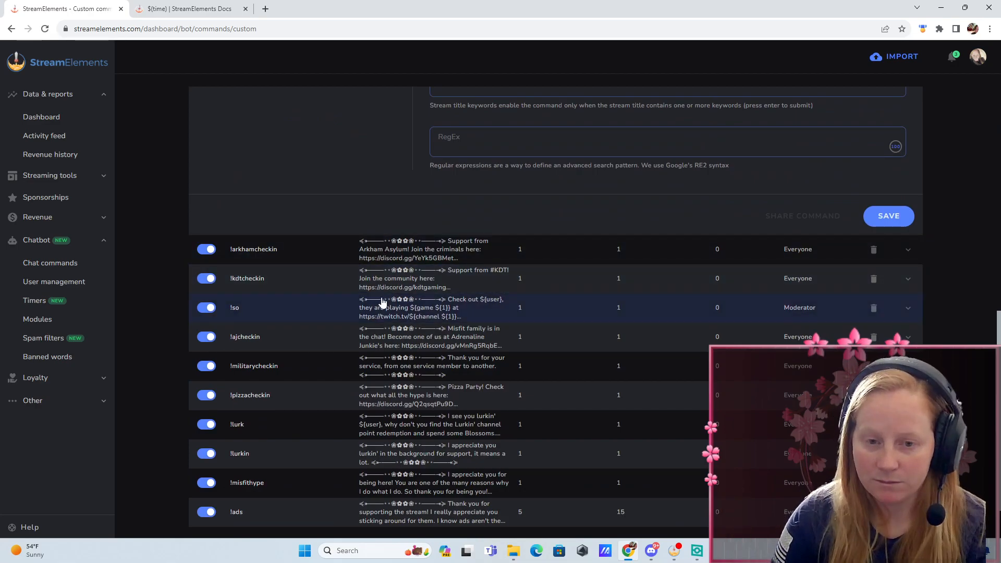
scroll(367, 349, up, 9)
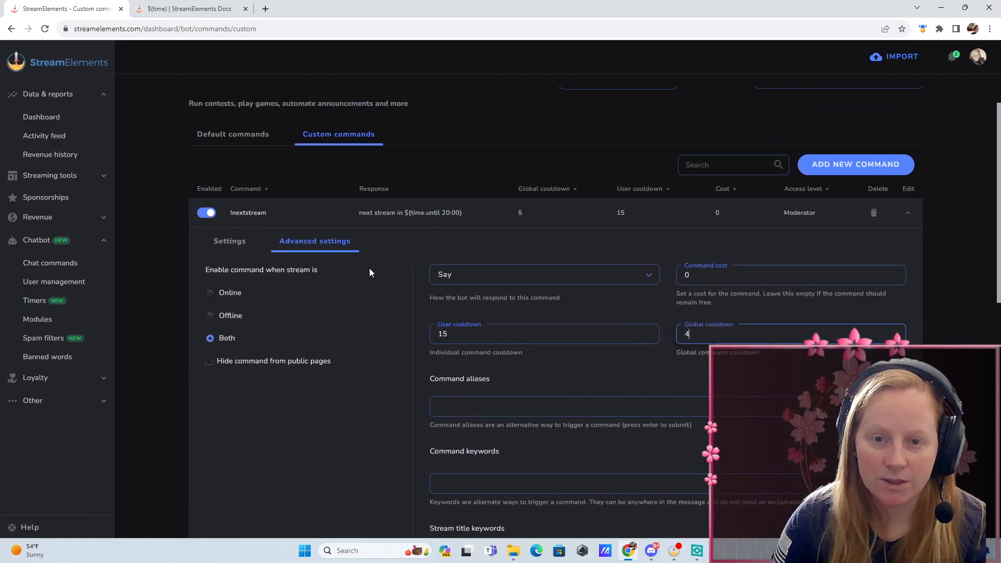
scroll(377, 285, down, 7)
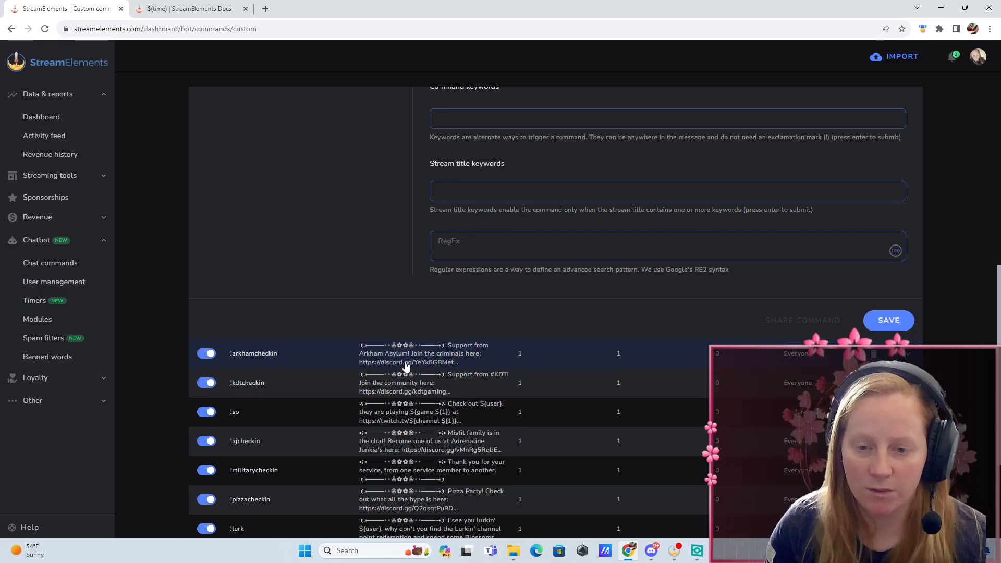
scroll(470, 348, up, 5)
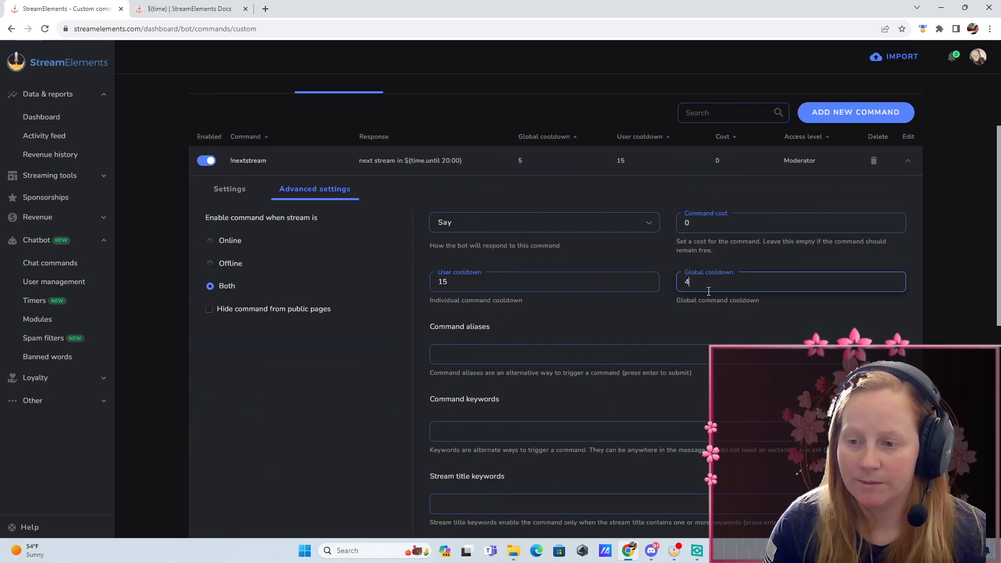
scroll(708, 291, down, 3)
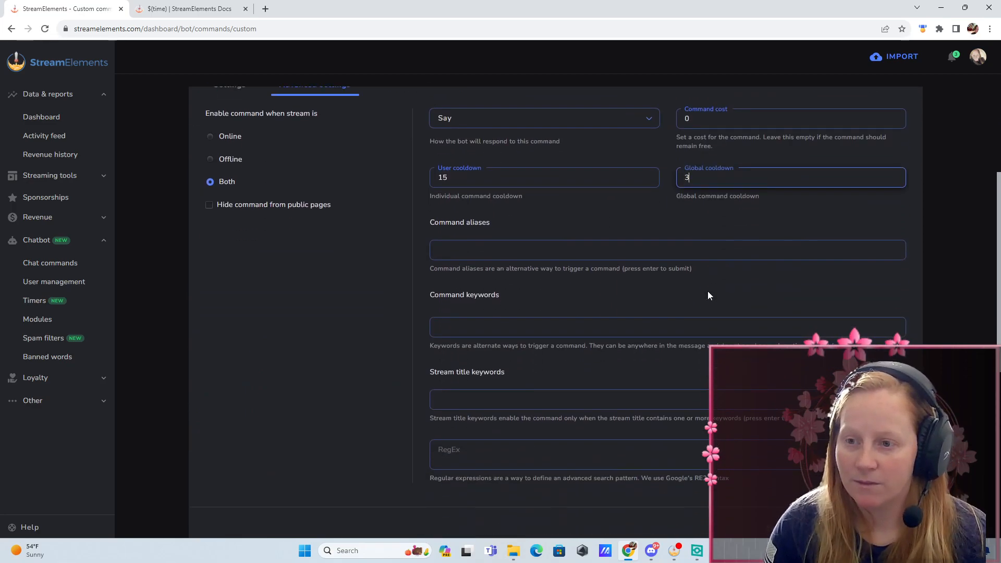
scroll(708, 296, up, 2)
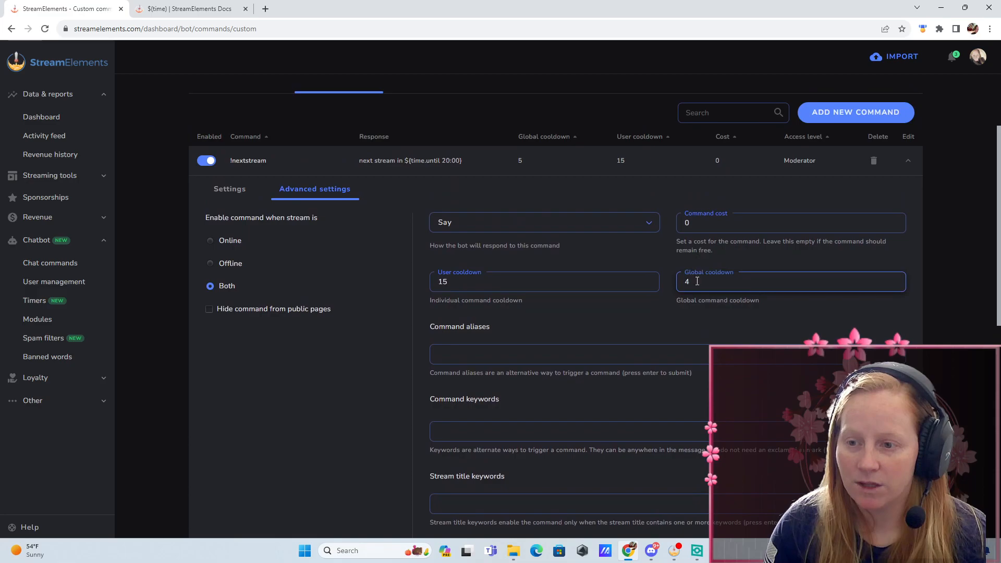
scroll(697, 282, up, 1)
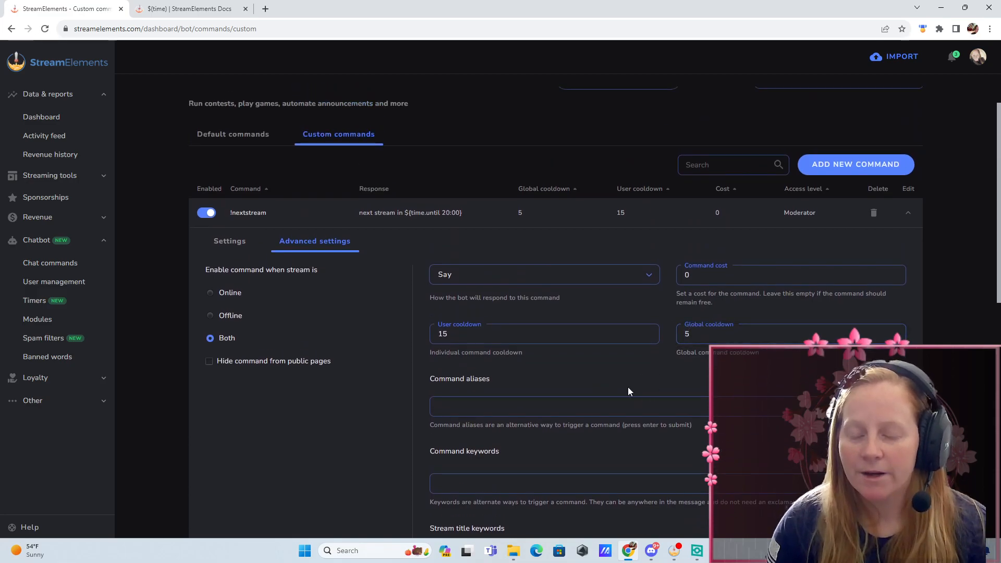
scroll(628, 391, down, 3)
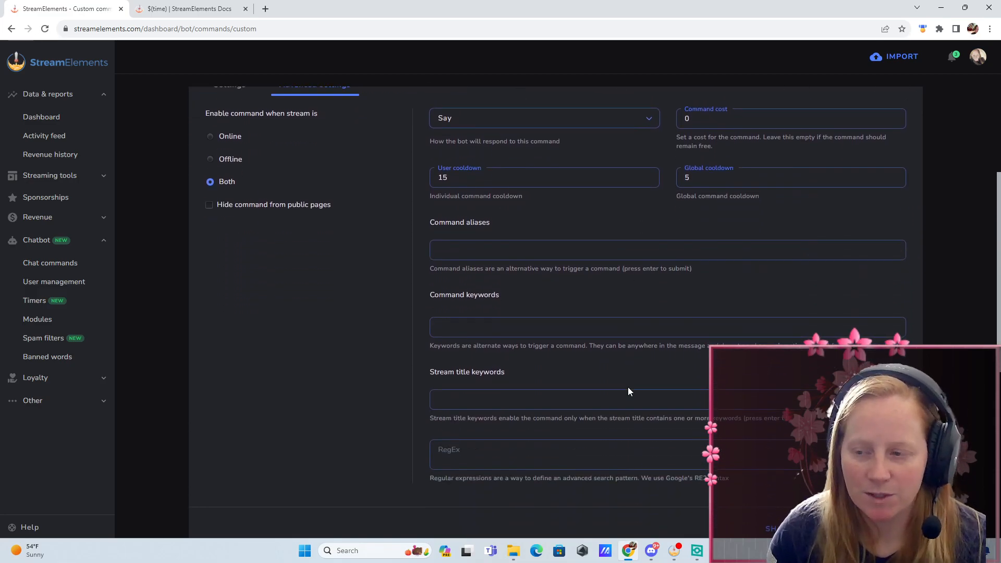
scroll(627, 391, down, 3)
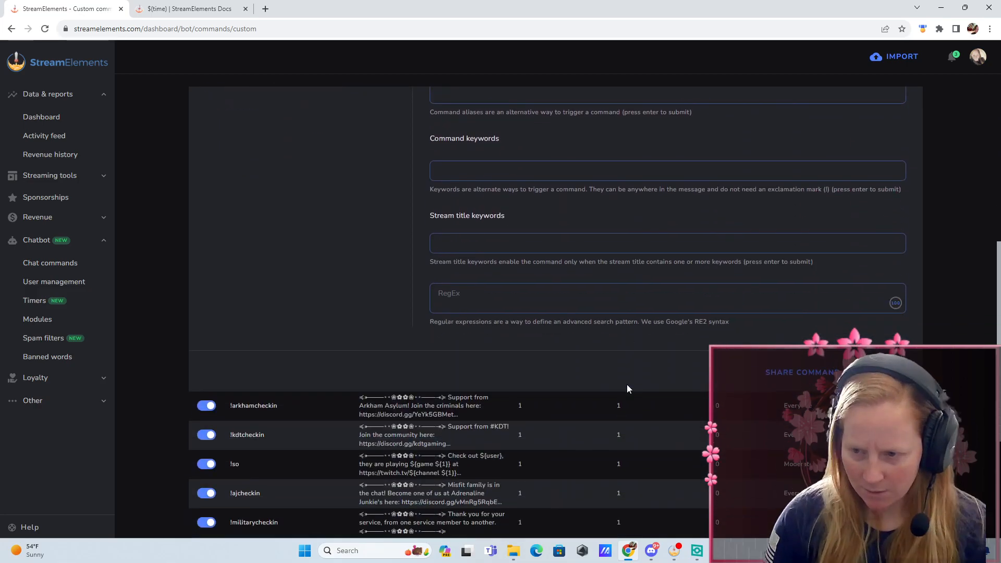
scroll(633, 385, up, 4)
scroll(634, 385, up, 2)
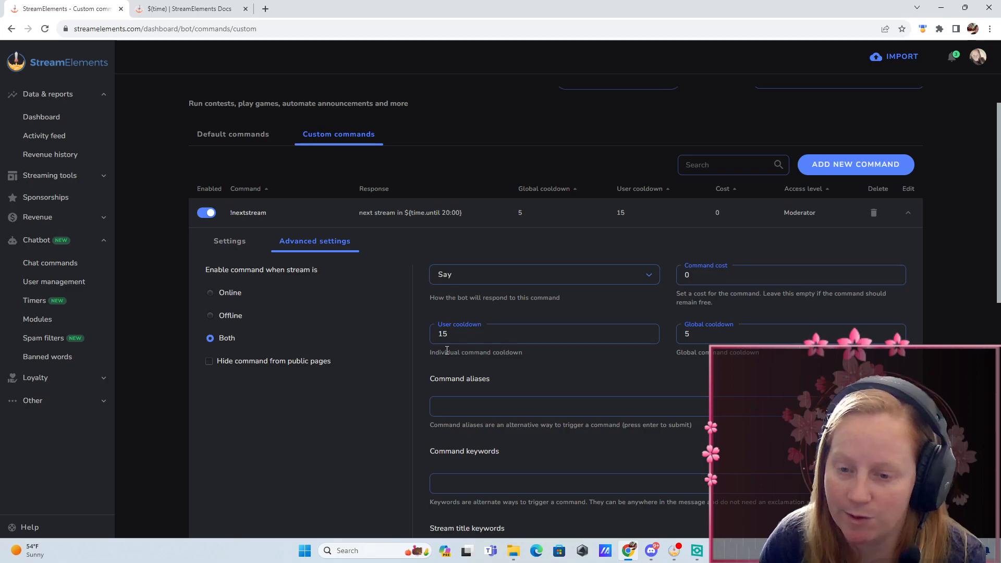
scroll(446, 350, down, 1)
scroll(447, 350, down, 1)
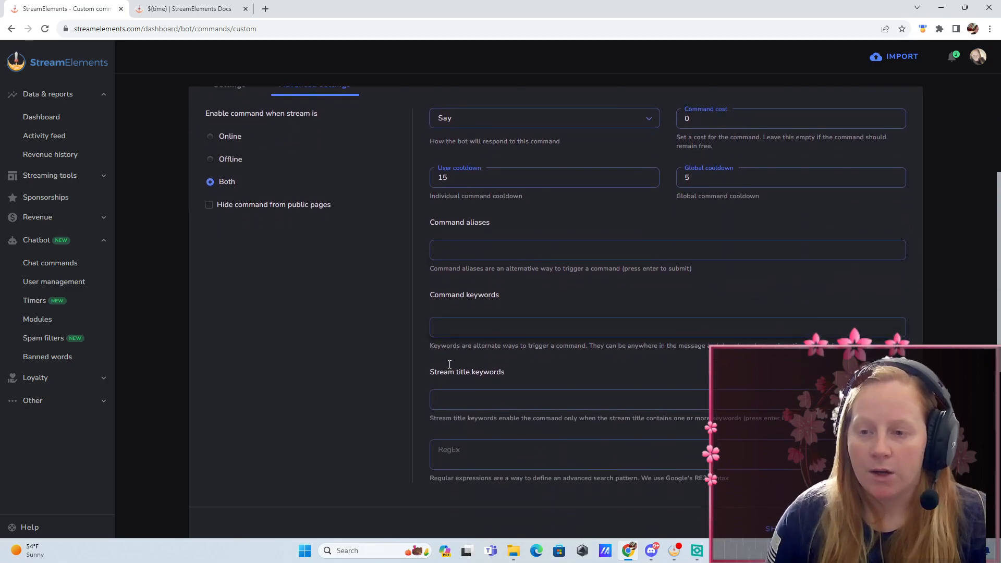
scroll(519, 311, down, 1)
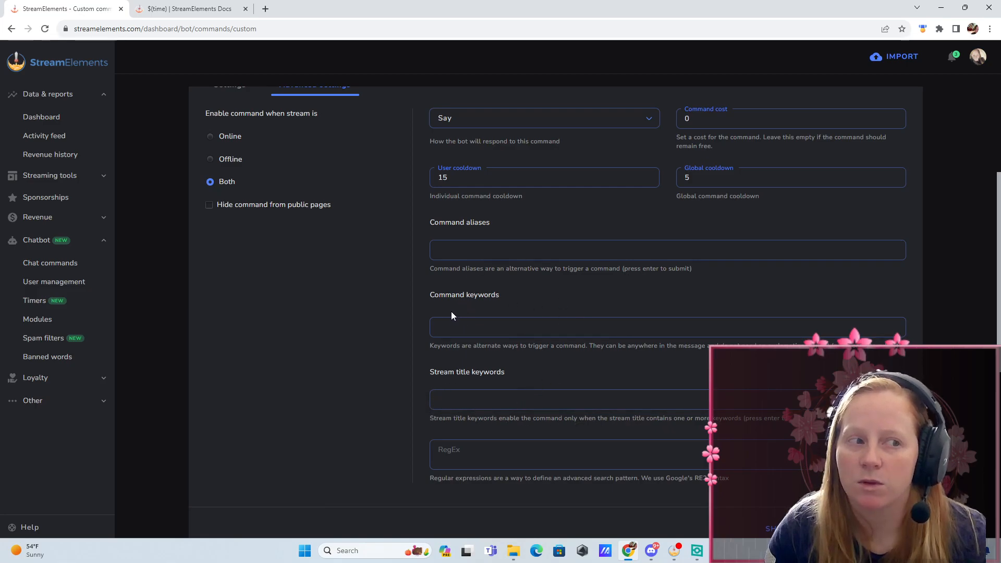
scroll(450, 311, up, 2)
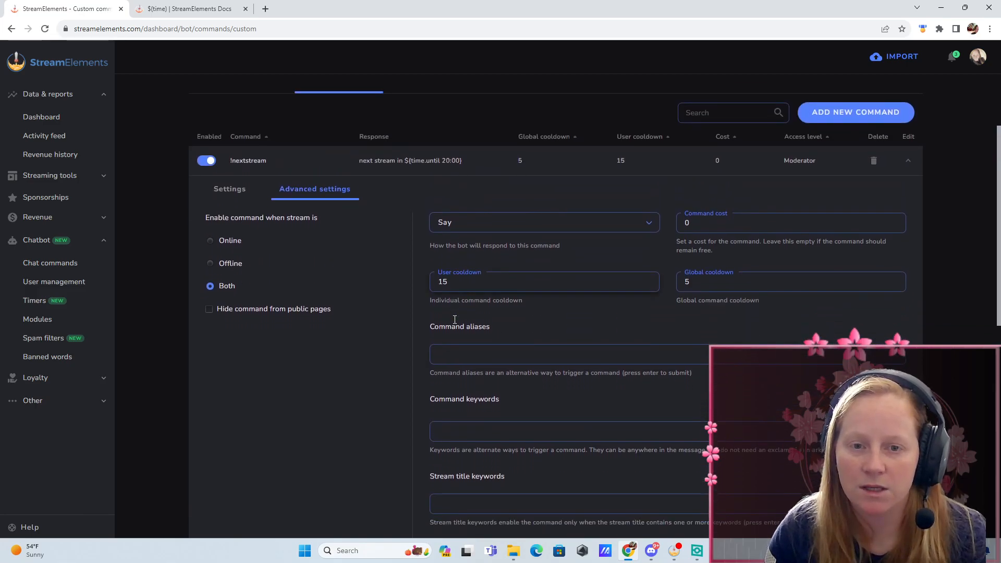
Enter 'next stream' and 'when is the next stream' in the Command aliases field
click(462, 351)
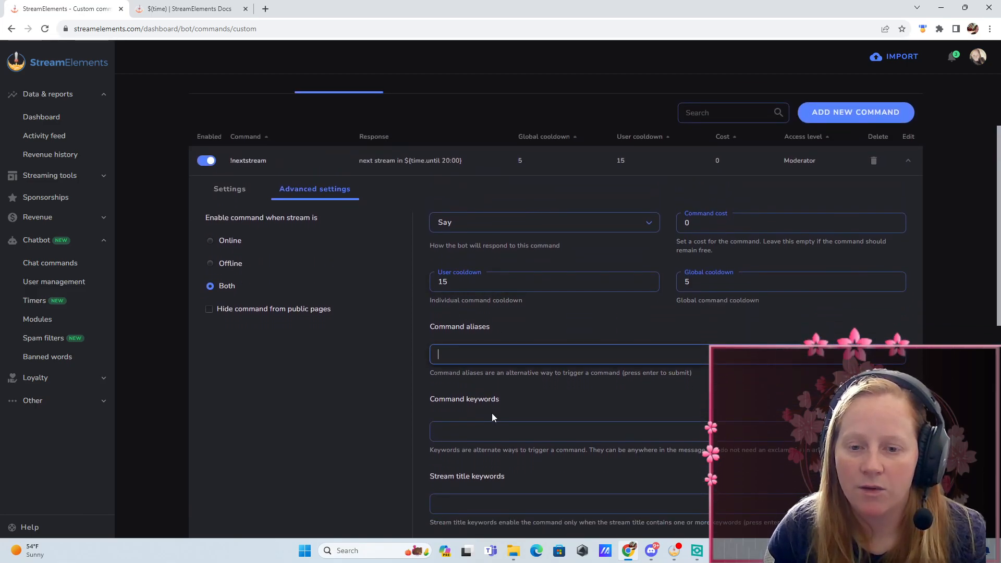
scroll(492, 414, down, 2)
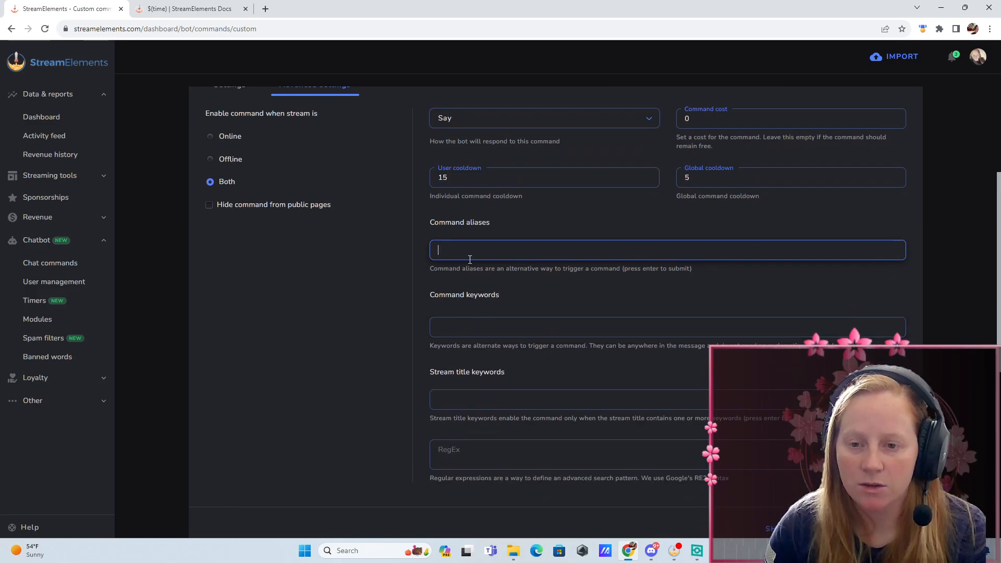
text(nest sre)
key(BackSpace)
key(BackSpace)
key(BackSpace)
key(BackSpace)
key(BackSpace)
key(BackSpace)
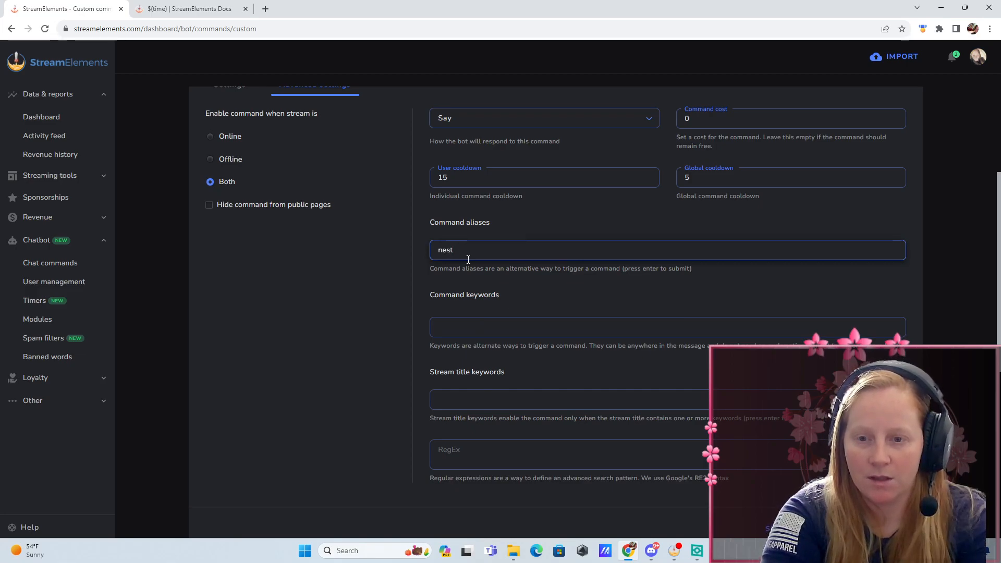
text(x stream)
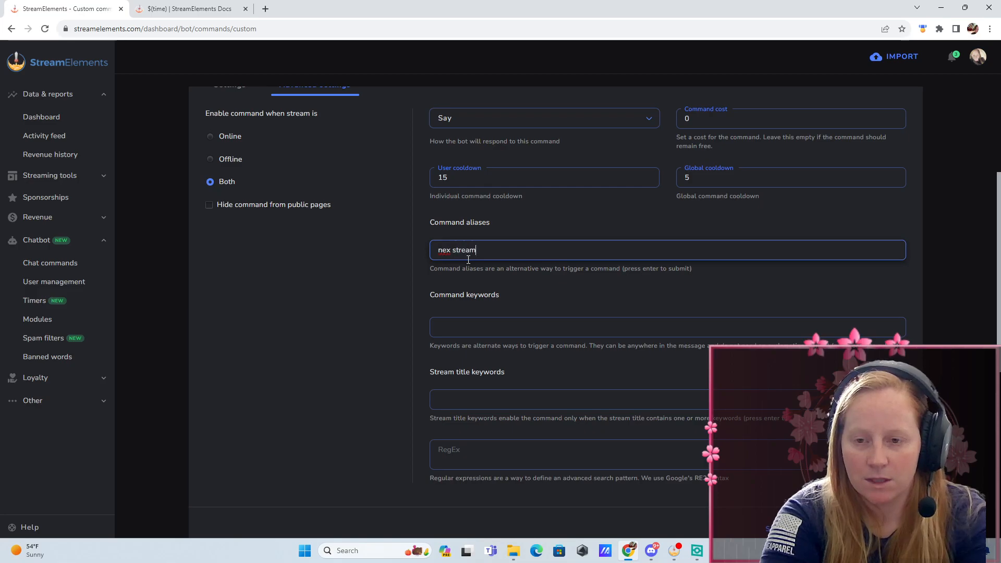
key(BackSpace)
key(BackSpace)
key(BackSpace)
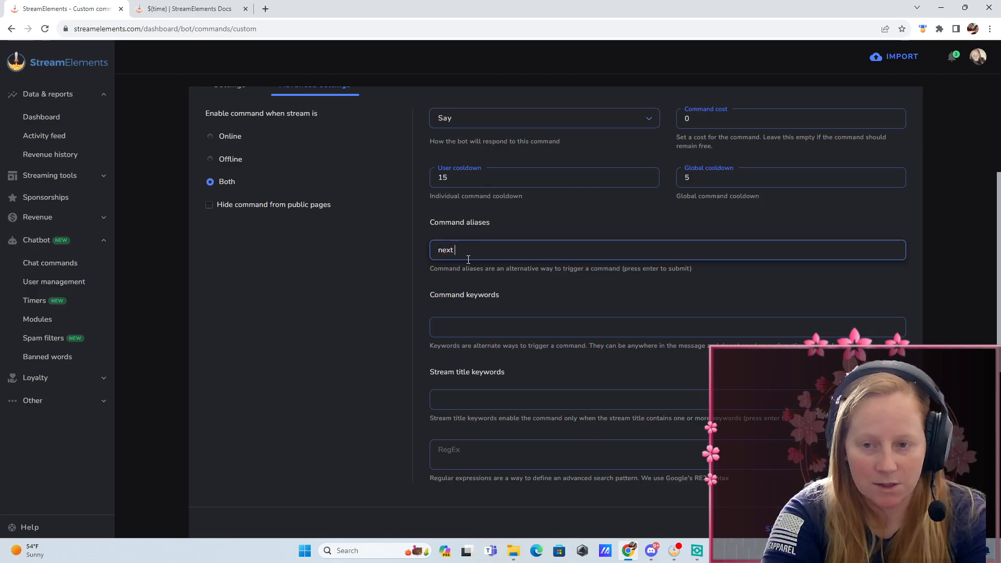
key(Return)
text(when)
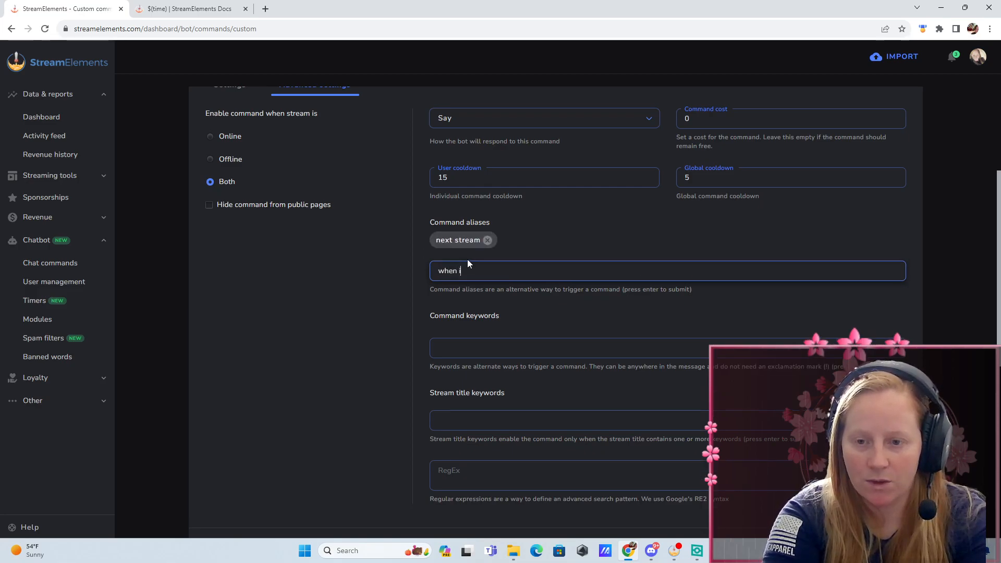
text( is the next stream)
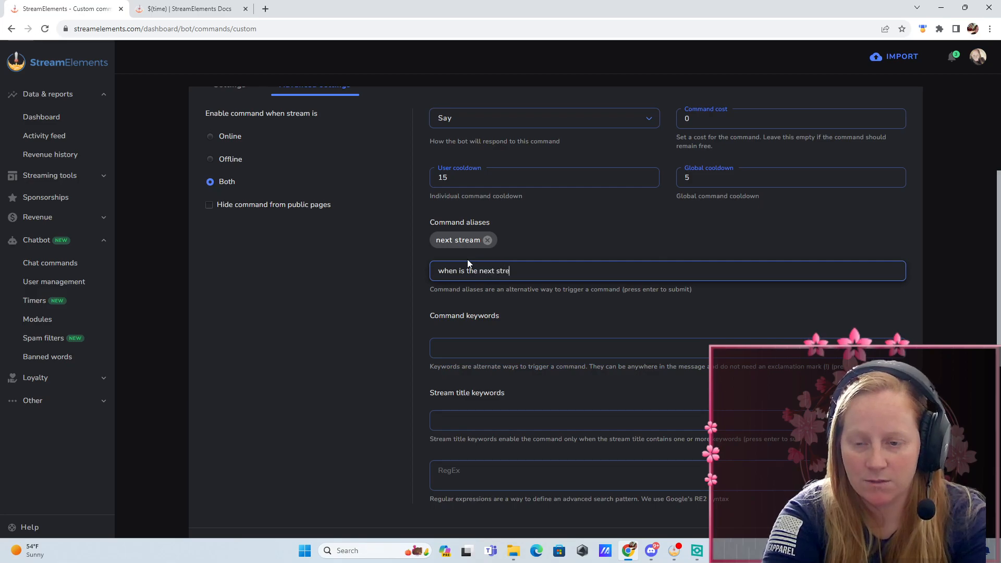
key(Return)
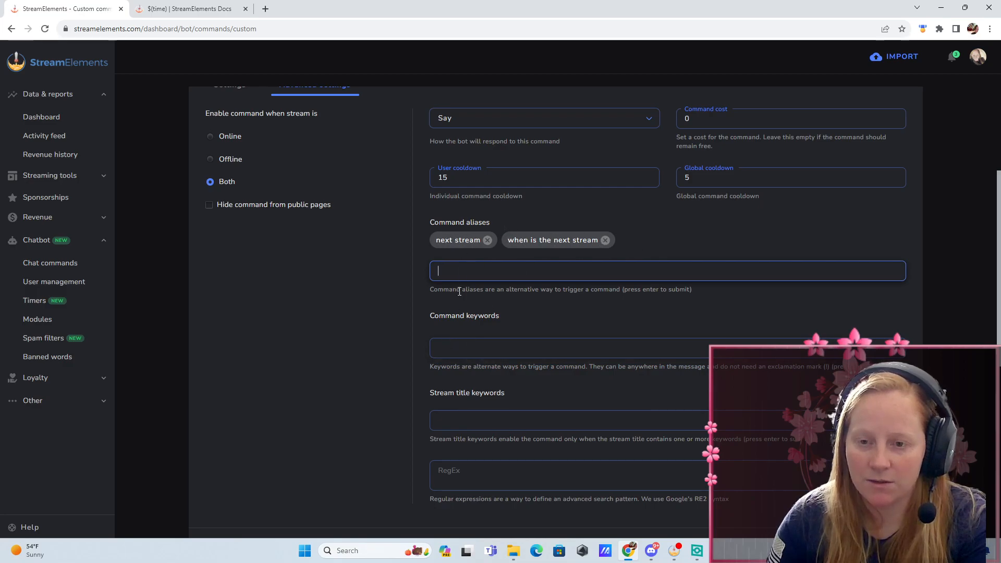
Enter 'next stream' and 'when is the next stream' in the Command keywords field
click(467, 350)
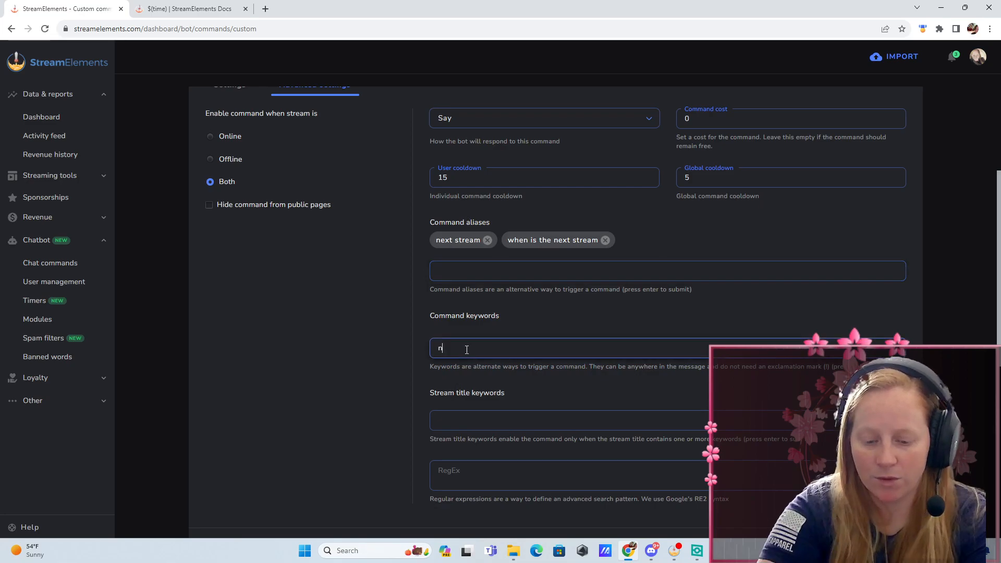
text(next stream)
key(Return)
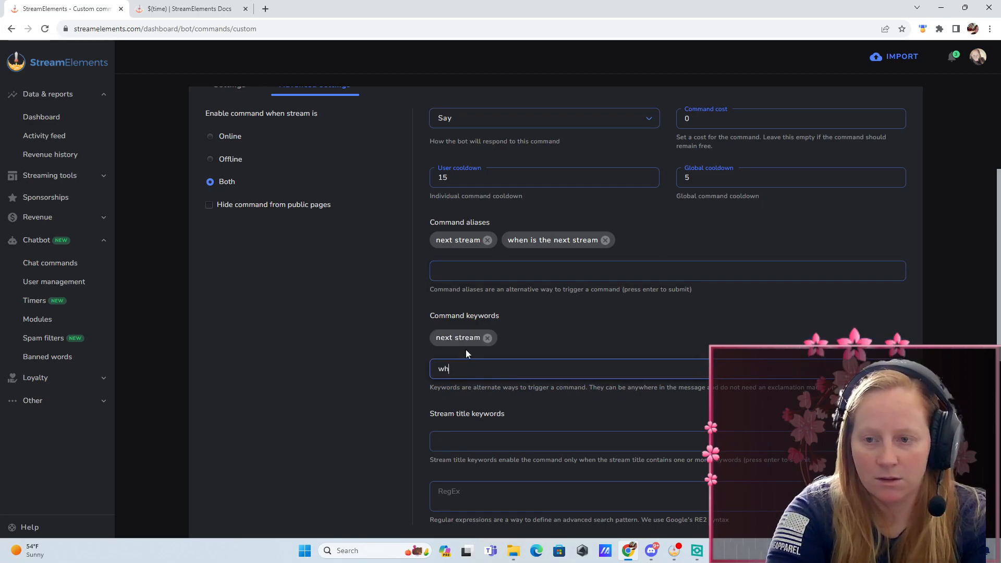
text(when is the next stream)
key(Return)
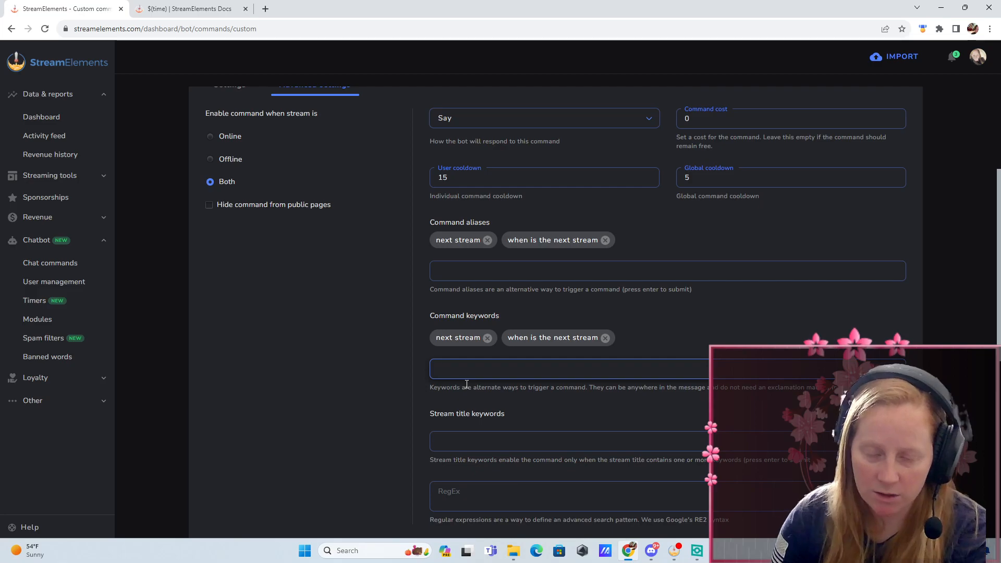
Review the !nextstream advanced settings, then collapse its editor to reveal the full commands list
scroll(462, 396, down, 2)
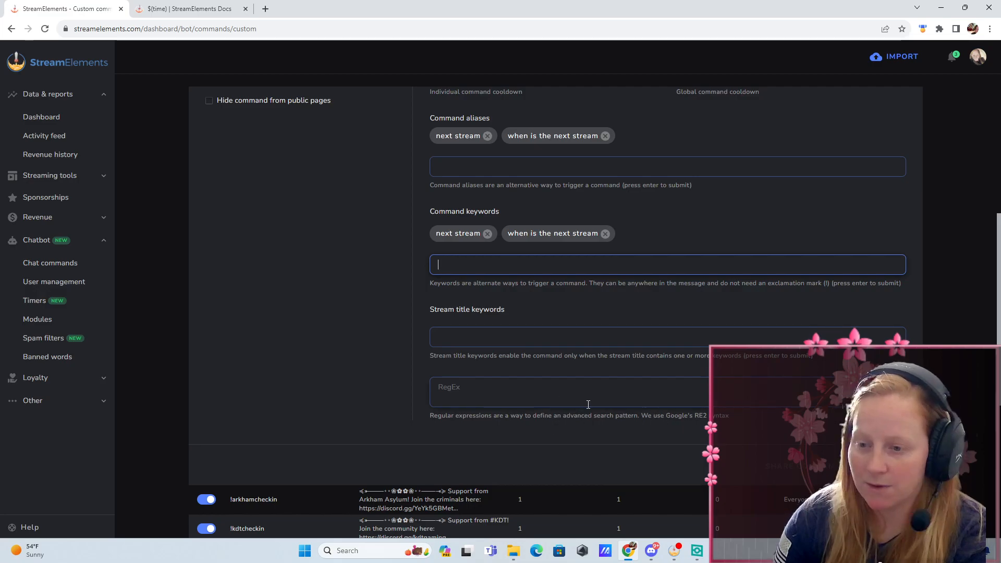
scroll(480, 386, down, 5)
scroll(395, 433, up, 2)
scroll(394, 435, down, 1)
scroll(357, 443, up, 3)
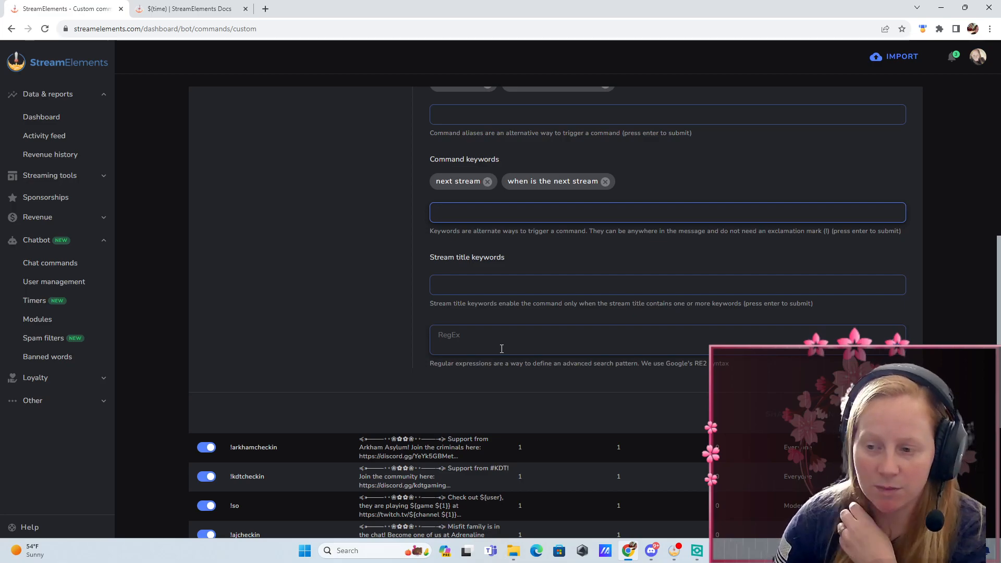
scroll(502, 348, up, 2)
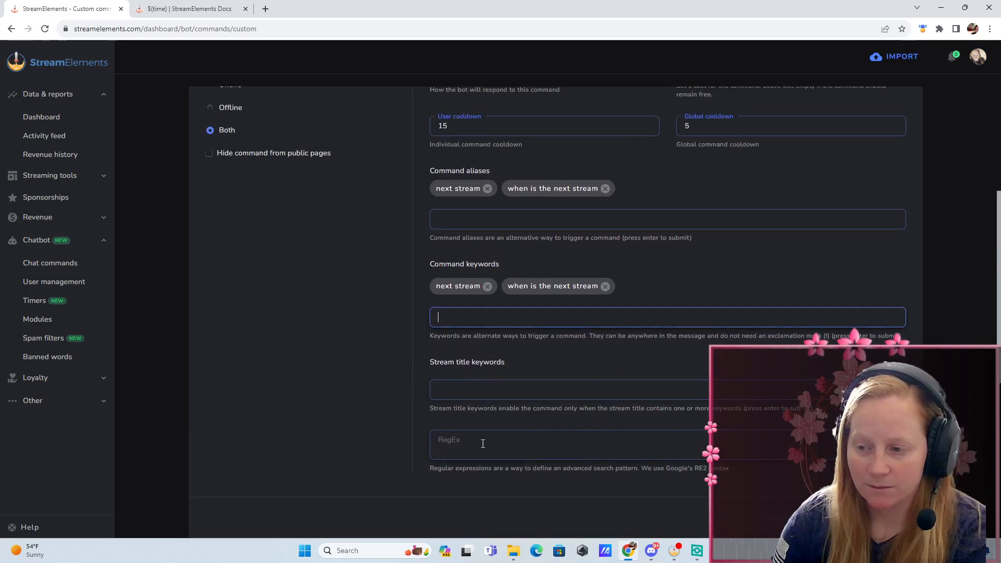
scroll(483, 443, up, 1)
scroll(476, 461, down, 1)
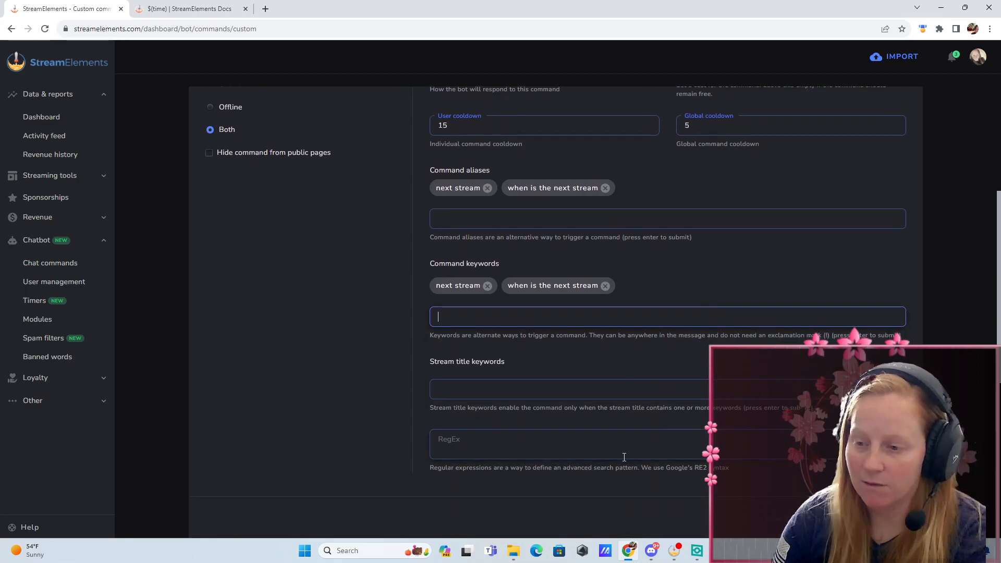
scroll(573, 457, down, 1)
scroll(572, 457, up, 4)
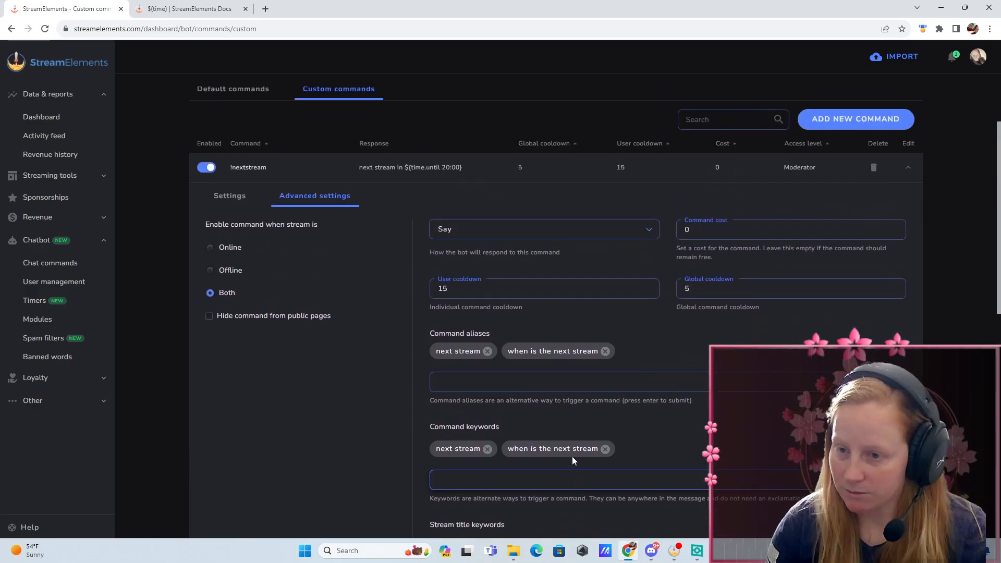
scroll(568, 454, up, 1)
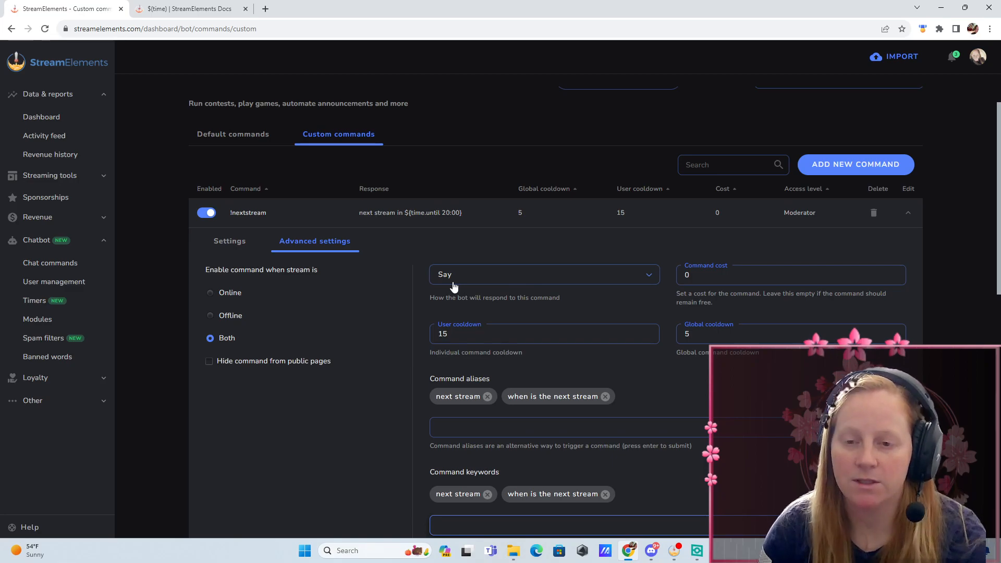
scroll(545, 343, down, 6)
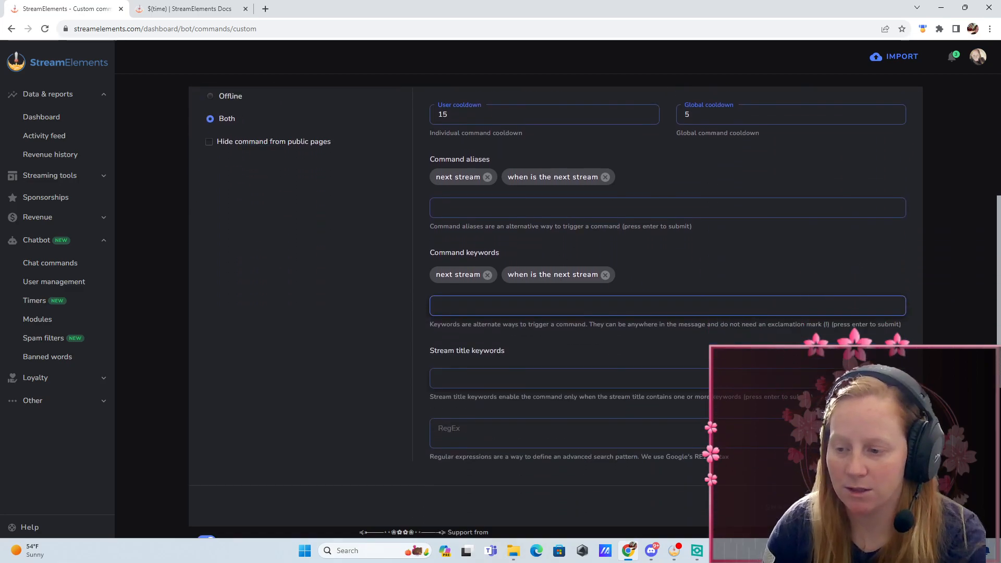
scroll(660, 392, up, 7)
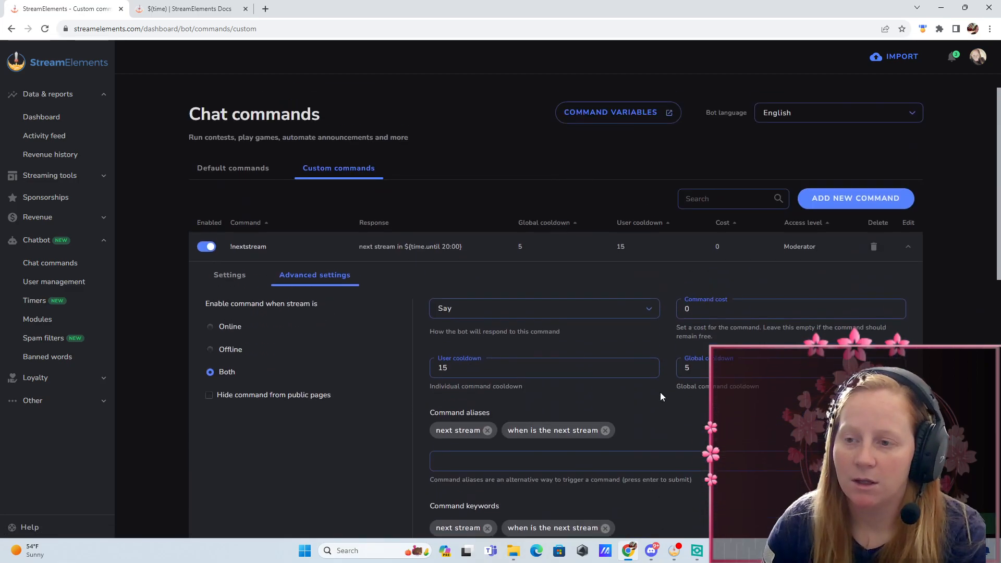
click(455, 254)
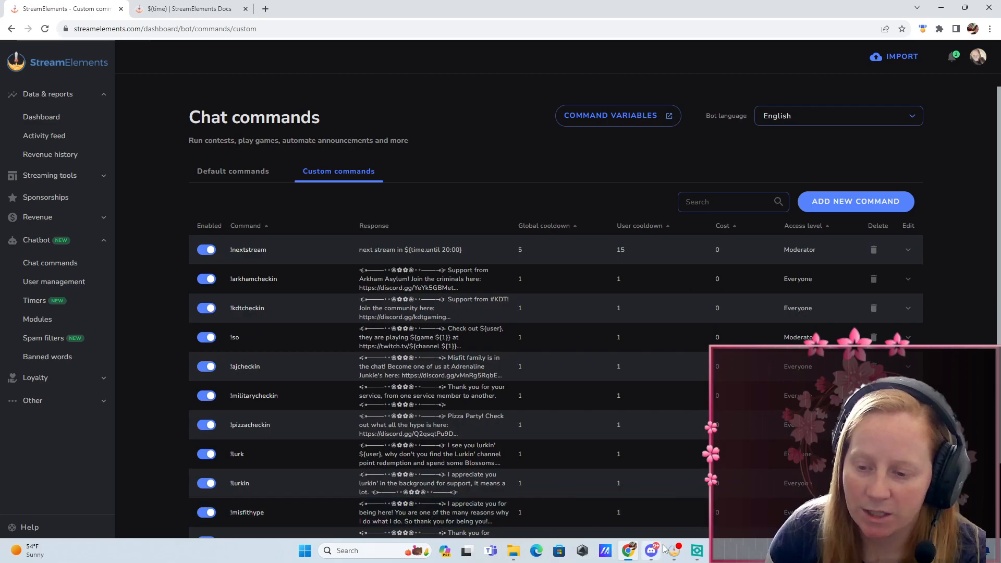
Post 'when is the next stream' and then '!nextstream' in the OBS stream chat
click(674, 551)
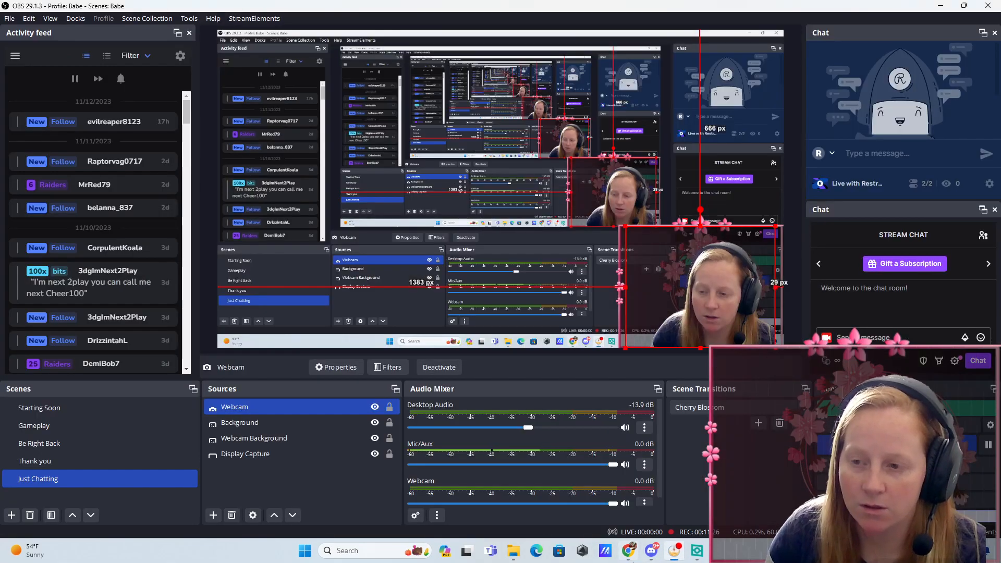
click(836, 337)
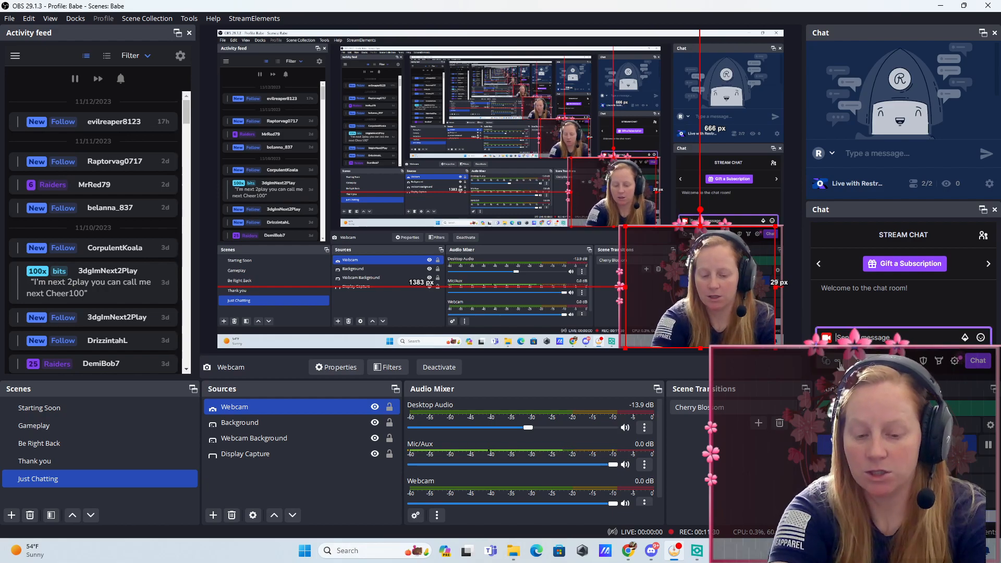
text(whl)
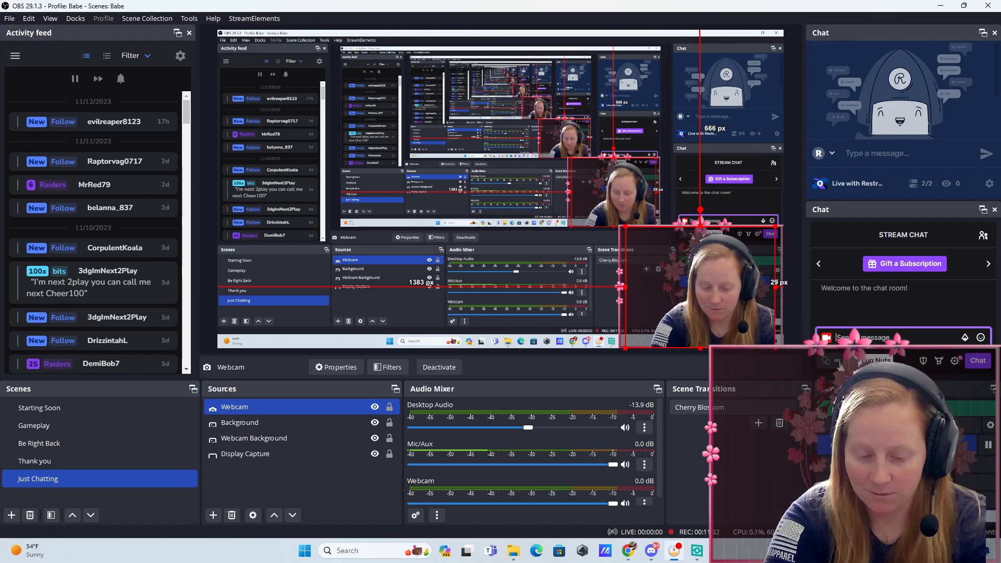
text(n's the nex)
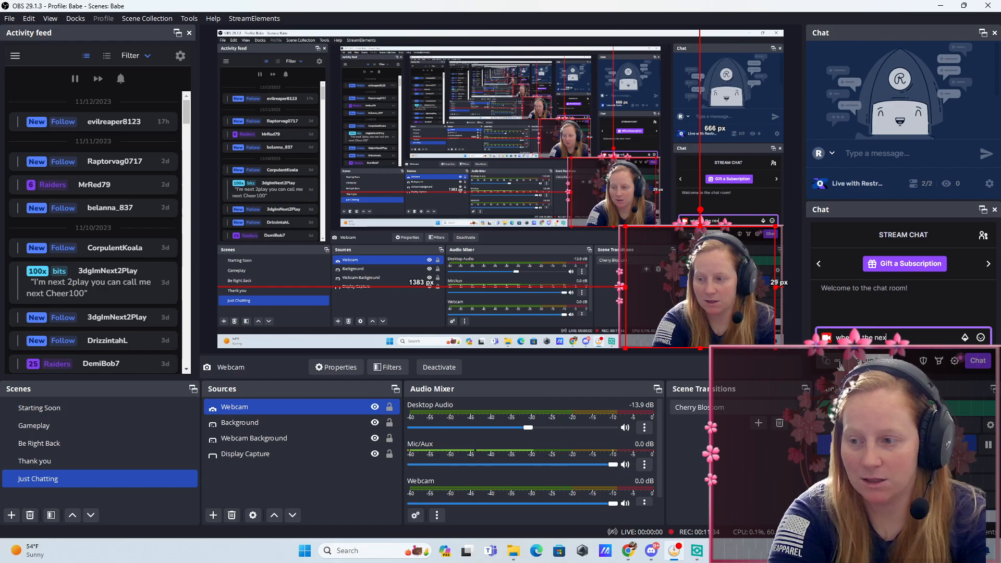
text(t stream)
key(Return)
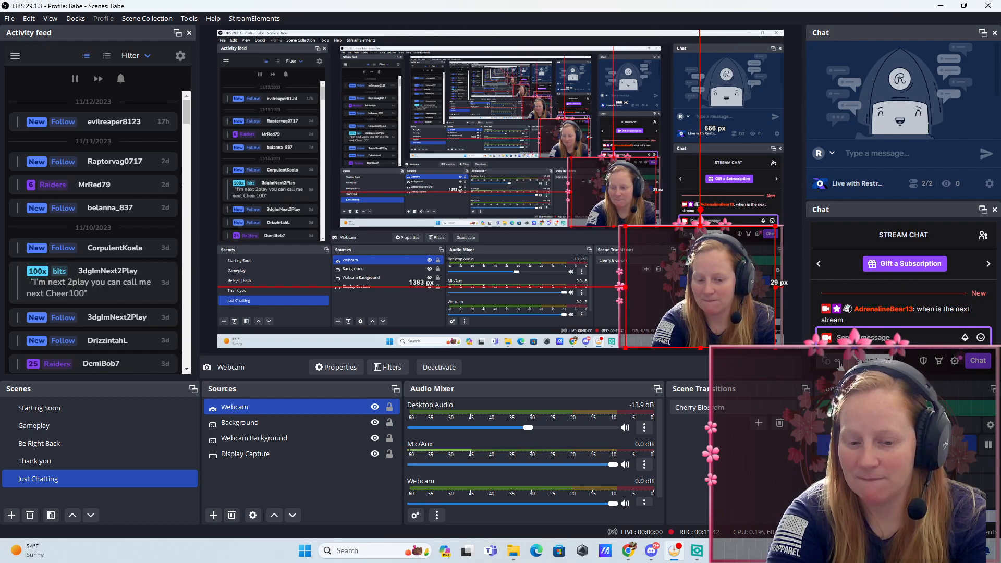
text(!nextstre)
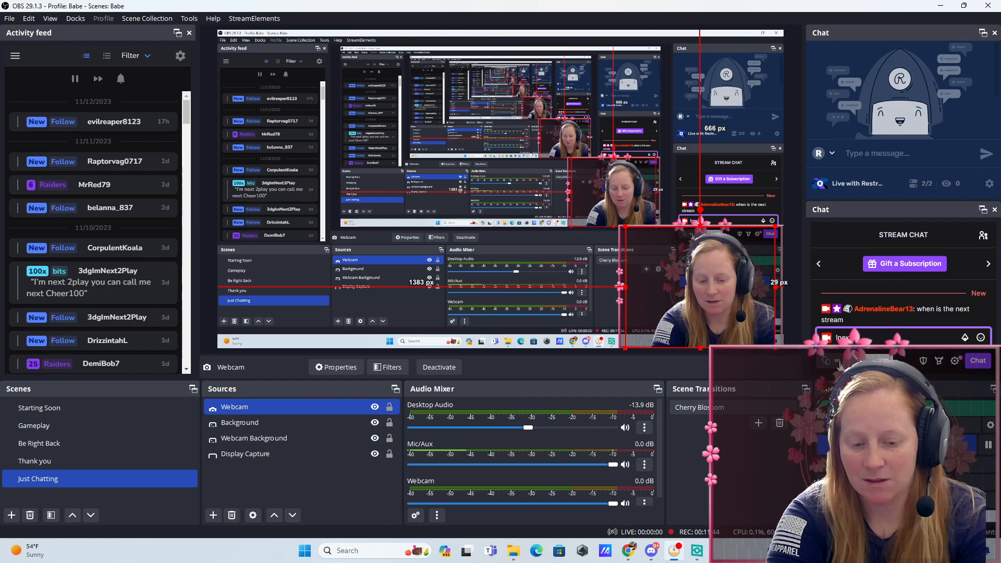
text(a)
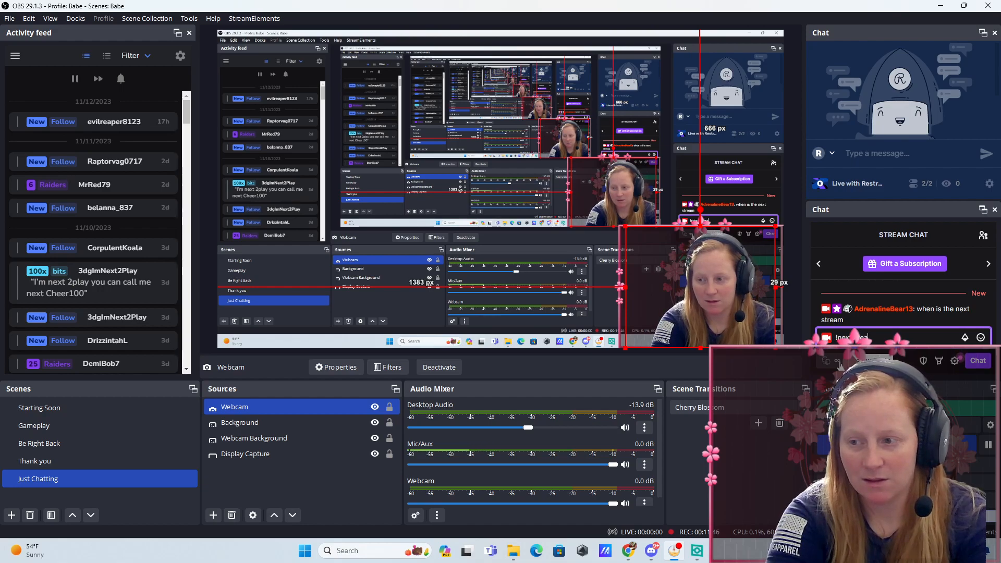
text(m)
key(Return)
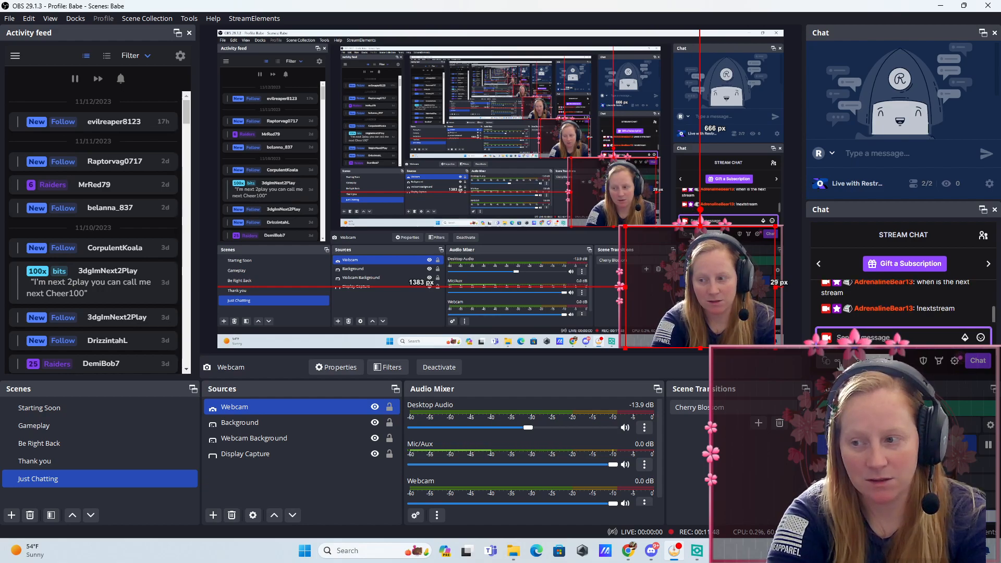
Look over the StreamElements custom commands list in Chrome, then return to OBS
key(alt+Tab)
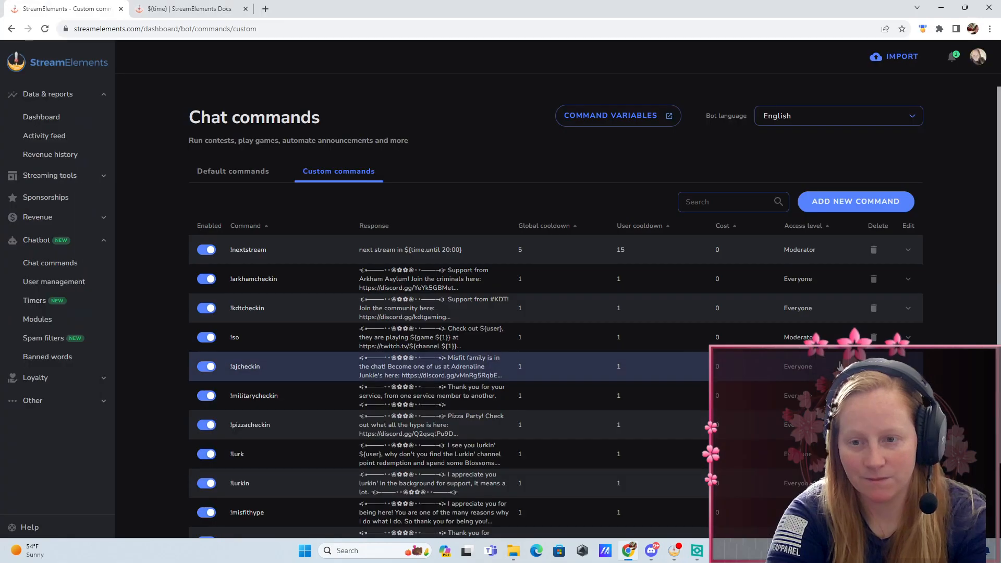
scroll(782, 339, down, 2)
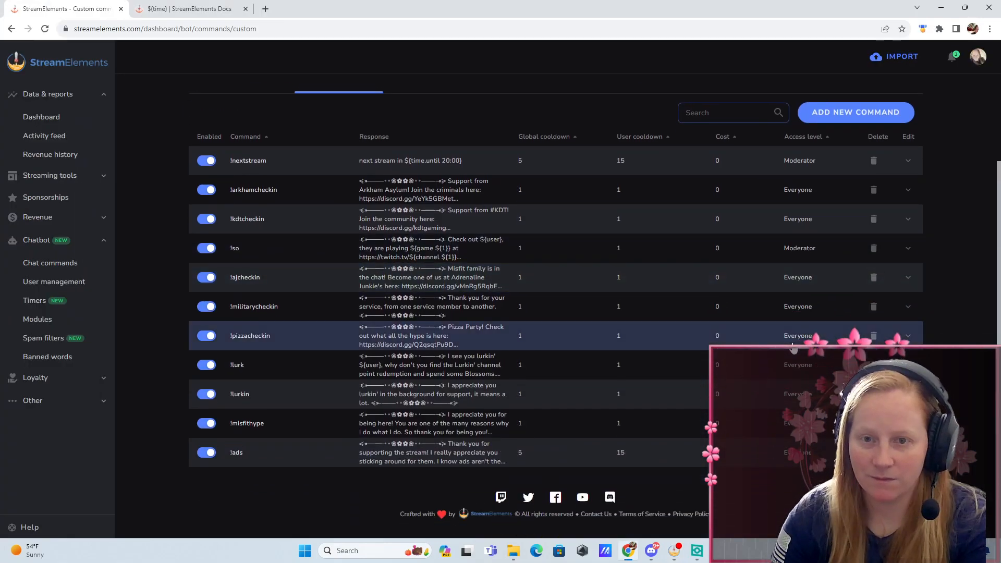
scroll(703, 292, up, 2)
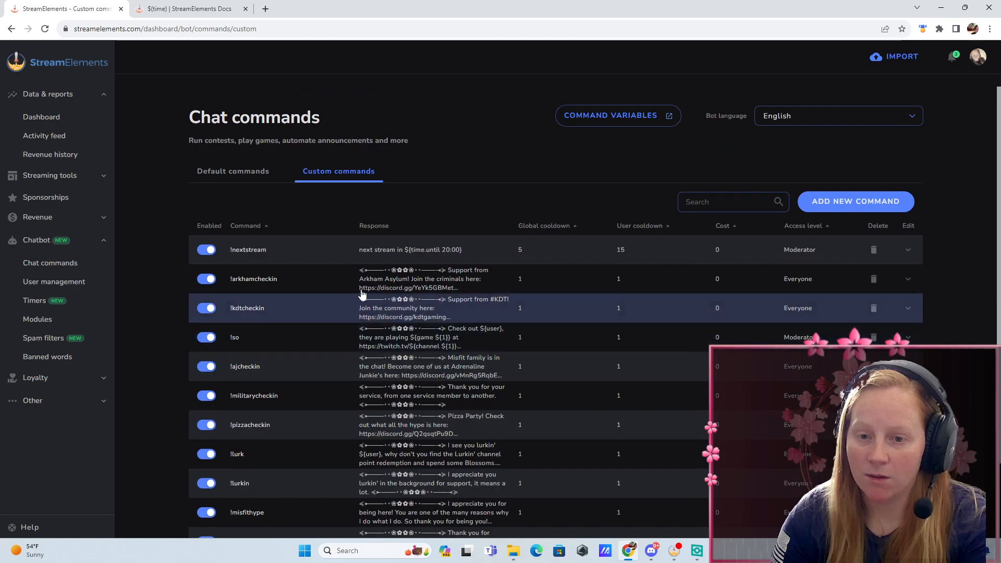
key(alt+Tab)
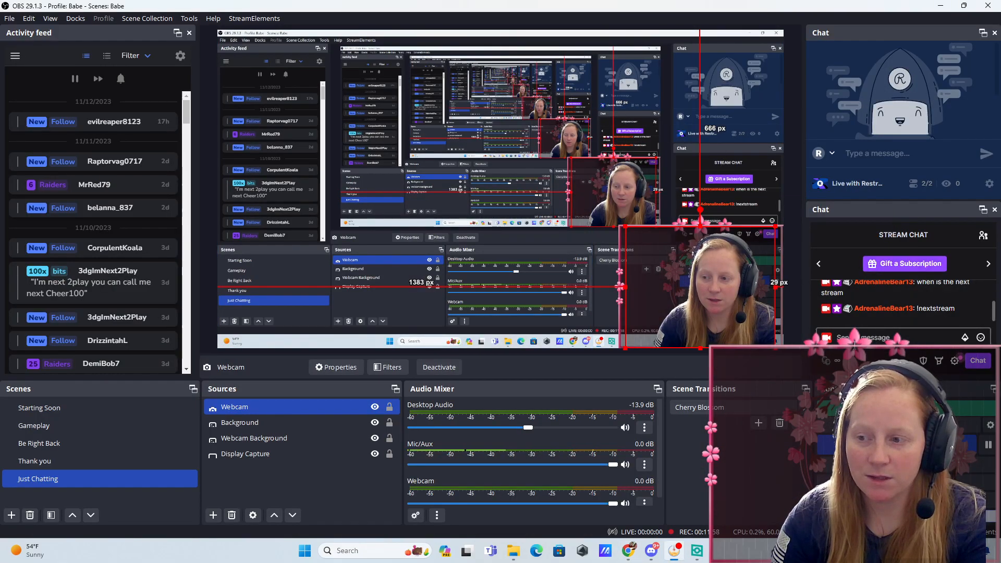
Log out of the StreamElements plugin and choose Twitch to sign back in
click(274, 19)
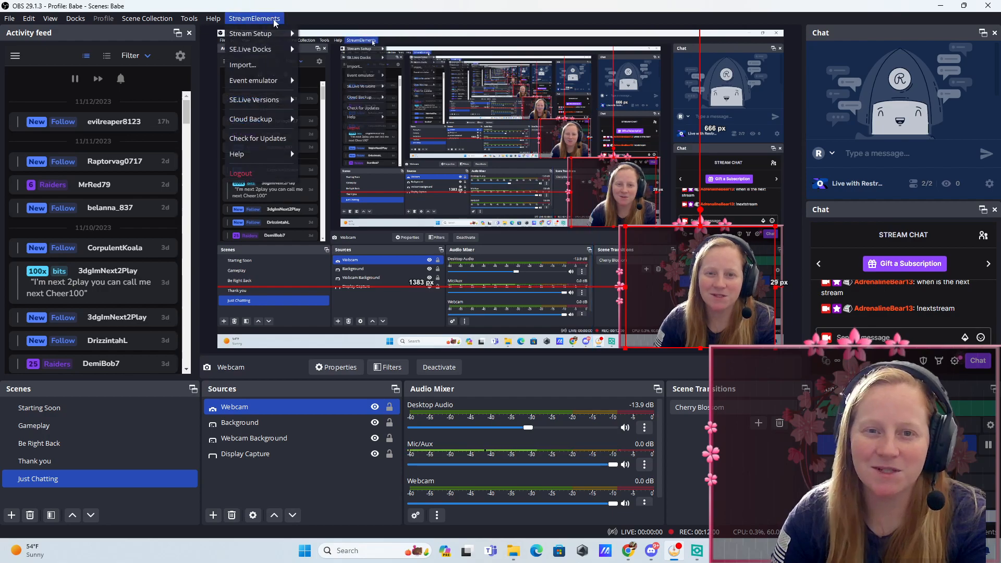
click(277, 174)
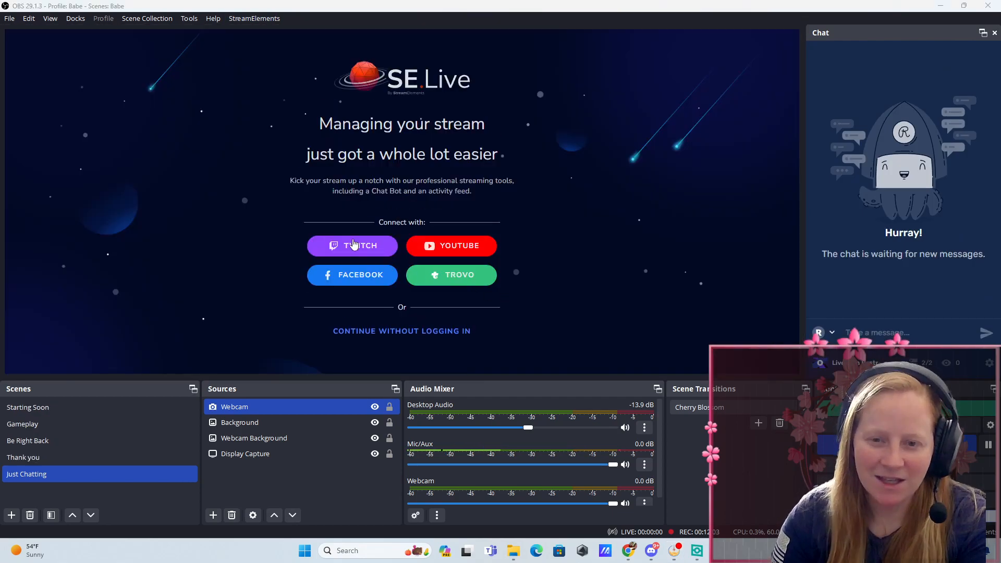
click(353, 243)
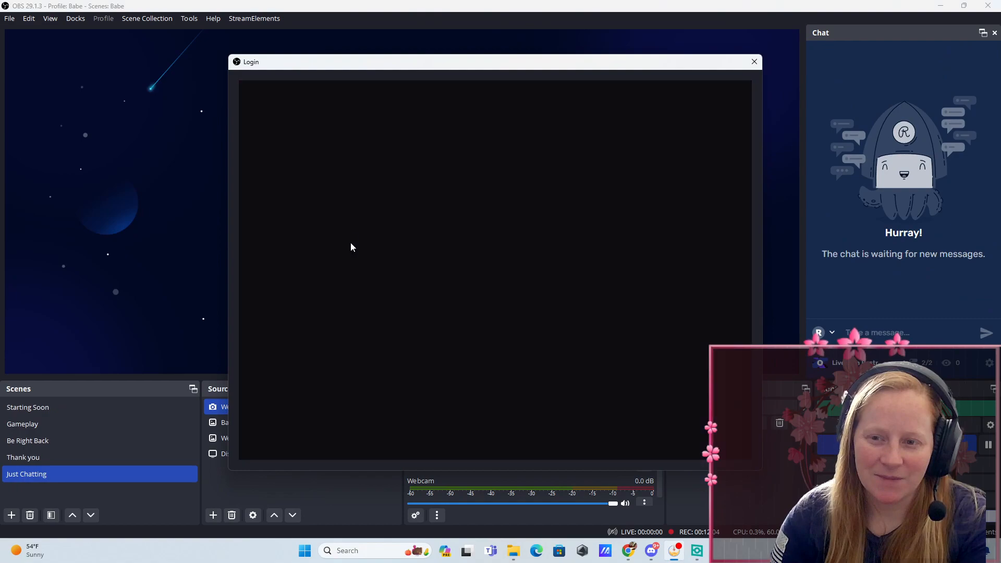
Log in with the other Twitch account's username and password, then submit the SMS verification code
click(422, 175)
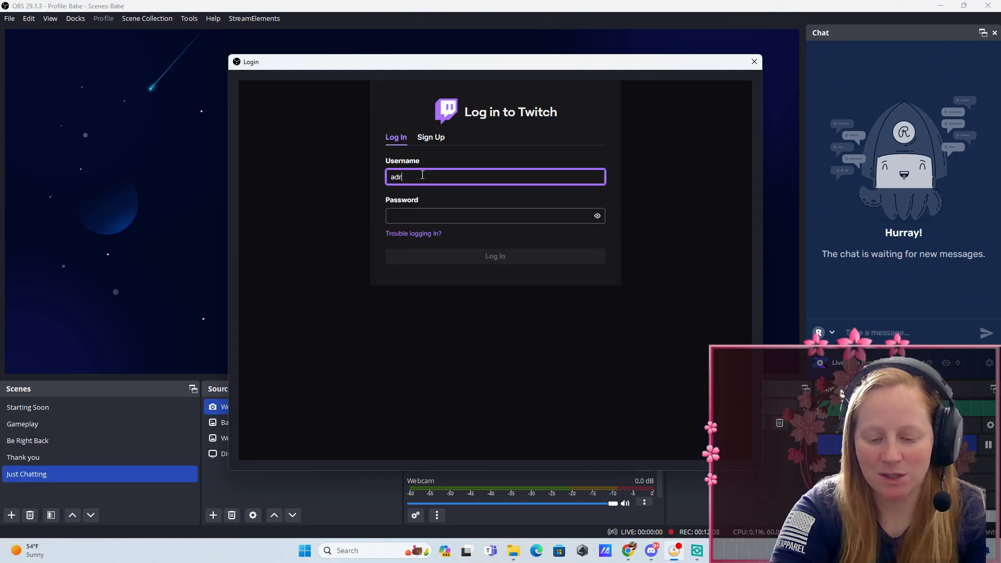
key(Tab)
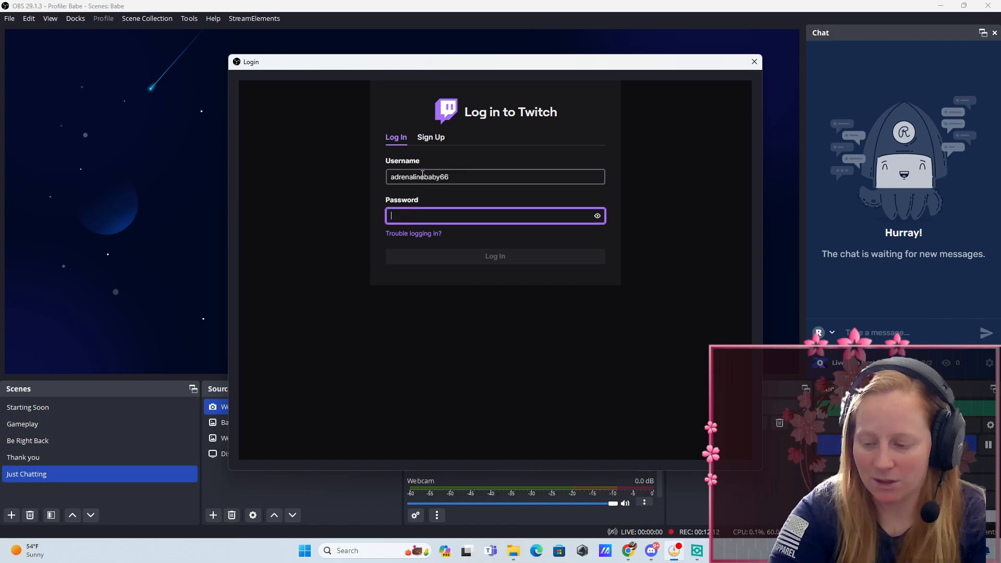
key(BackSpace)
key(BackSpace)
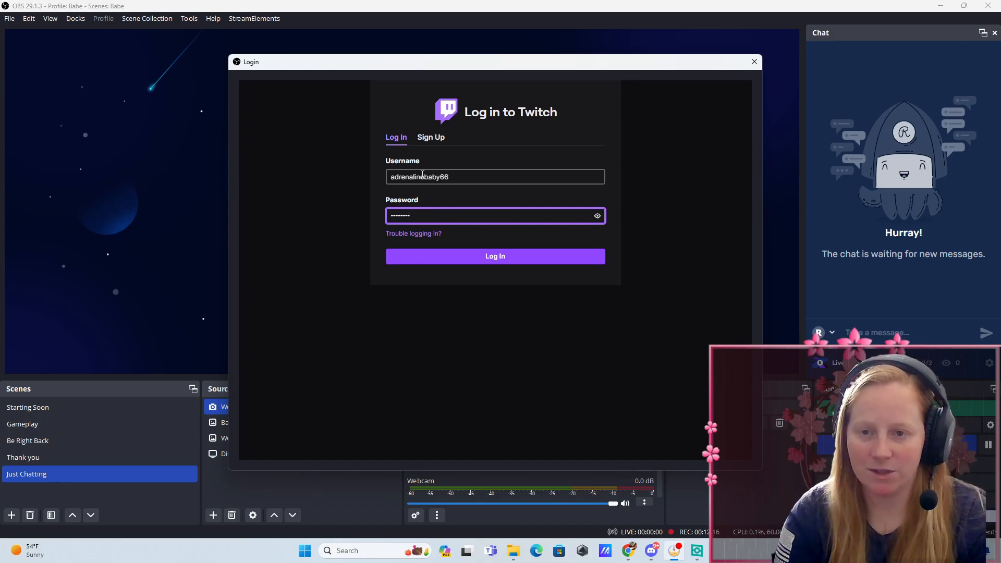
key(Return)
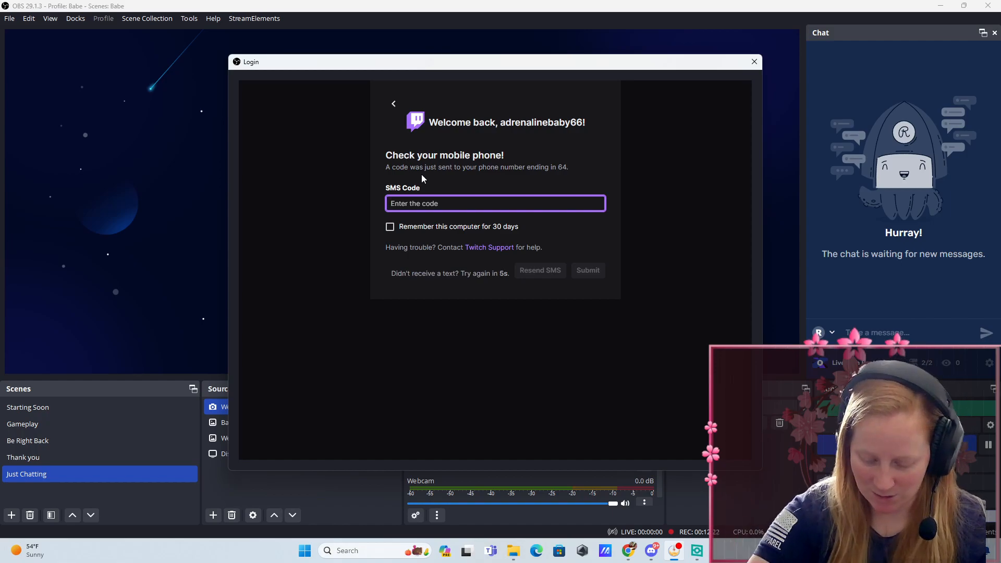
click(587, 270)
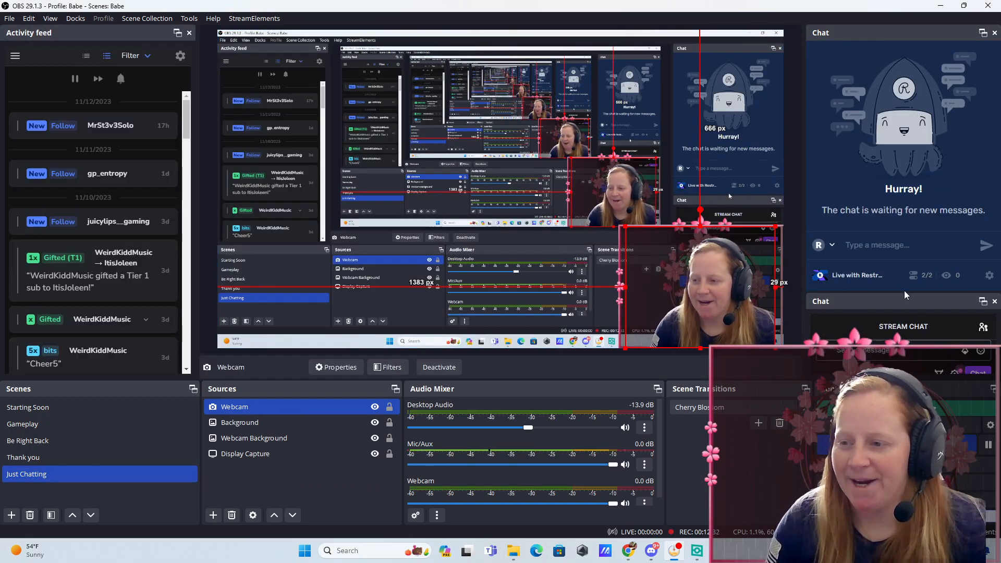
Ask 'when is the next stream' and 'how about that newstream' in the OBS chat
click(886, 336)
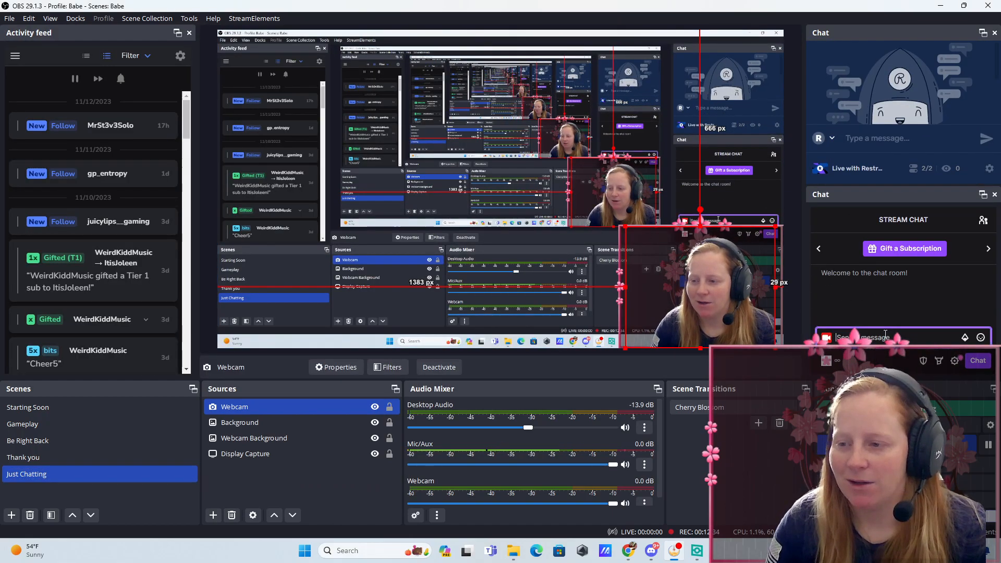
text(when is the)
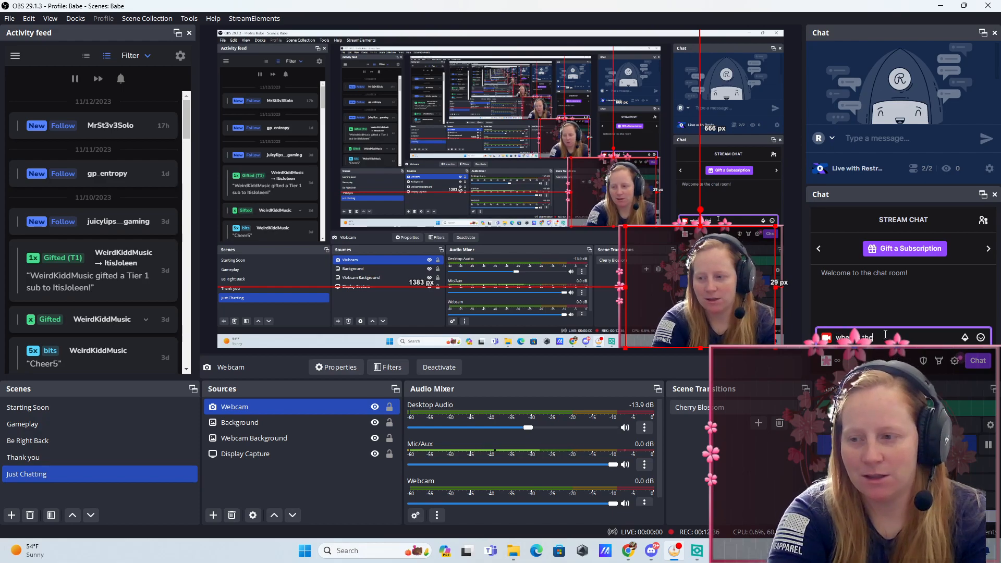
text( next stream)
key(Return)
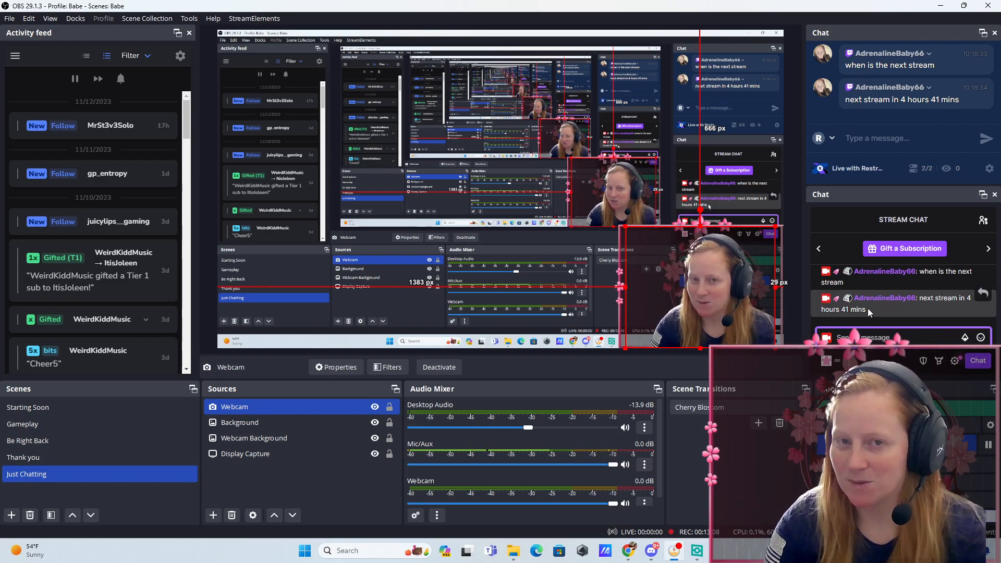
text(how)
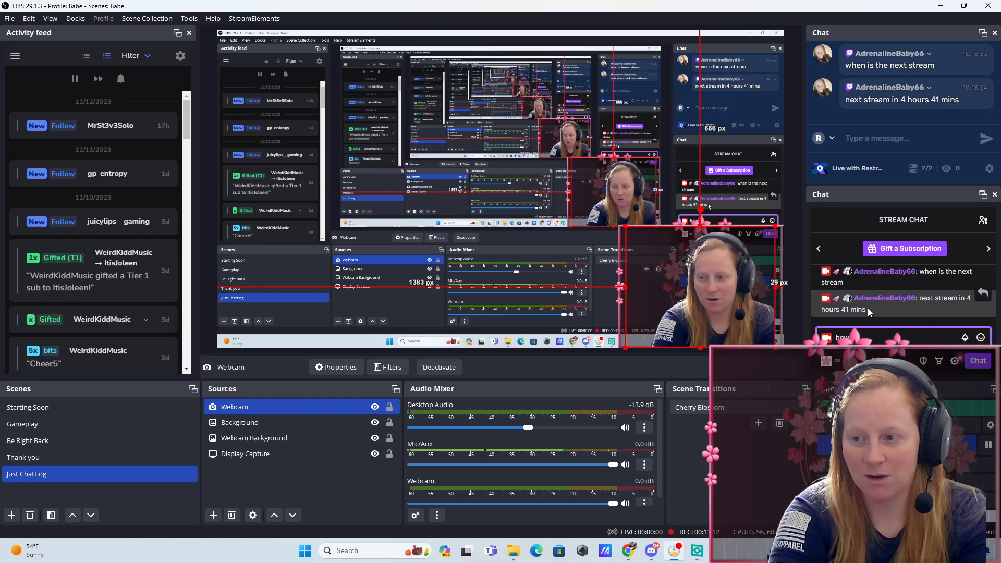
text( about that newstream)
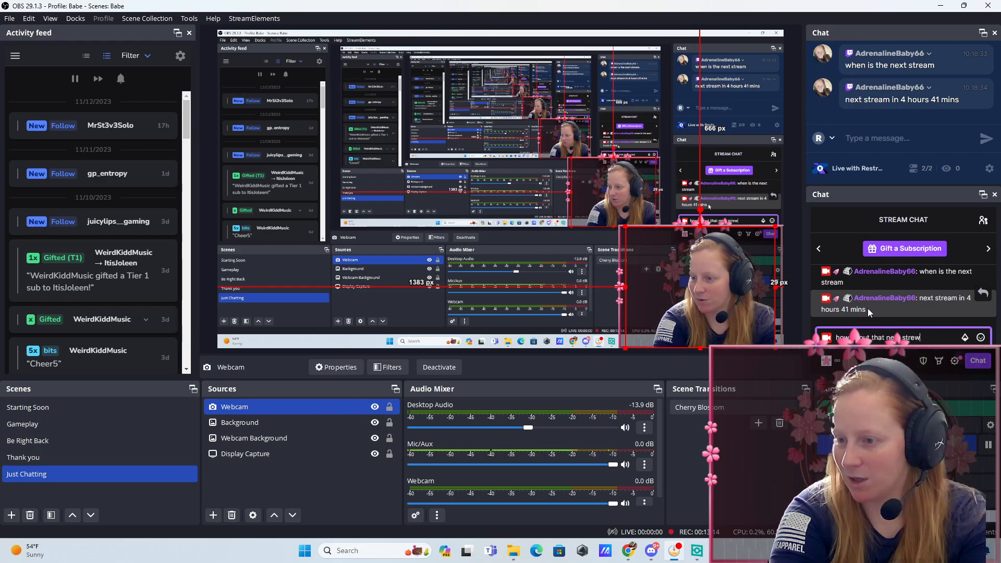
key(Return)
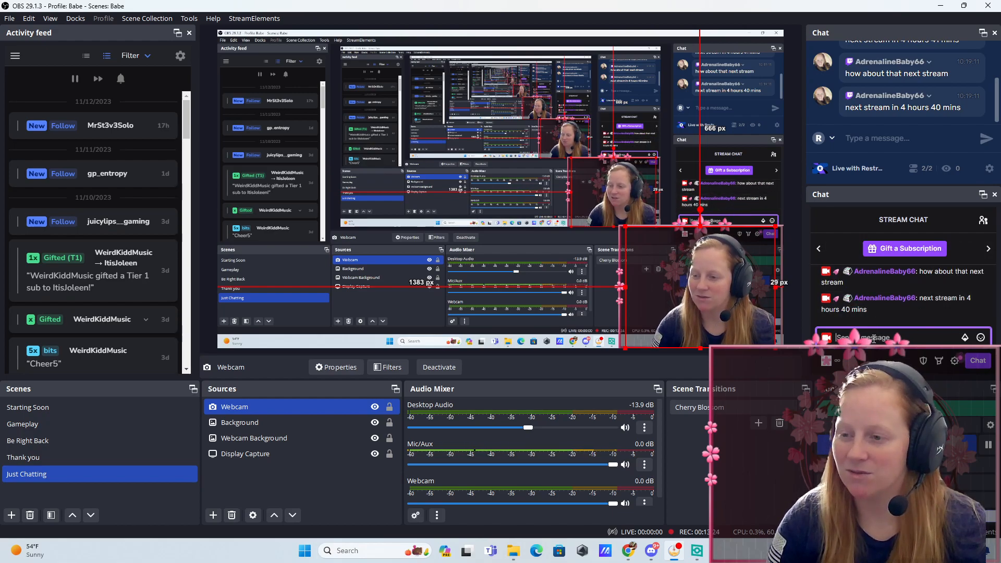
Send !nextstream for the bot's countdown reply, then return to the Chrome commands page
text(Indxtstream)
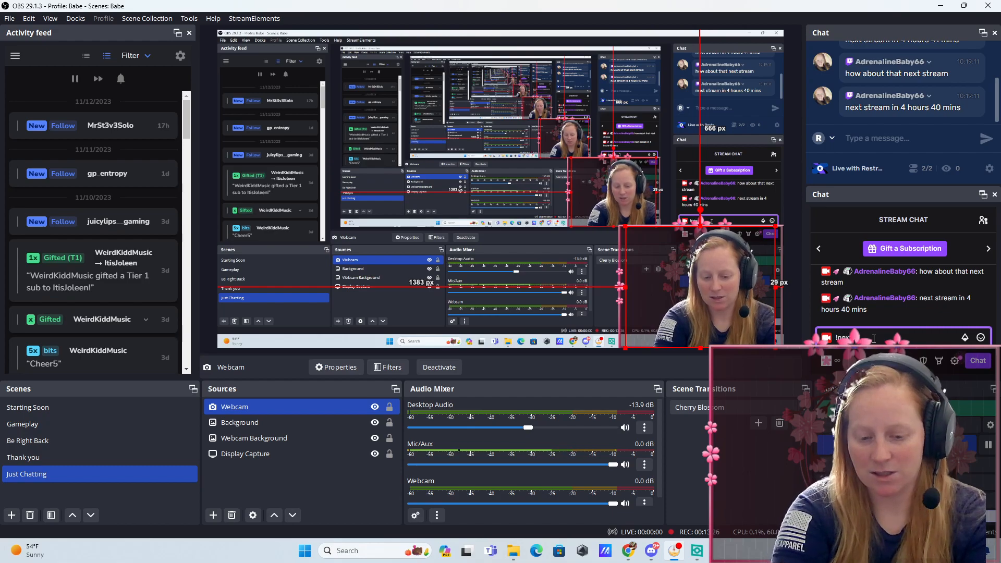
key(Return)
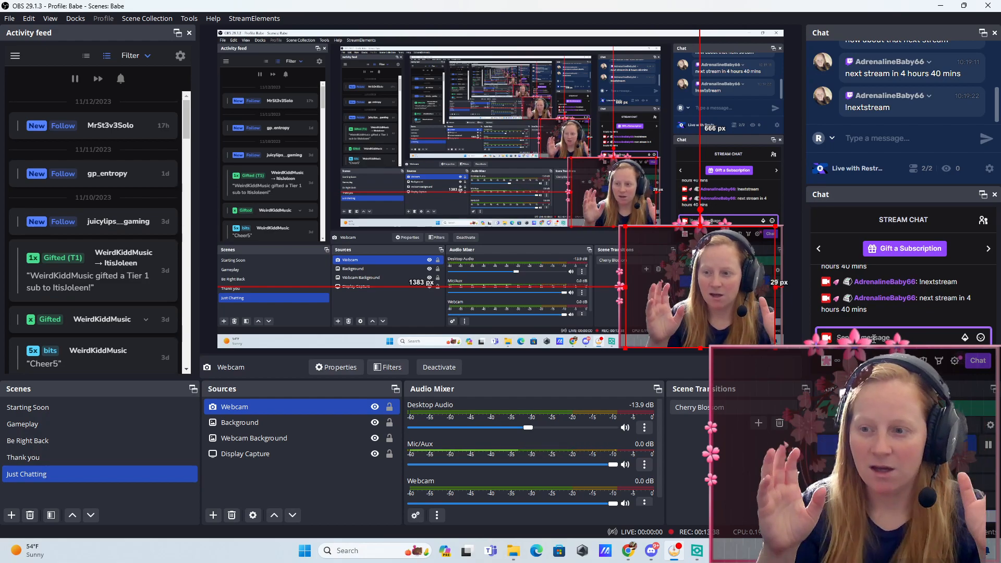
key(alt+Tab)
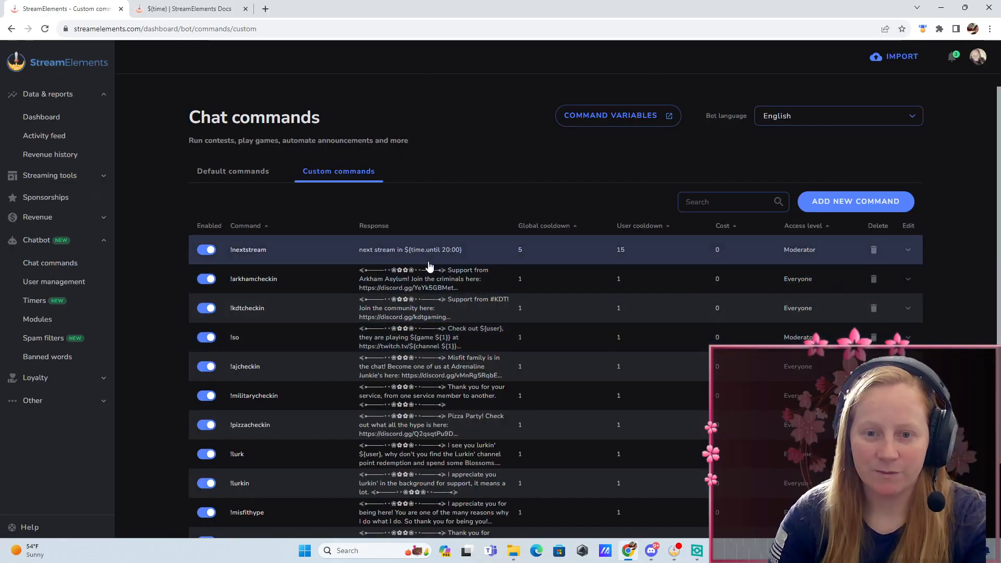
click(423, 250)
scroll(242, 384, down, 1)
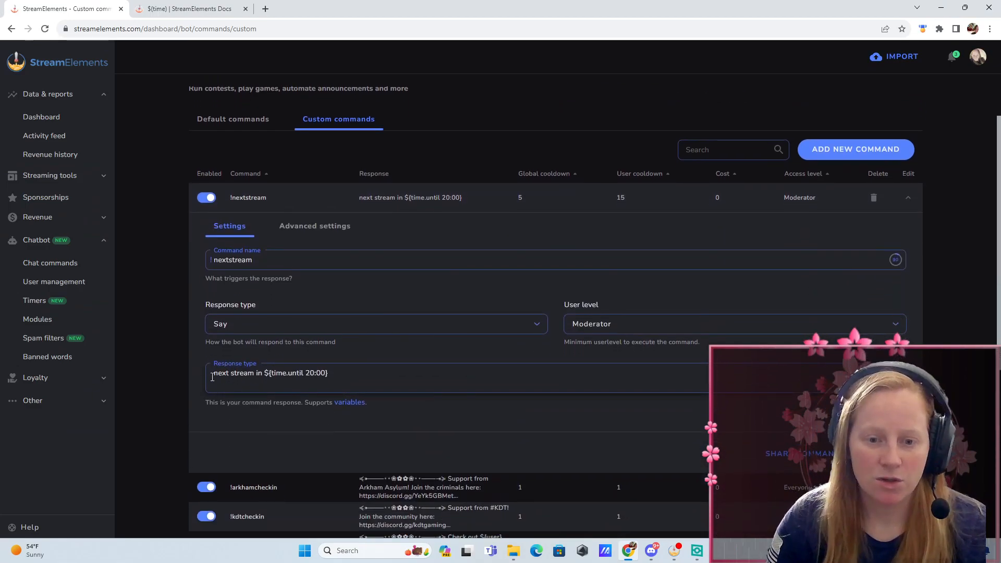
drag(214, 374, 337, 376)
click(265, 374)
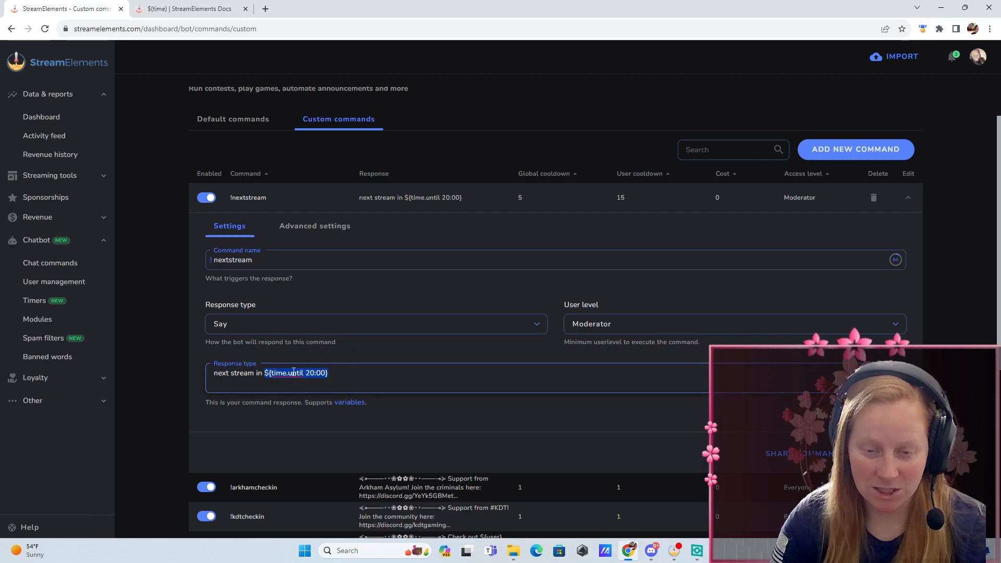
drag(263, 374, 249, 378)
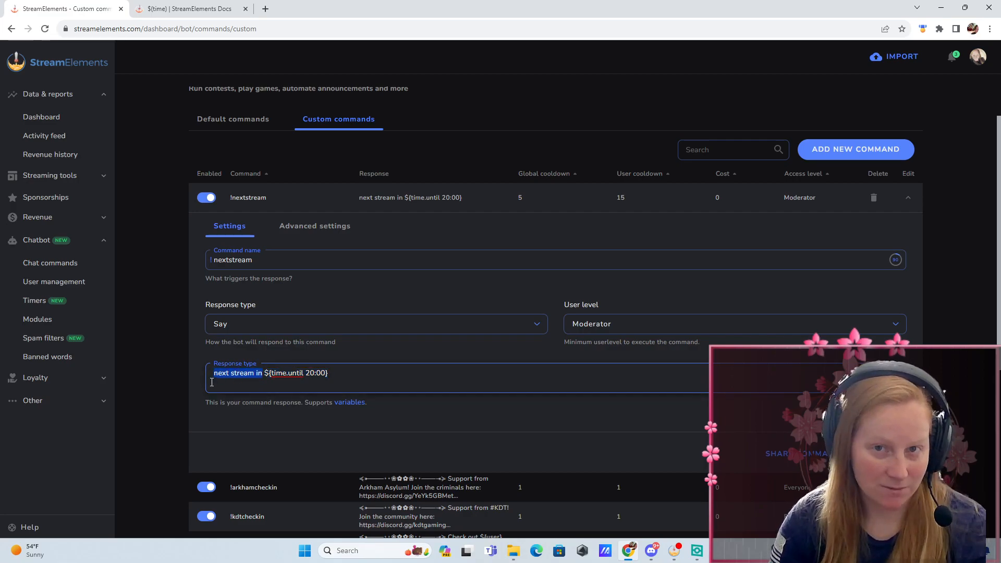
key(alt+Tab)
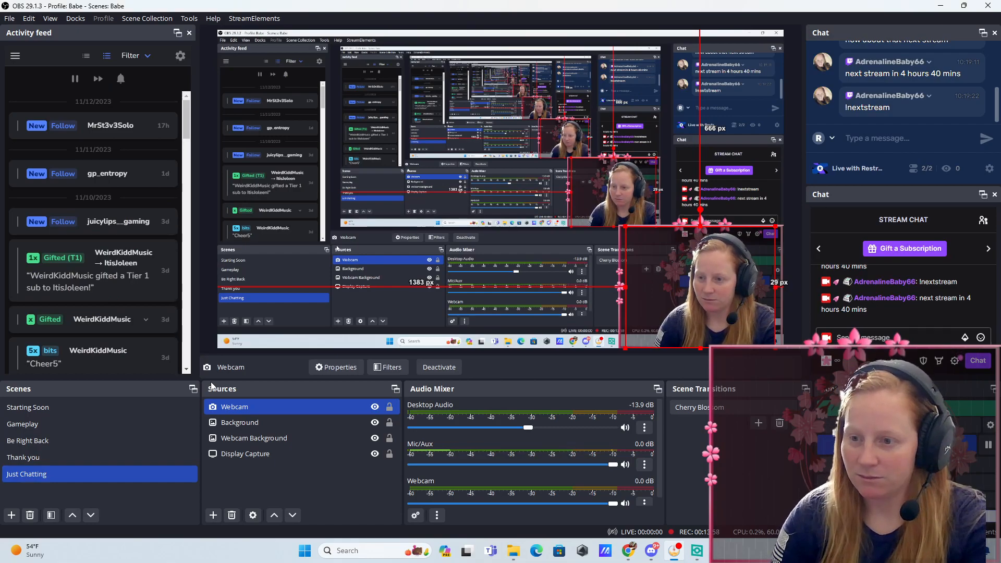
key(alt+Tab)
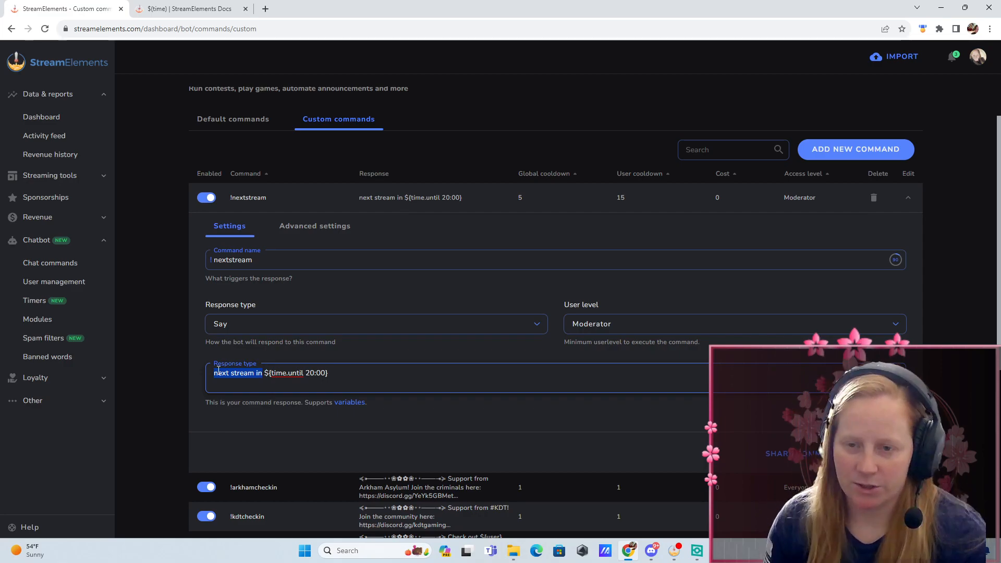
click(403, 203)
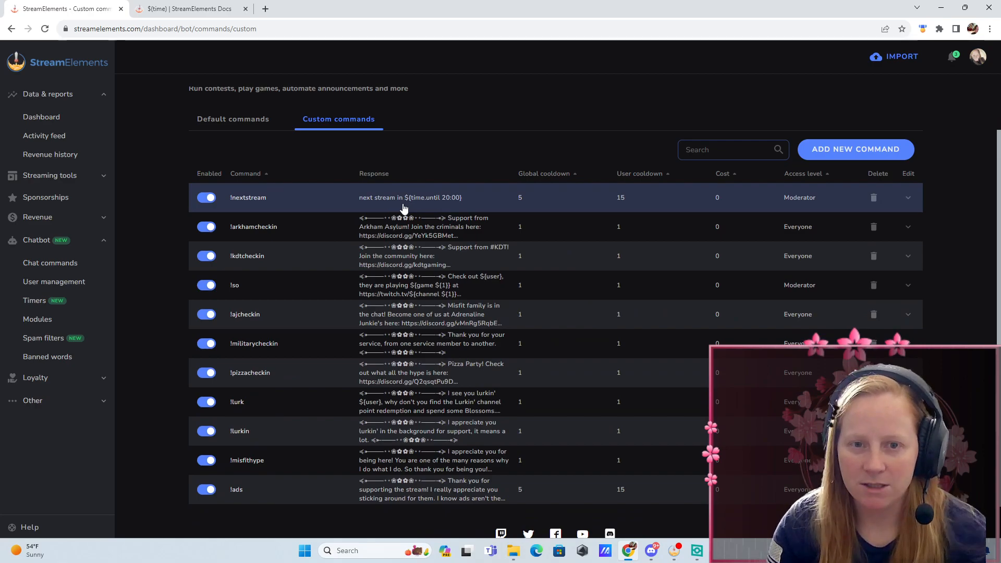
scroll(404, 208, up, 1)
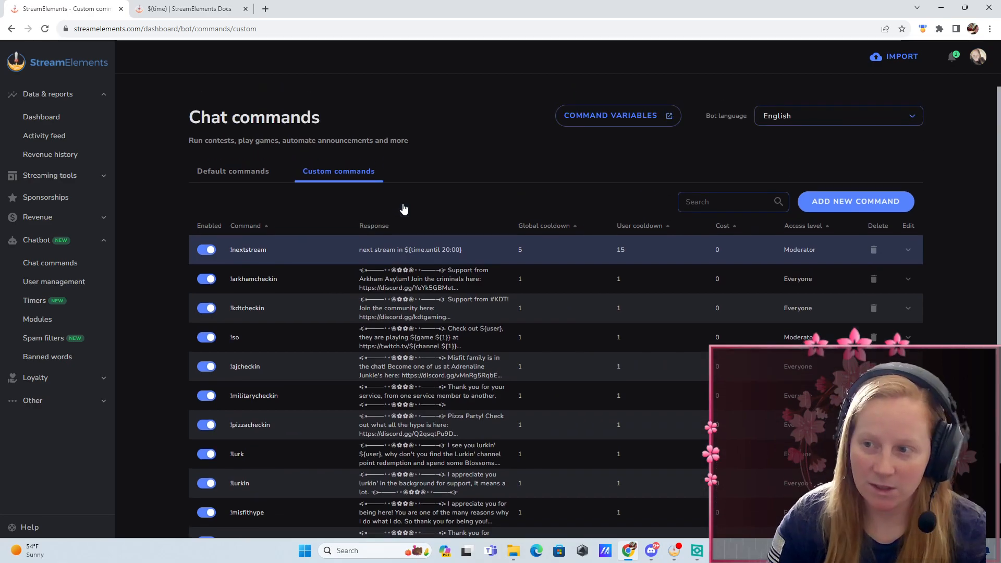
click(500, 255)
scroll(543, 443, down, 2)
scroll(465, 349, up, 2)
click(451, 251)
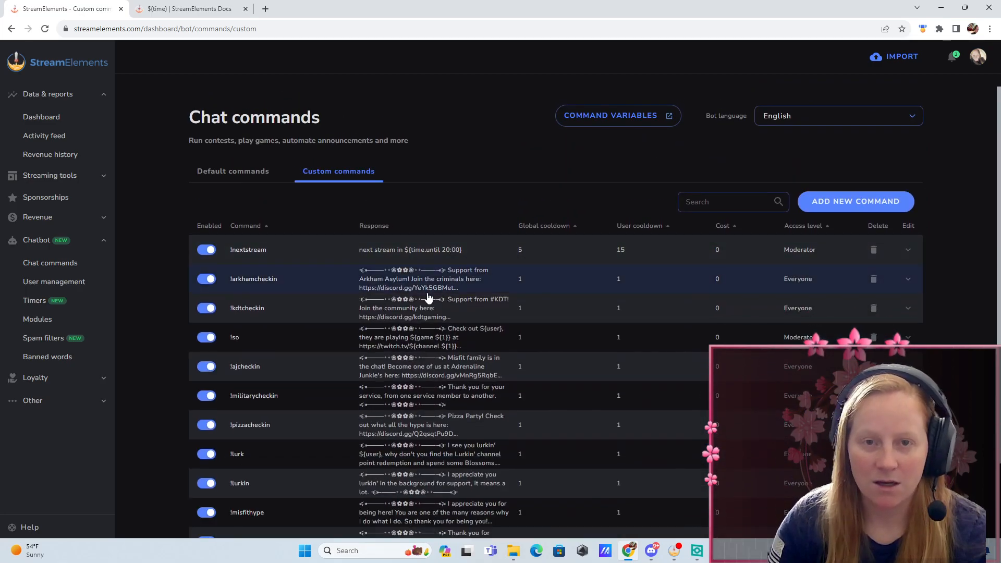
On User Management, start a new bot user, entering a username and viewing the level list
click(57, 286)
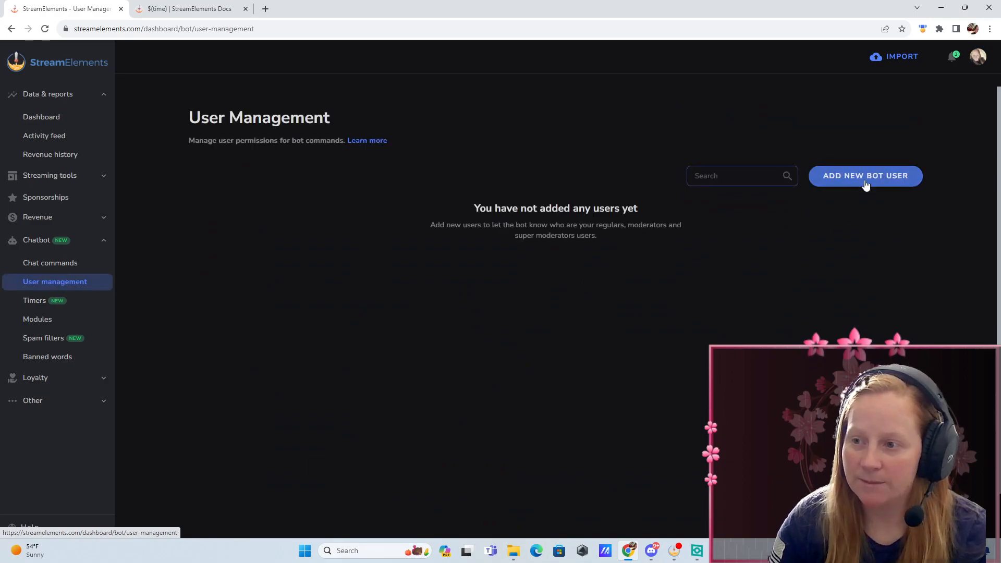
click(866, 180)
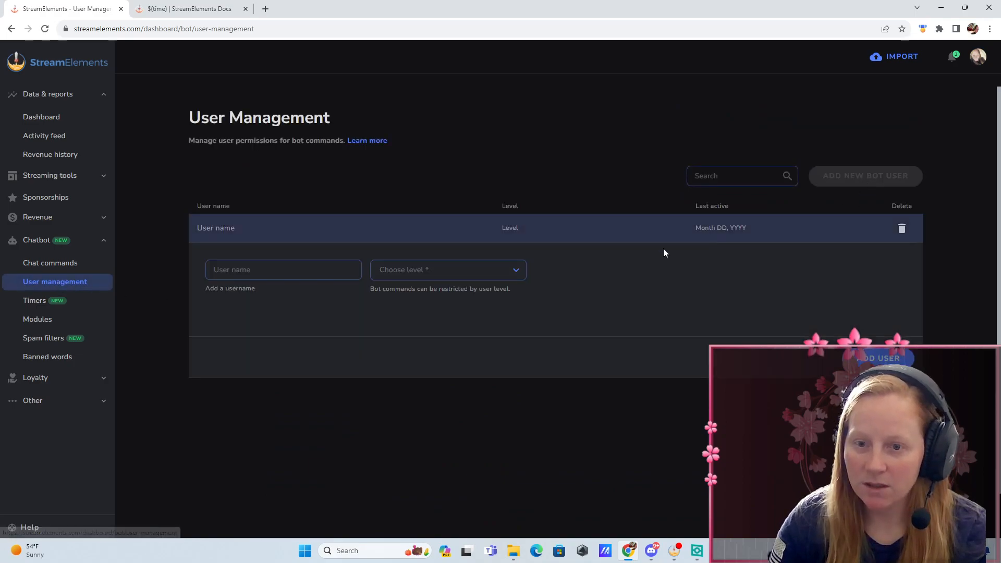
click(302, 269)
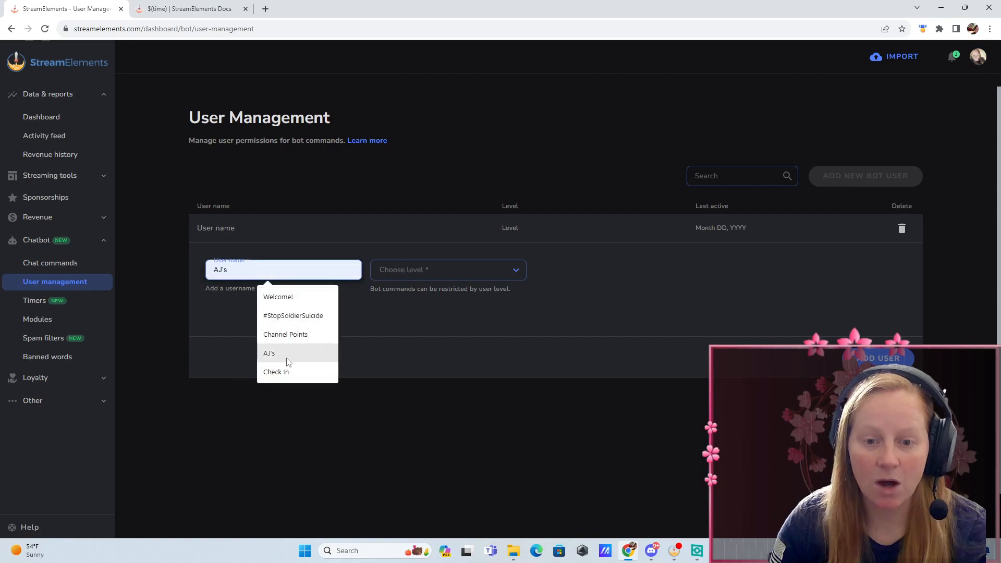
click(220, 315)
click(262, 273)
text(adrenalinebear13)
key(Tab)
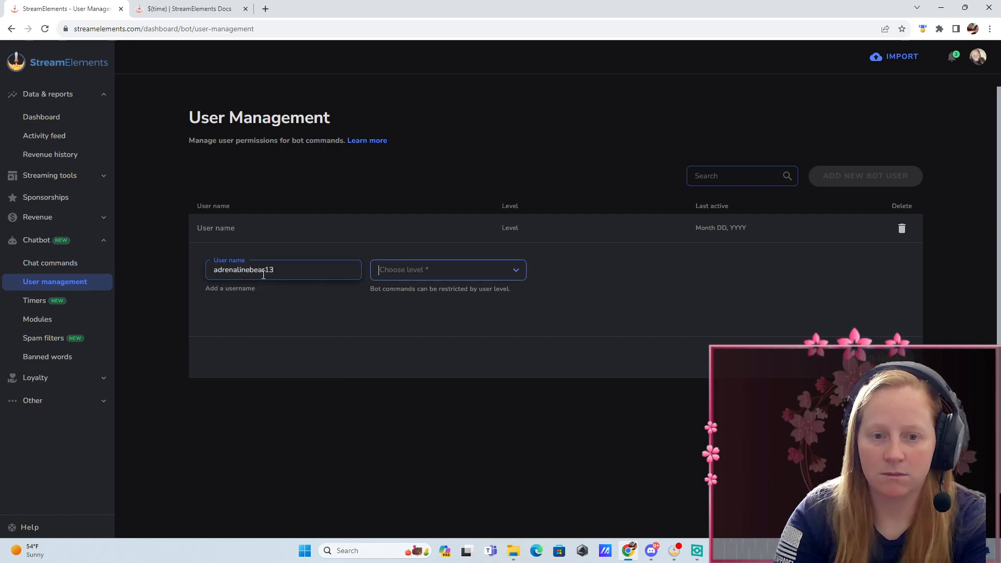
click(387, 272)
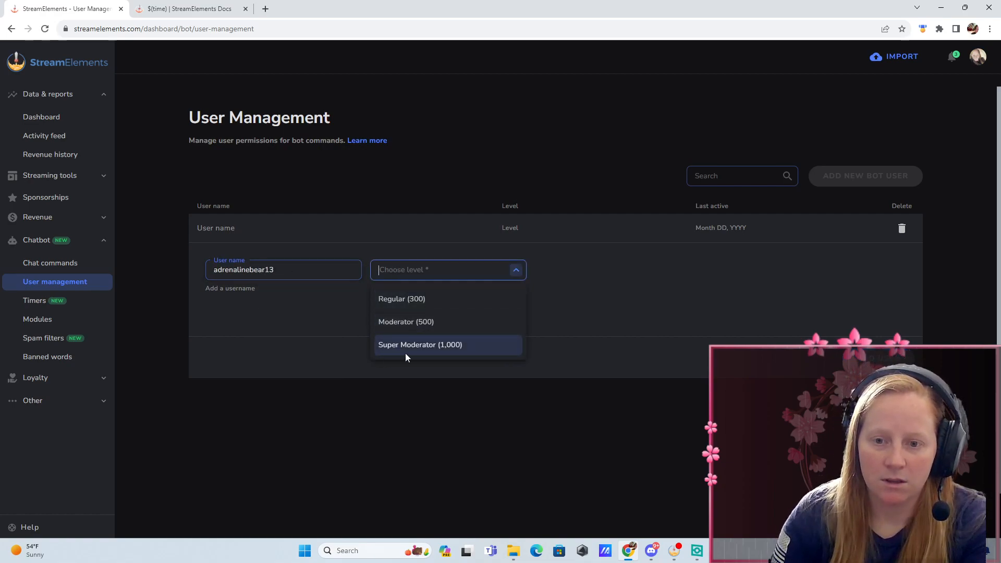
click(304, 324)
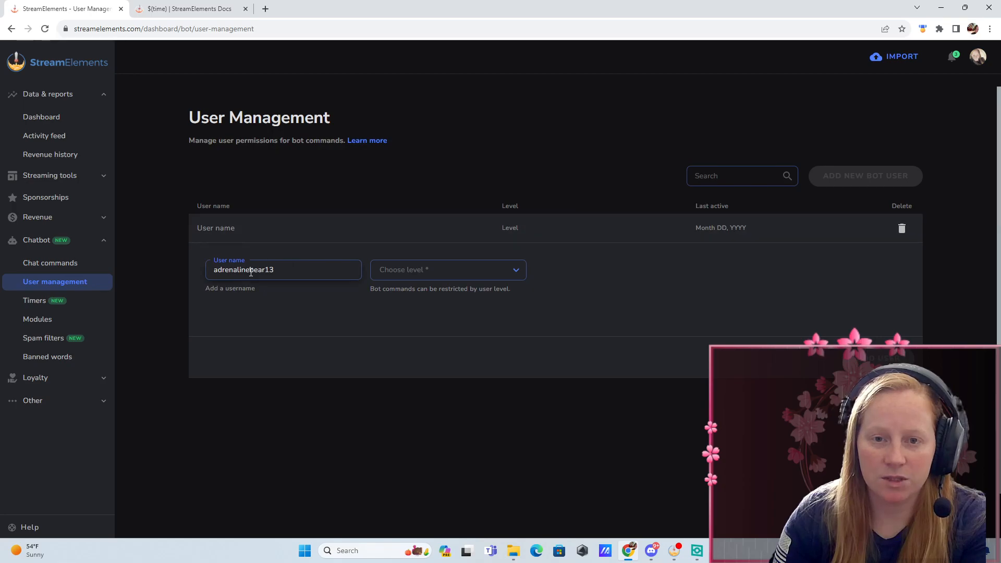
Read the user-levels help, go back, and cancel the unfinished bot user entry
click(358, 140)
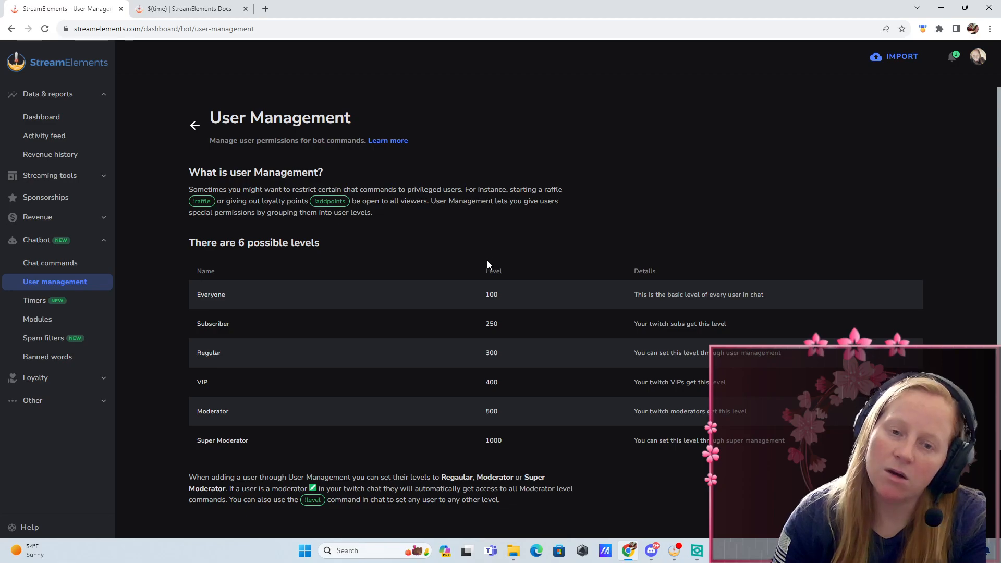
scroll(252, 388, down, 2)
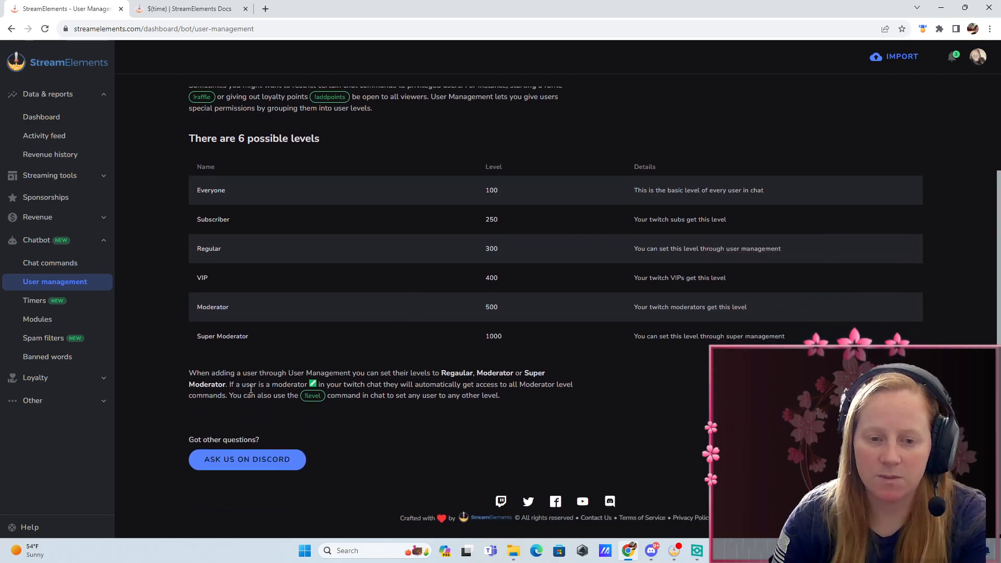
scroll(255, 391, up, 2)
click(196, 126)
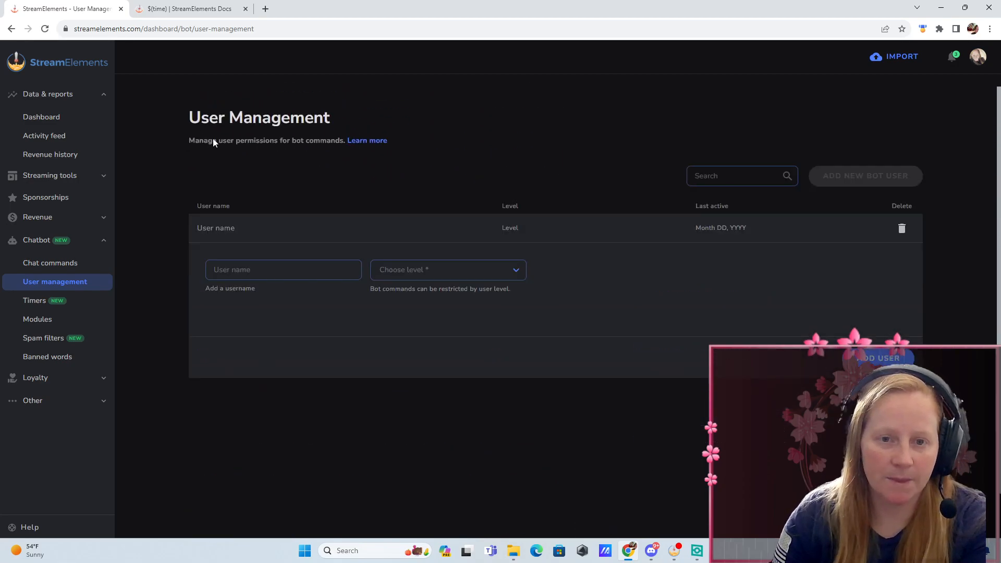
click(901, 228)
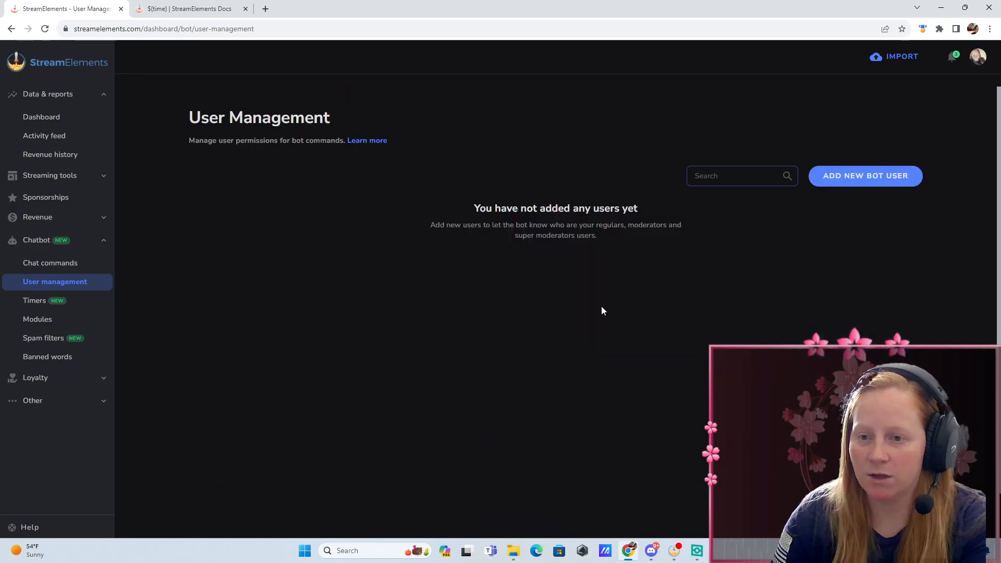
Go to Bot Timers and briefly expand, then collapse, the Welcome! timer's settings
click(39, 304)
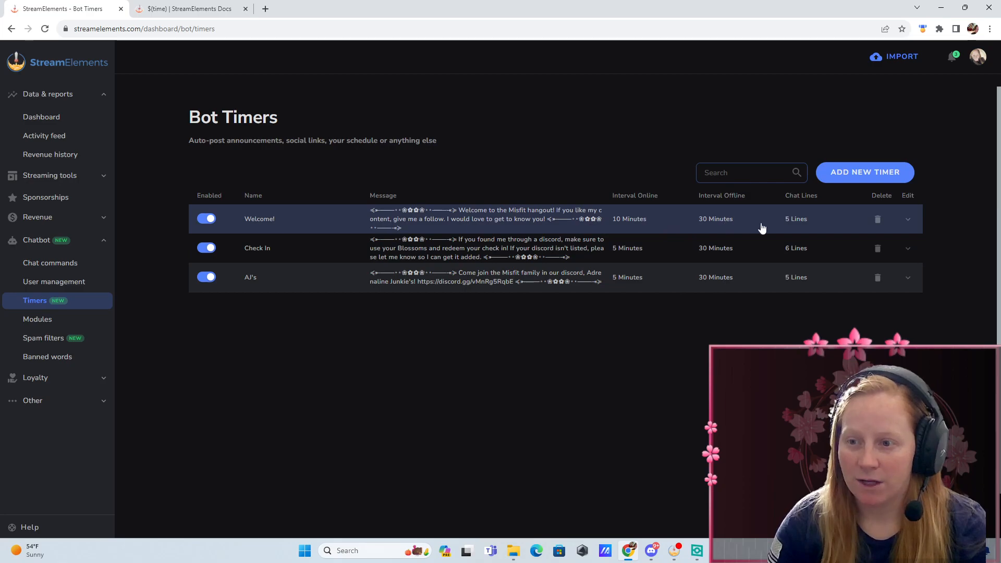
click(805, 224)
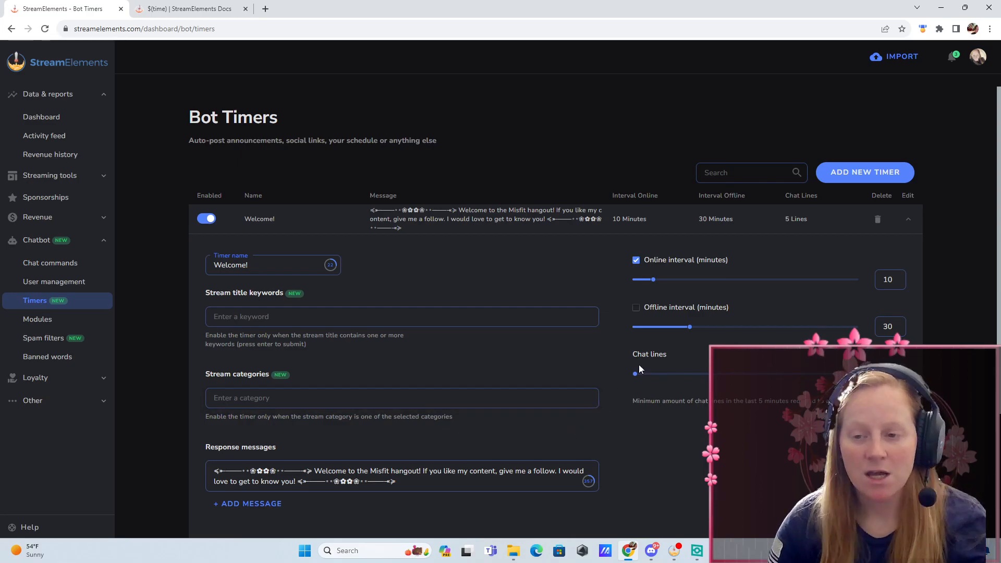
click(631, 221)
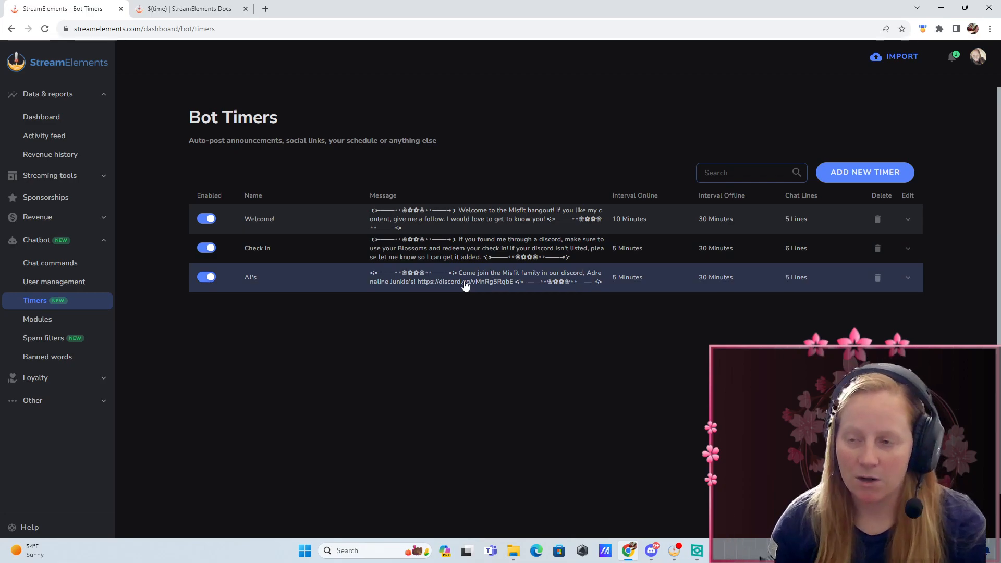
Create a new bot timer named 'Check my schedule'
click(847, 174)
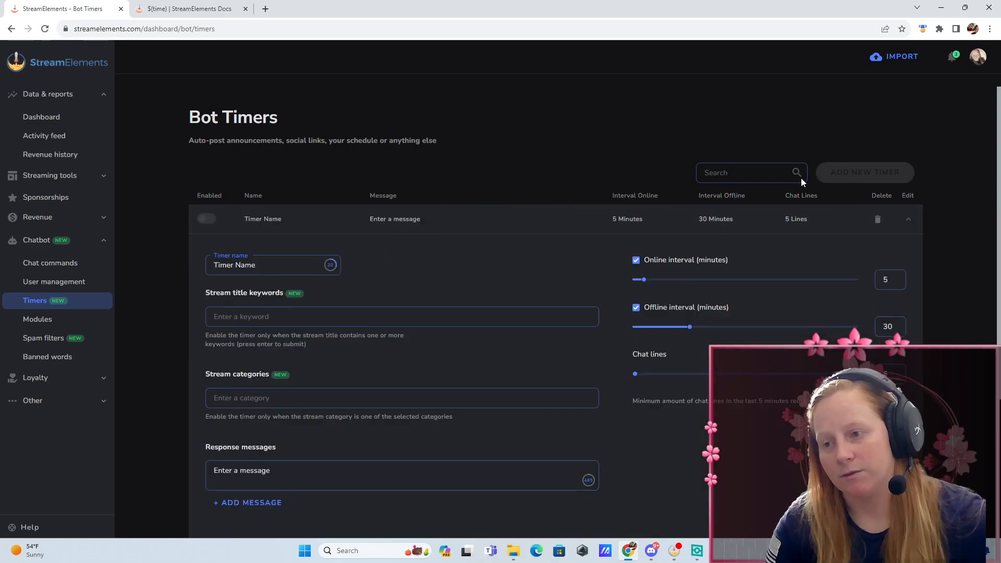
click(329, 265)
key(ctrl+a)
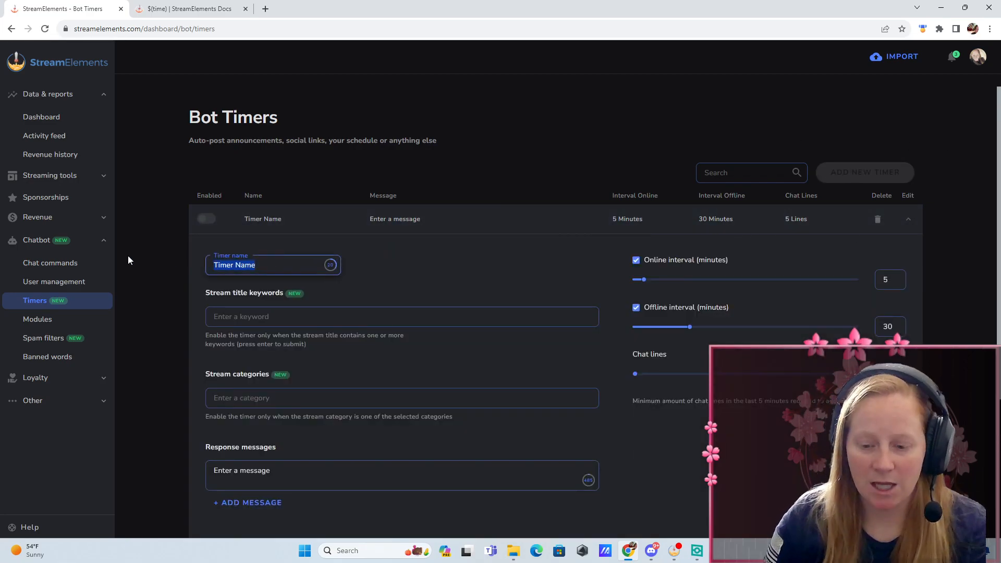
key(BackSpace)
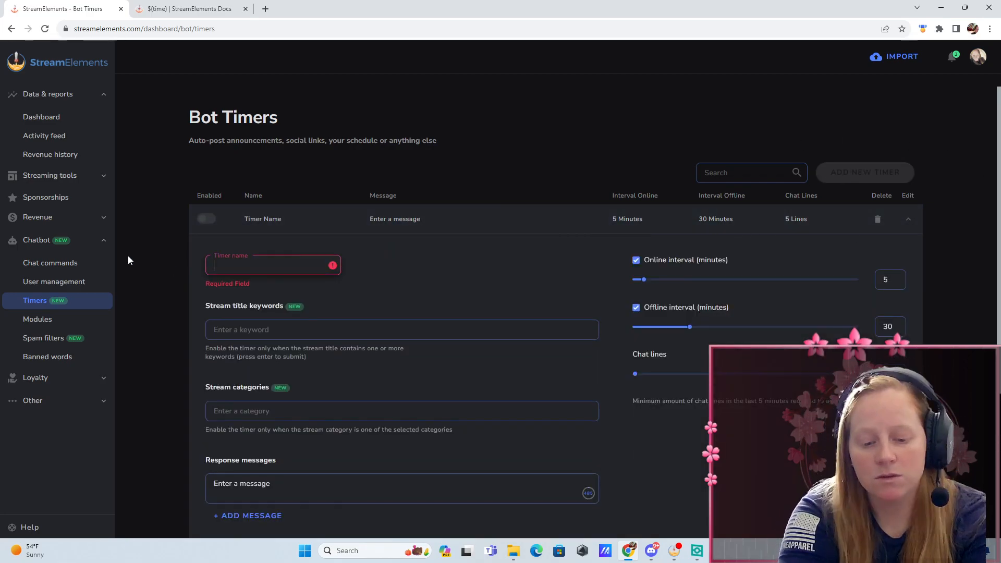
text(Check my schedule)
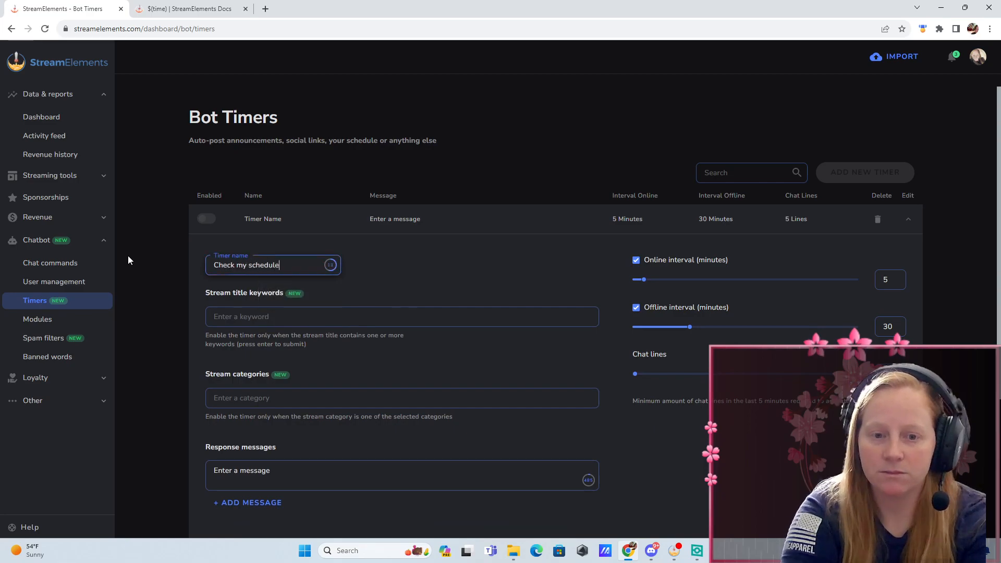
Try a 'schedule' title keyword, check the Welcome! timer for reference, then remove the keyword
click(328, 318)
scroll(328, 339, down, 1)
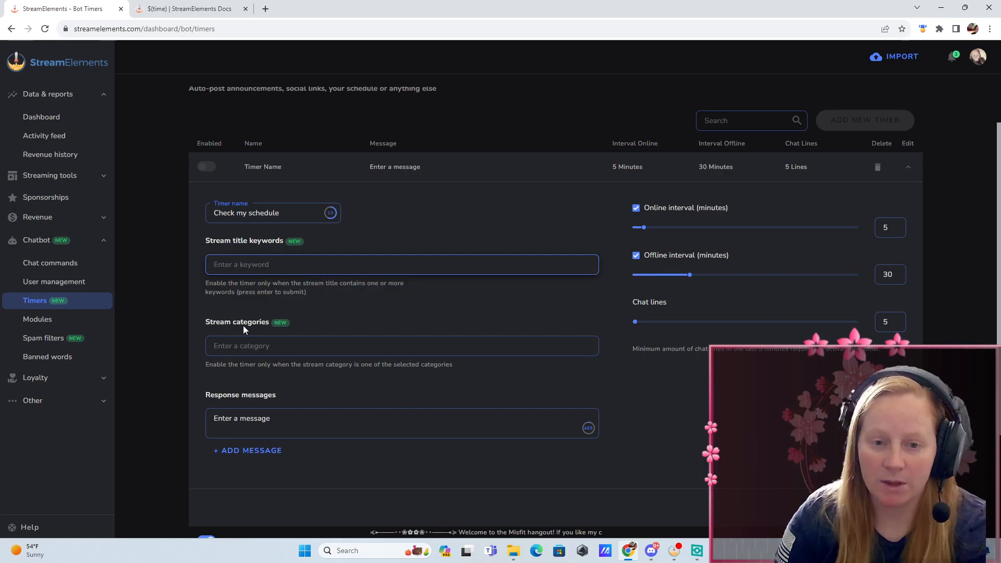
text(schedule)
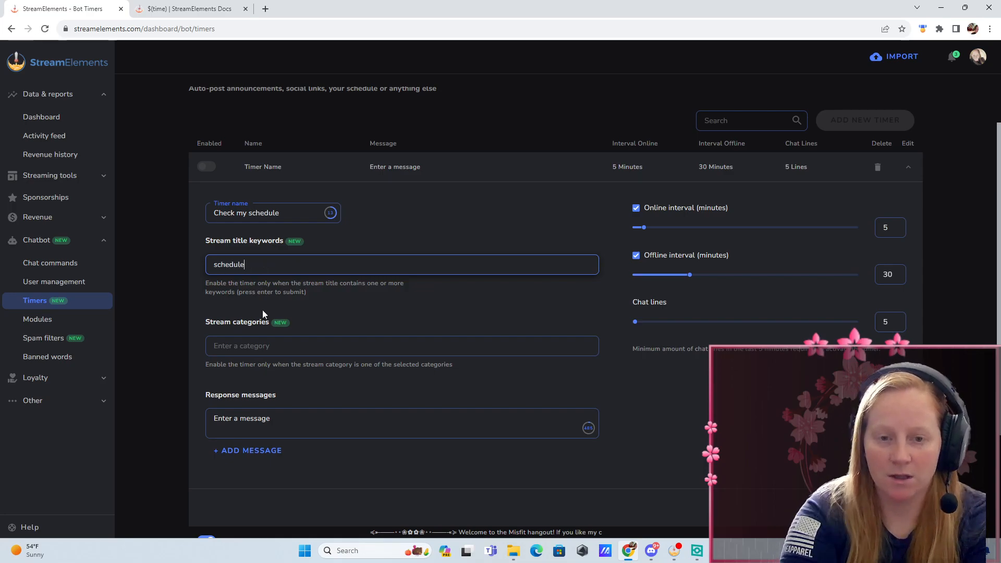
key(Return)
scroll(252, 327, down, 1)
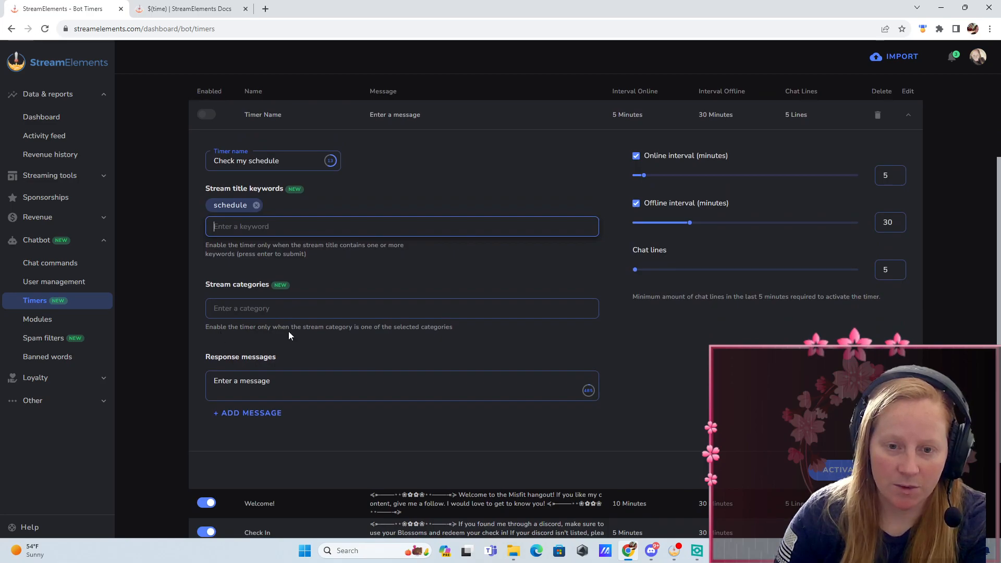
scroll(365, 364, down, 1)
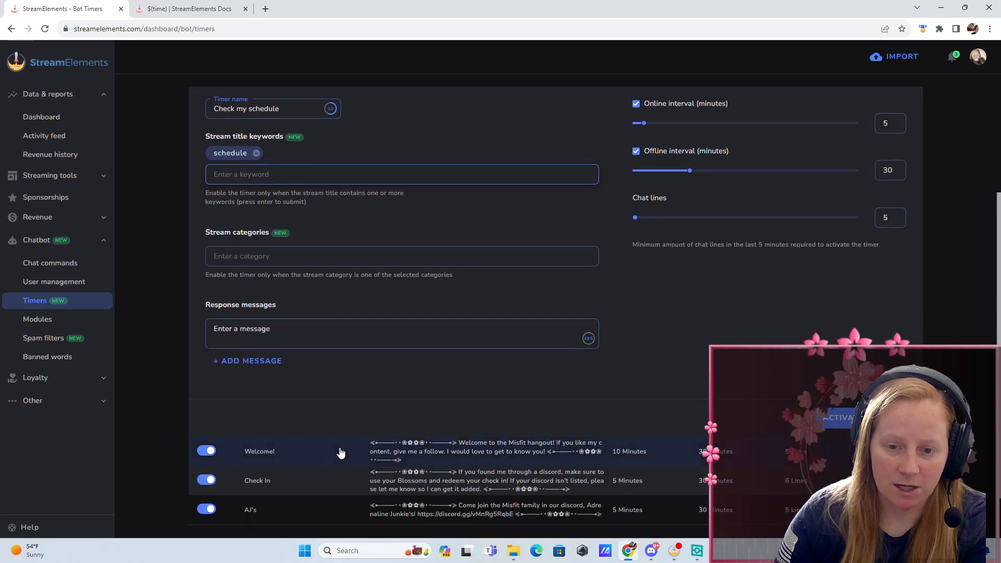
click(339, 450)
scroll(339, 445, down, 5)
scroll(339, 425, up, 3)
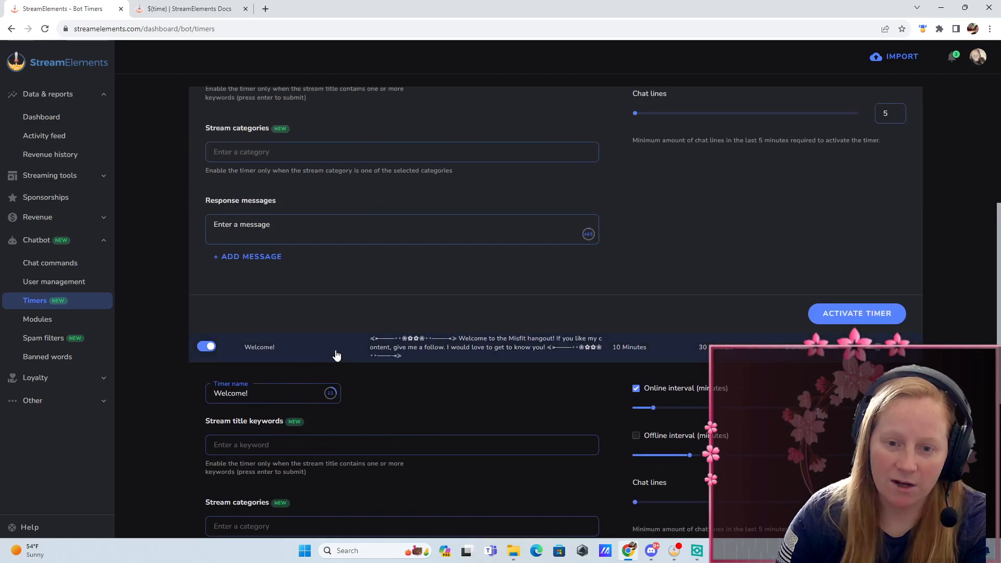
click(336, 351)
scroll(375, 277, up, 3)
scroll(376, 277, up, 1)
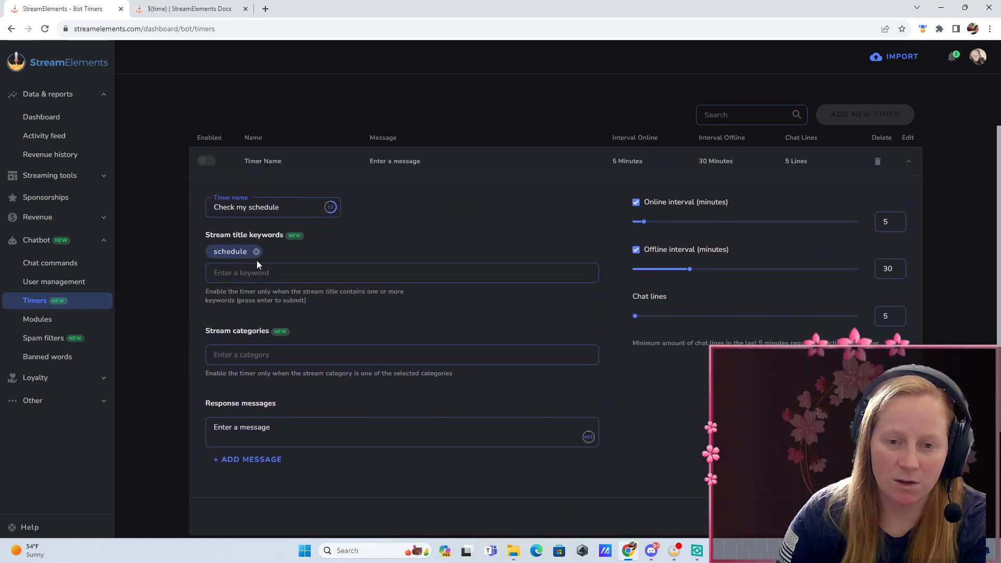
click(256, 251)
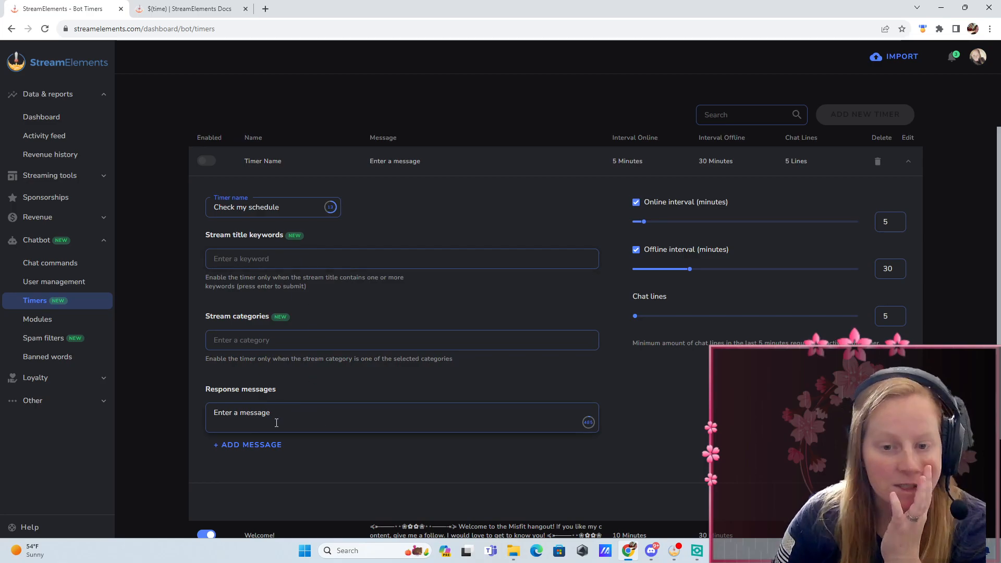
Set the response to 'Check my profile for my schedule to see what upcoming games…' and activate the timer
drag(316, 417, 169, 417)
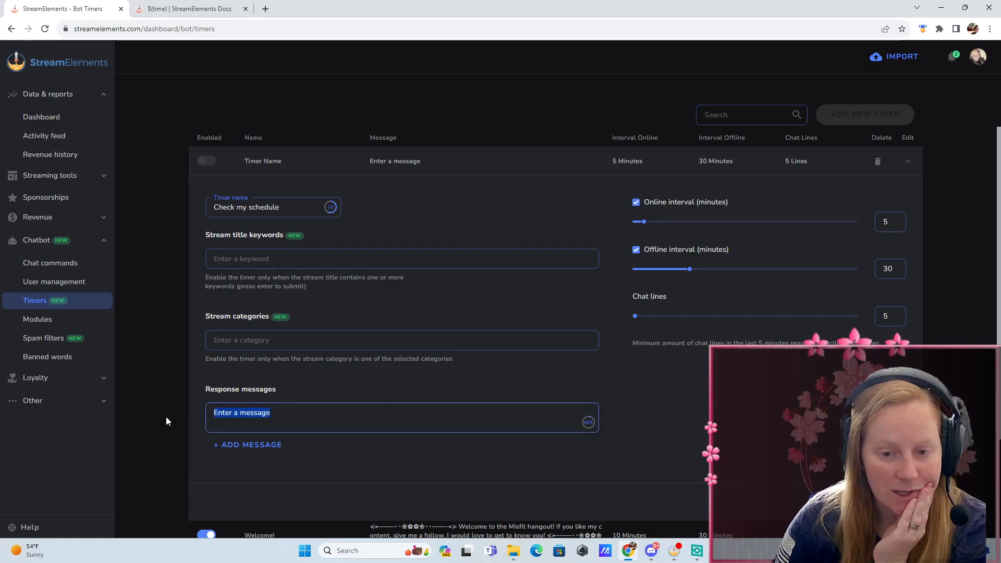
key(BackSpace)
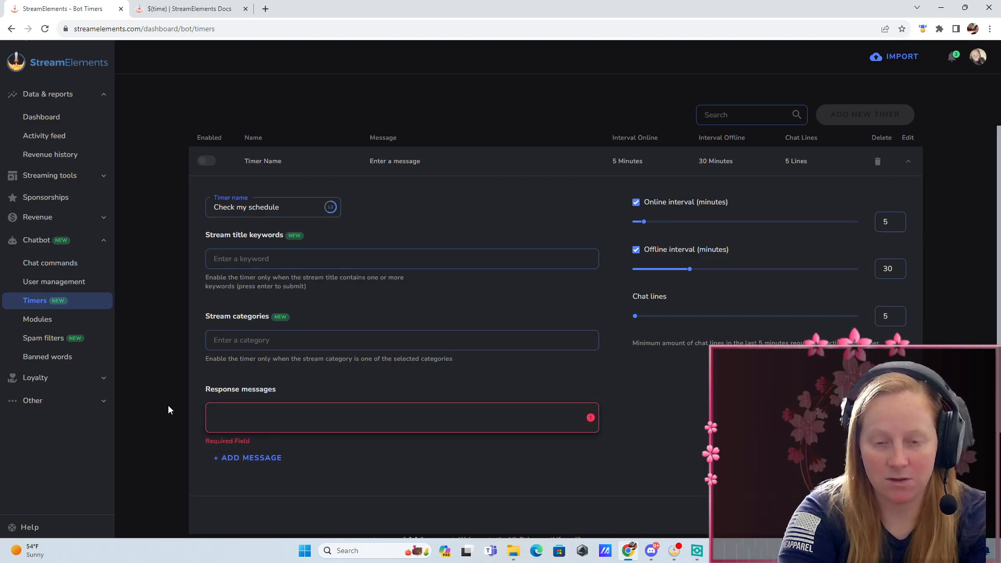
text(Che)
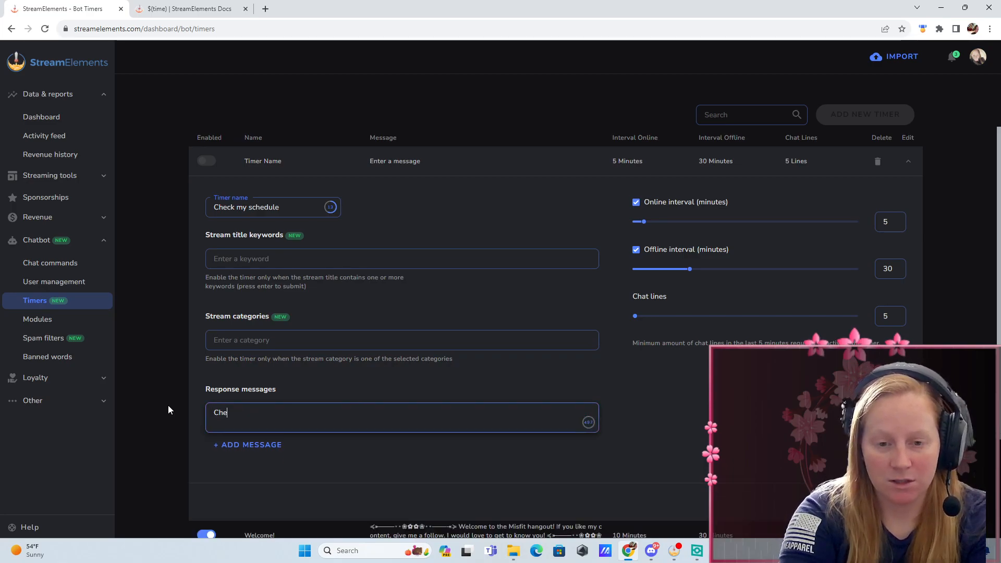
text(ck my profile for)
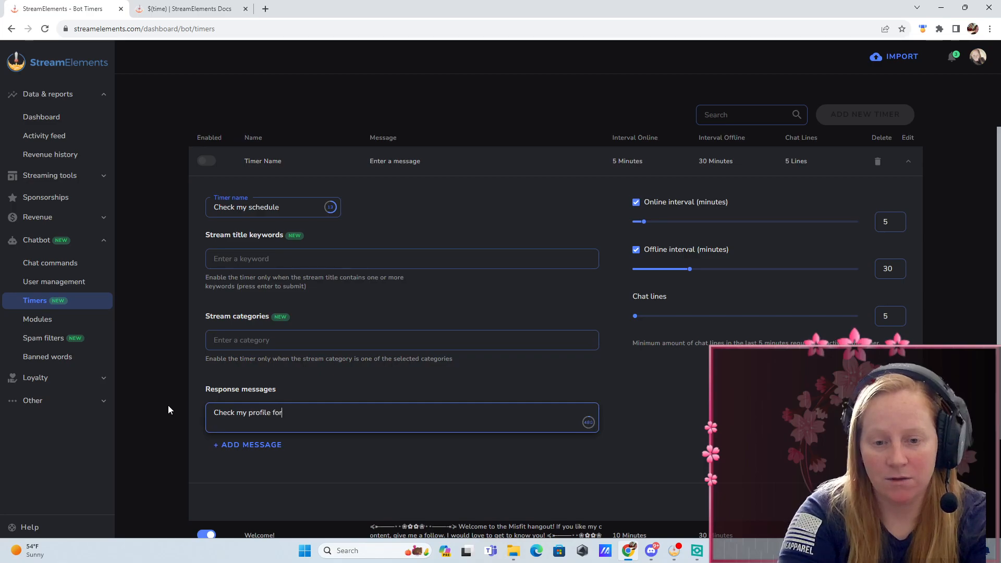
text( my schedule )
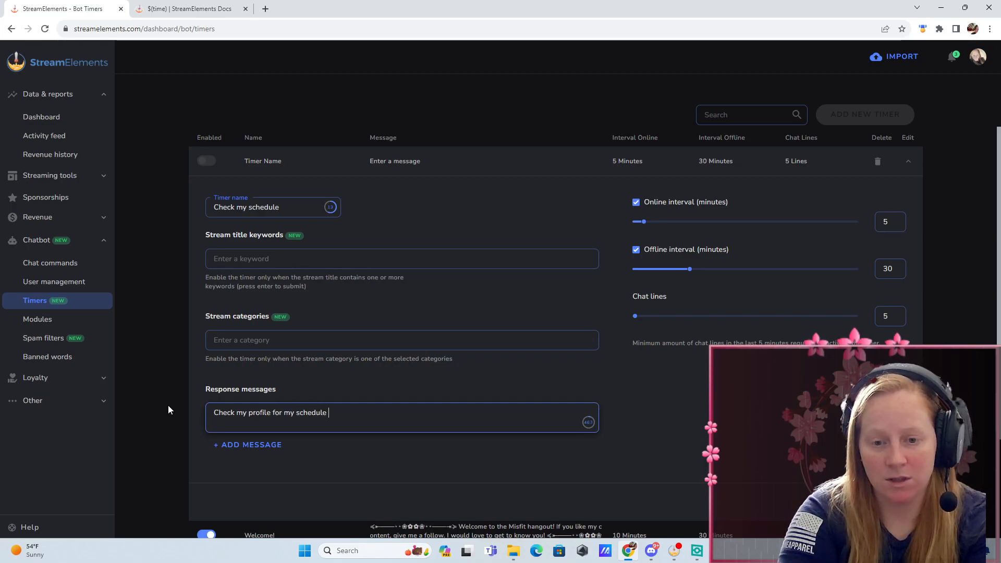
text(to see what upcomi)
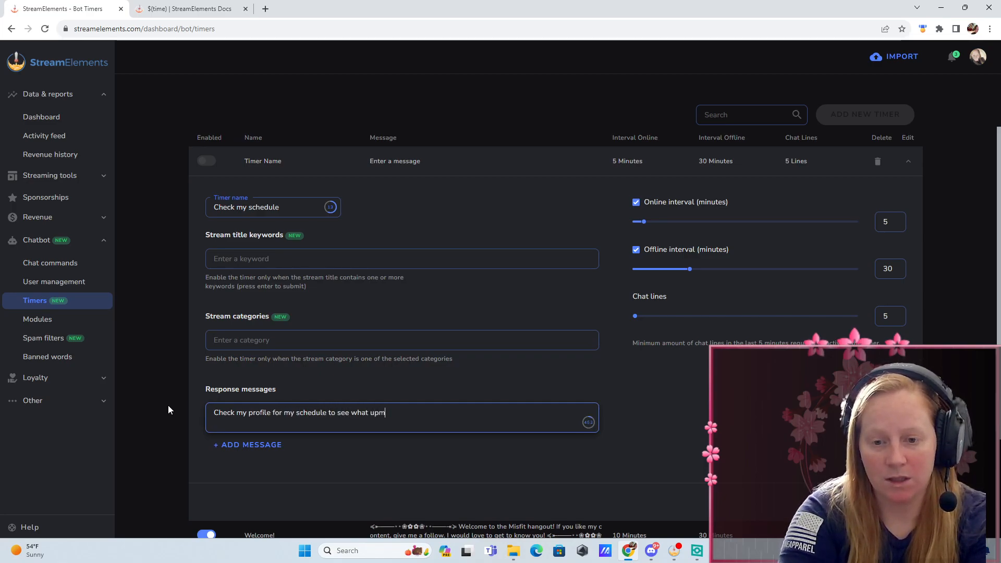
text(ng games i am going to play!)
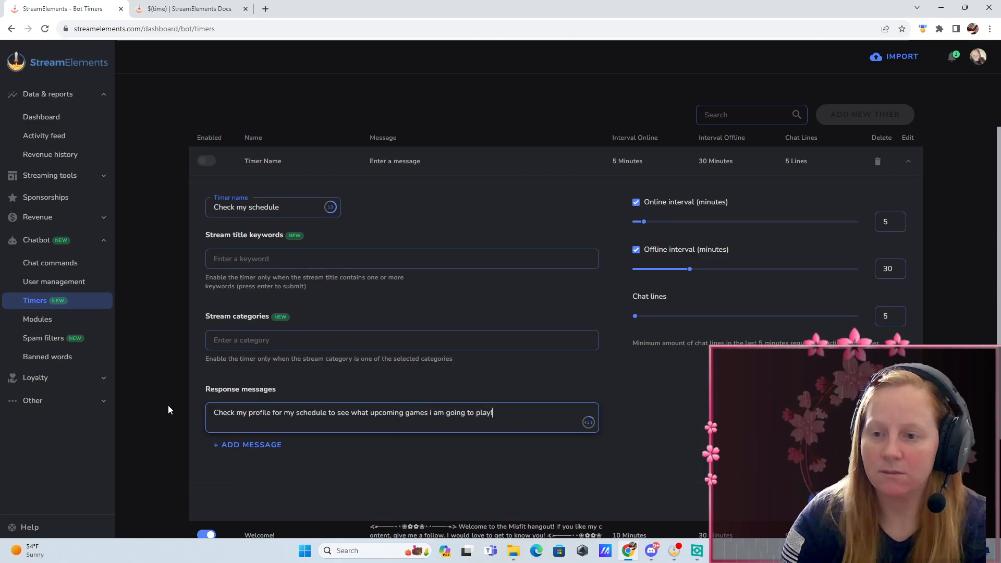
click(248, 446)
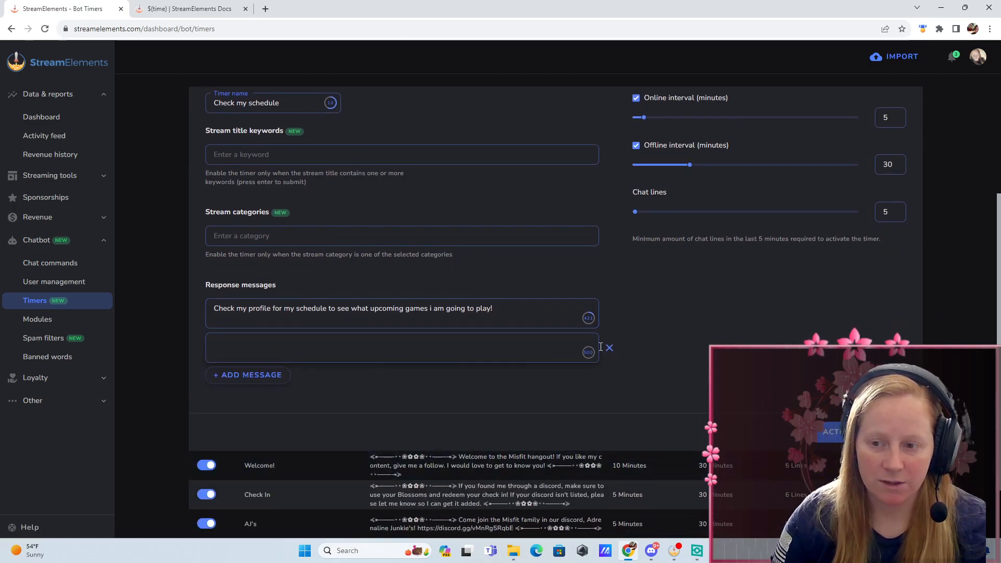
click(609, 348)
scroll(563, 416, up, 3)
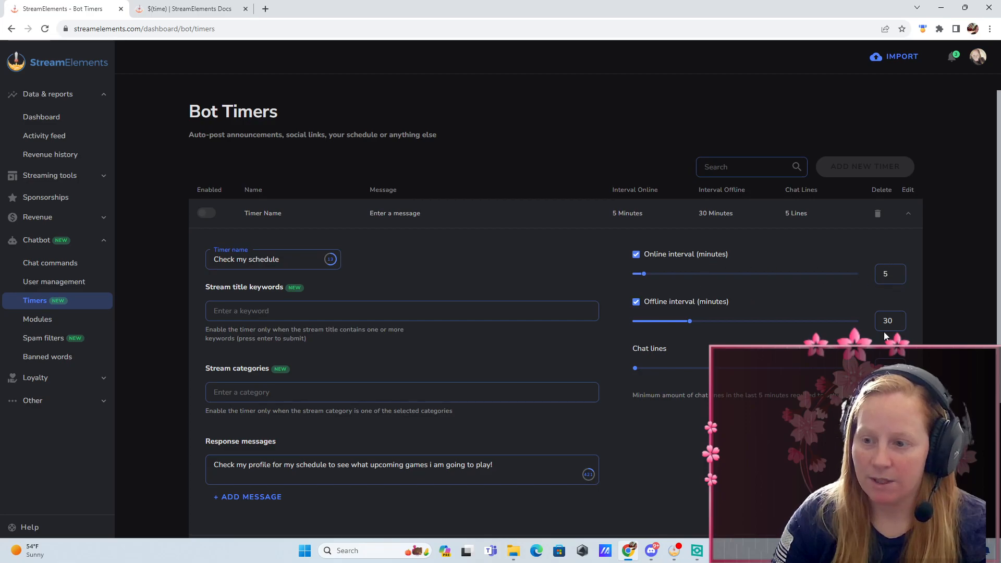
scroll(731, 326, down, 1)
click(827, 448)
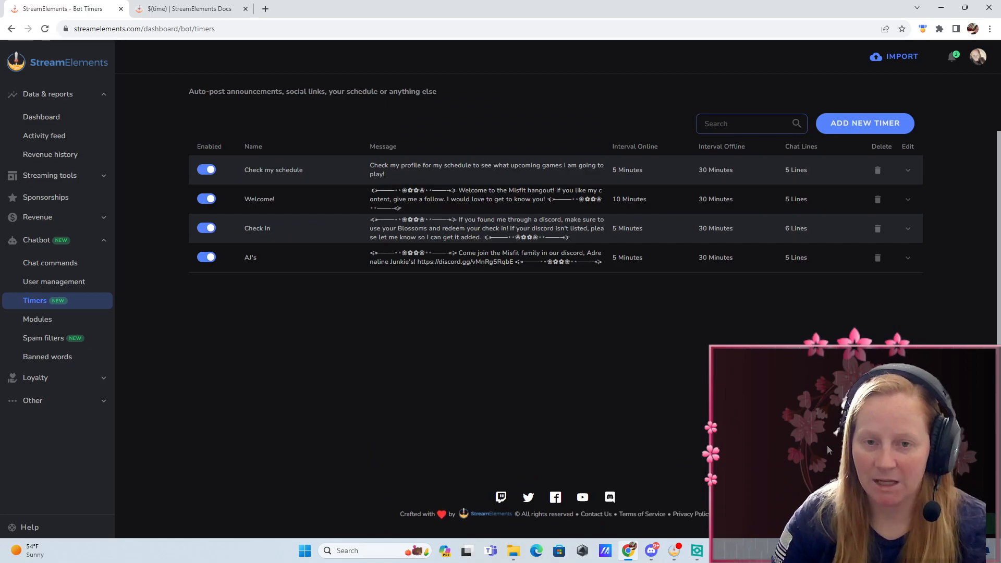
mouse_move(670, 553)
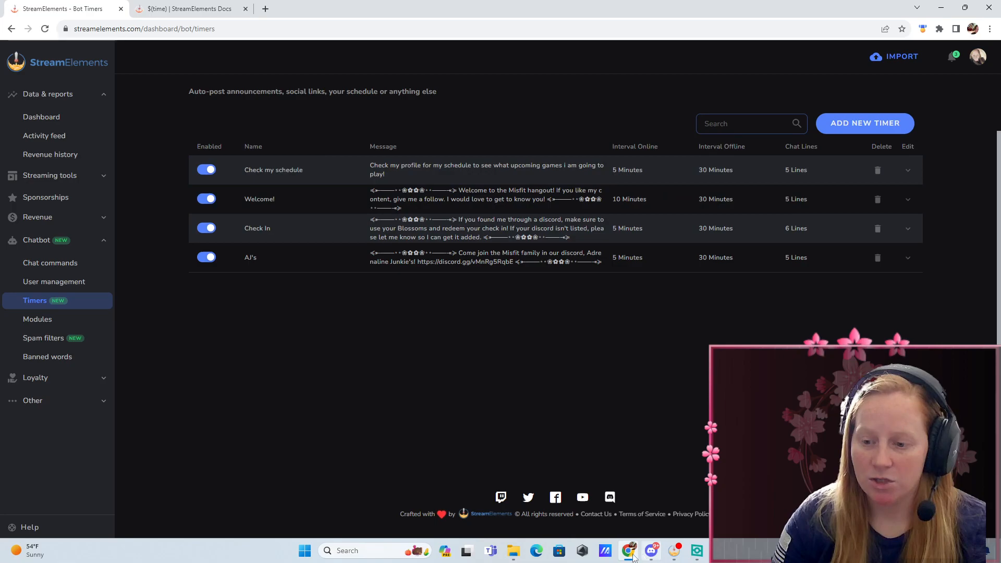
Post test messages 'hello', 'how are you', 'blah', 'welcome' and 'la tee da' in OBS chat
click(674, 551)
click(870, 339)
text(hello)
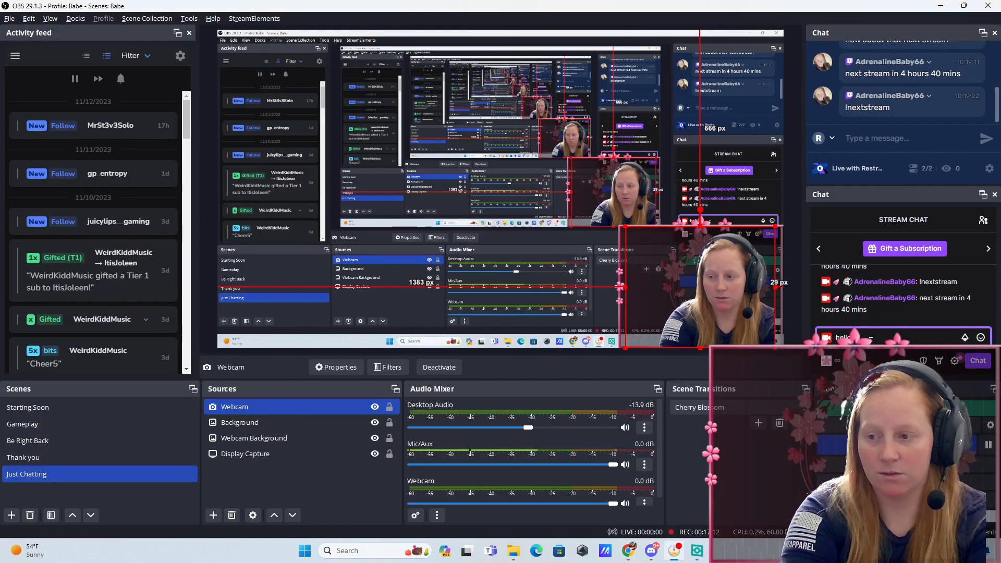
key(Return)
text(how are you)
key(Return)
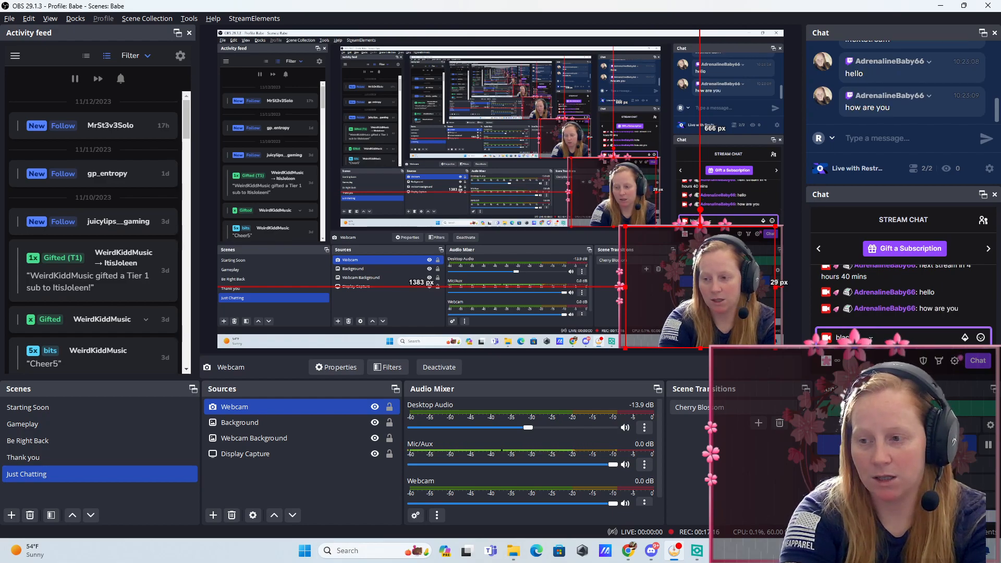
key(Return)
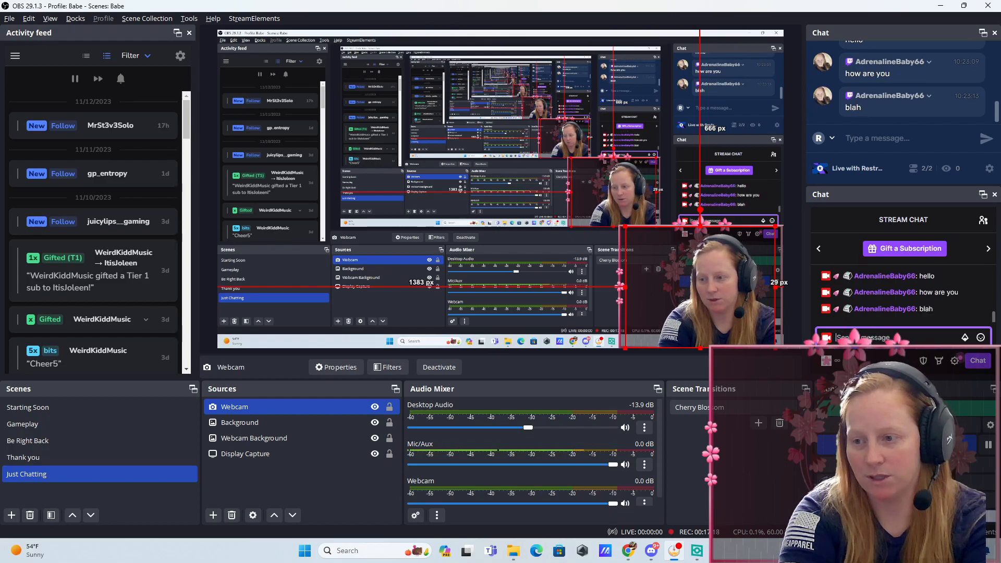
text(welcome)
key(Return)
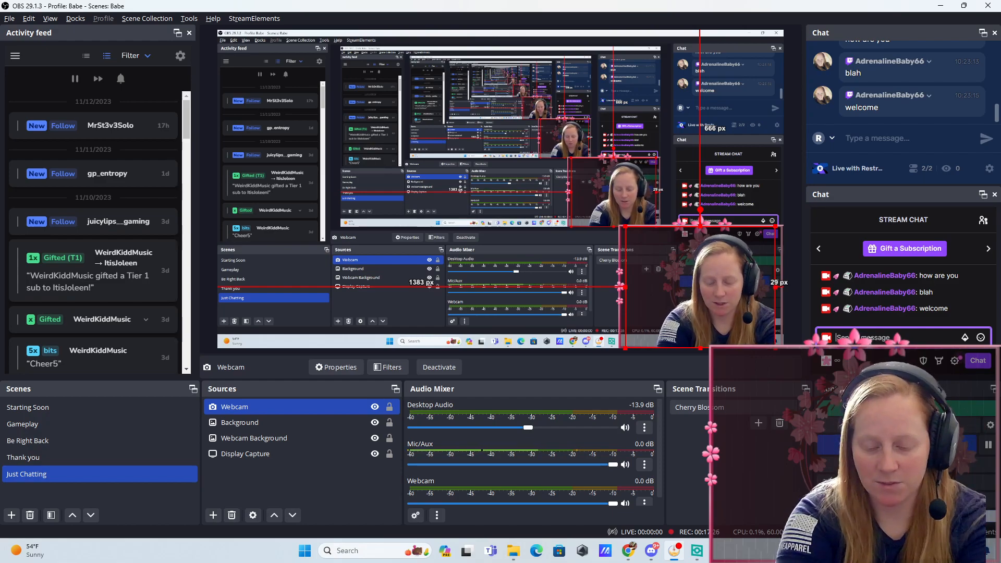
text(la)
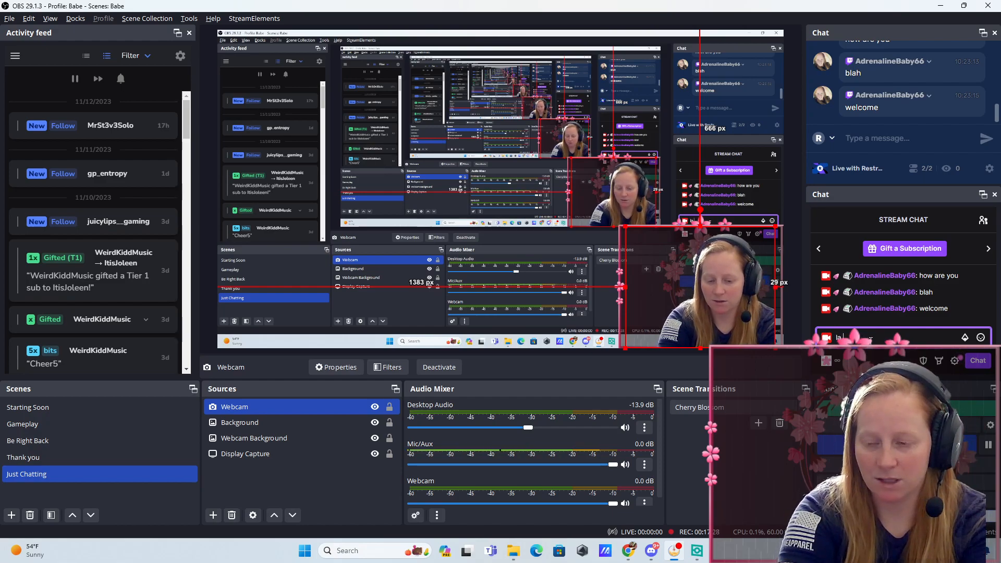
text( tee da)
key(Return)
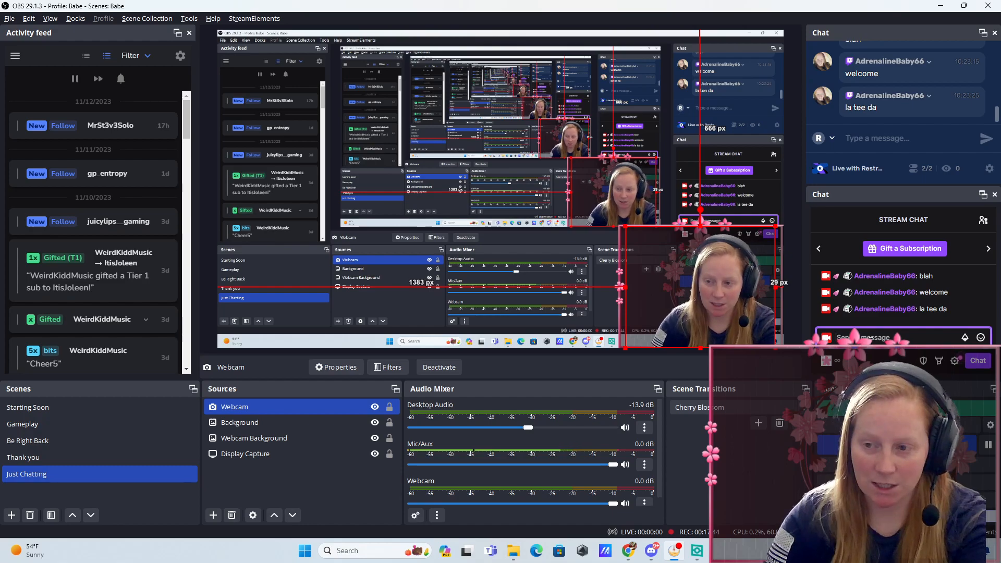
Return to the StreamElements Bot Timers page in Chrome
key(alt+Tab)
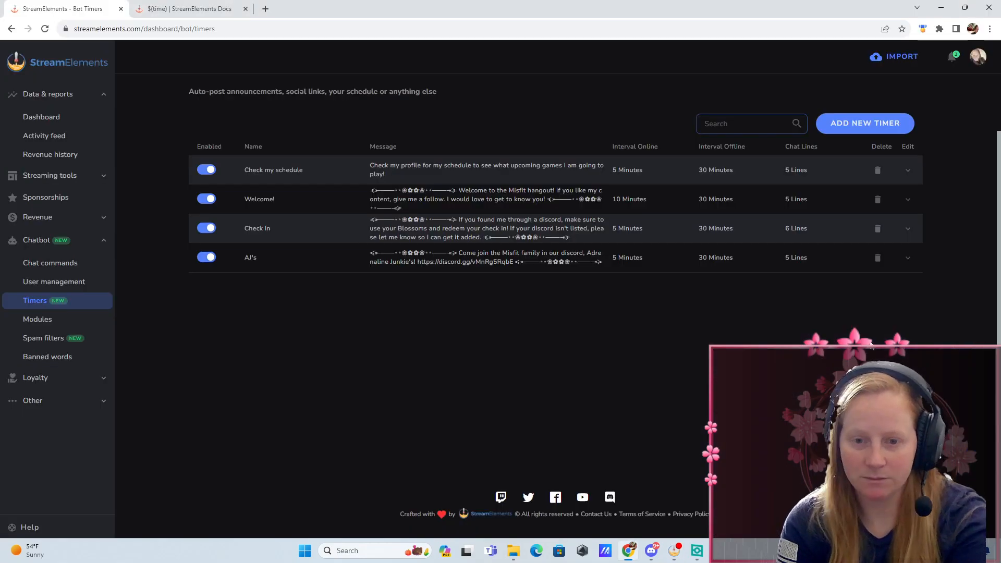
key(alt+Tab)
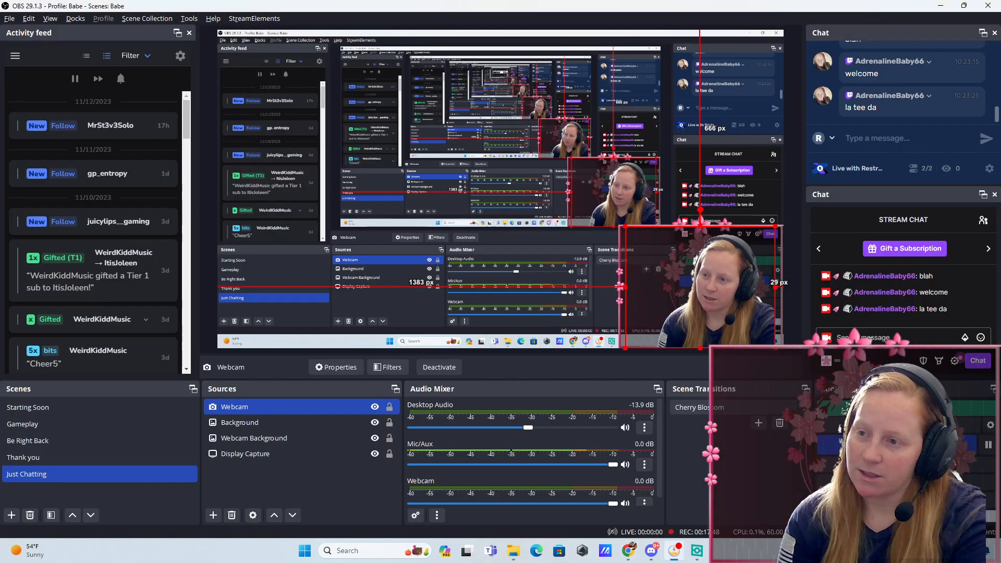
key(alt+Tab)
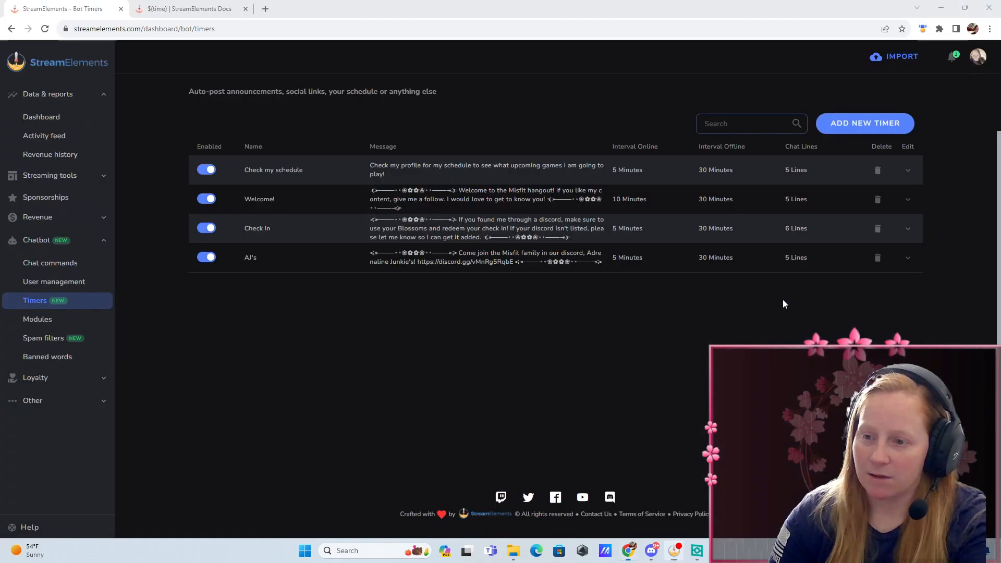
Open the chatbot Modules page and scroll through the list of chat games
click(50, 320)
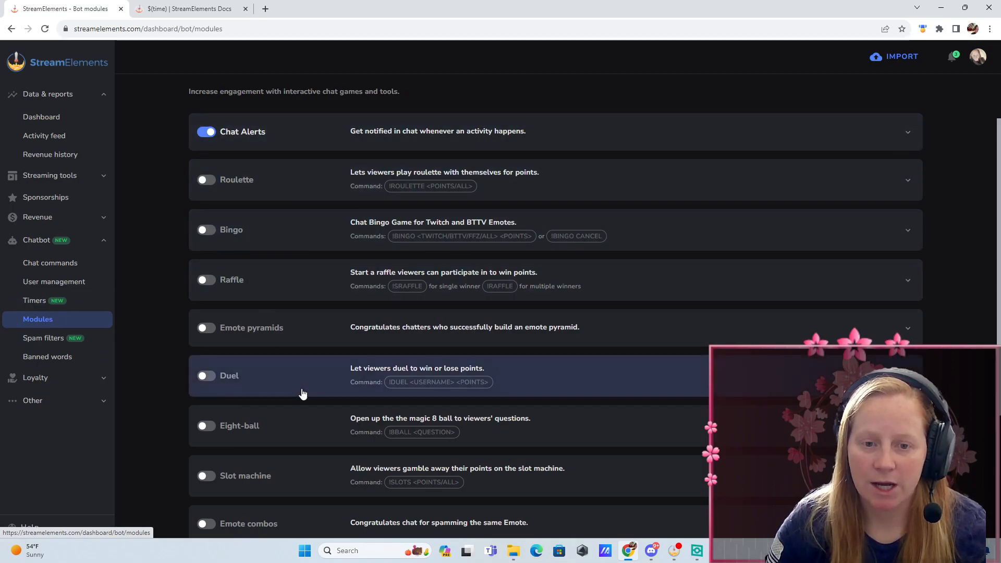
scroll(302, 393, down, 4)
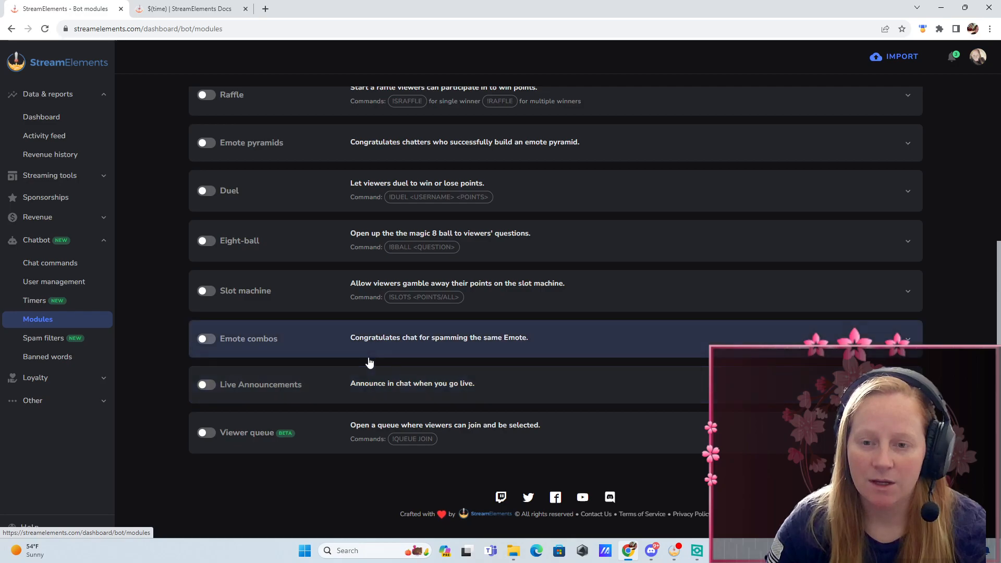
scroll(362, 367, up, 5)
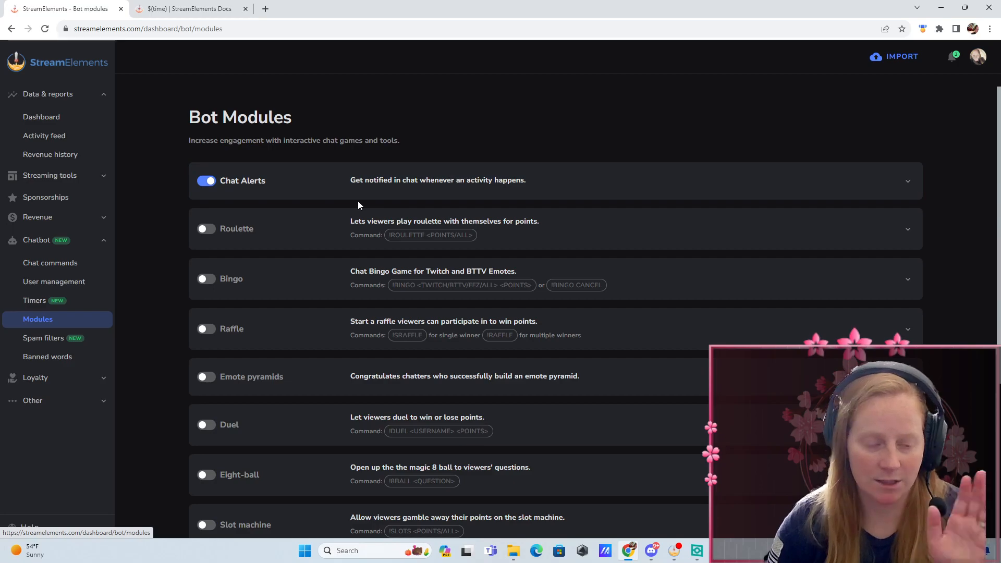
Show the Bot Spam Filters page and review the list, from Caps to One man spam, all off
click(55, 340)
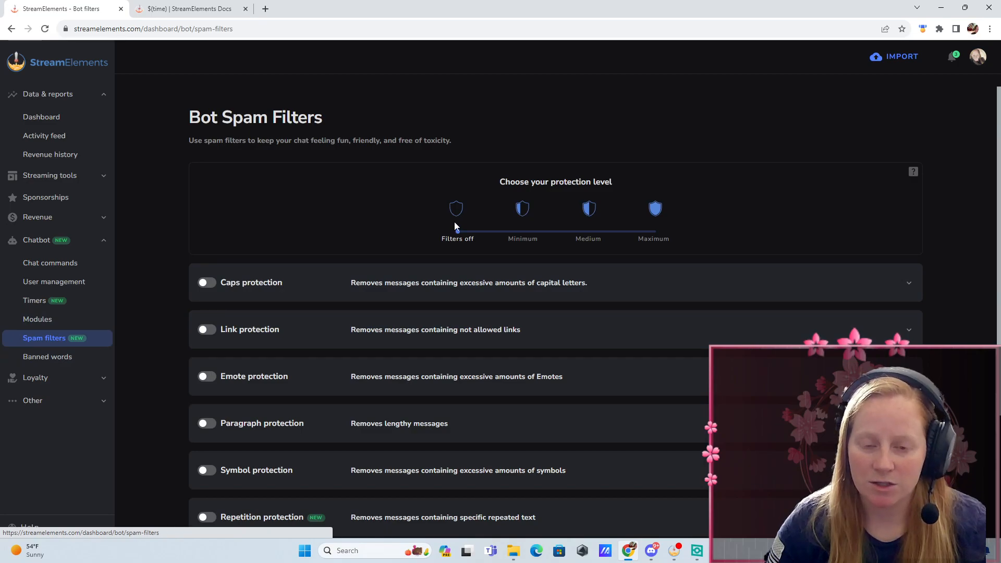
scroll(455, 225, down, 3)
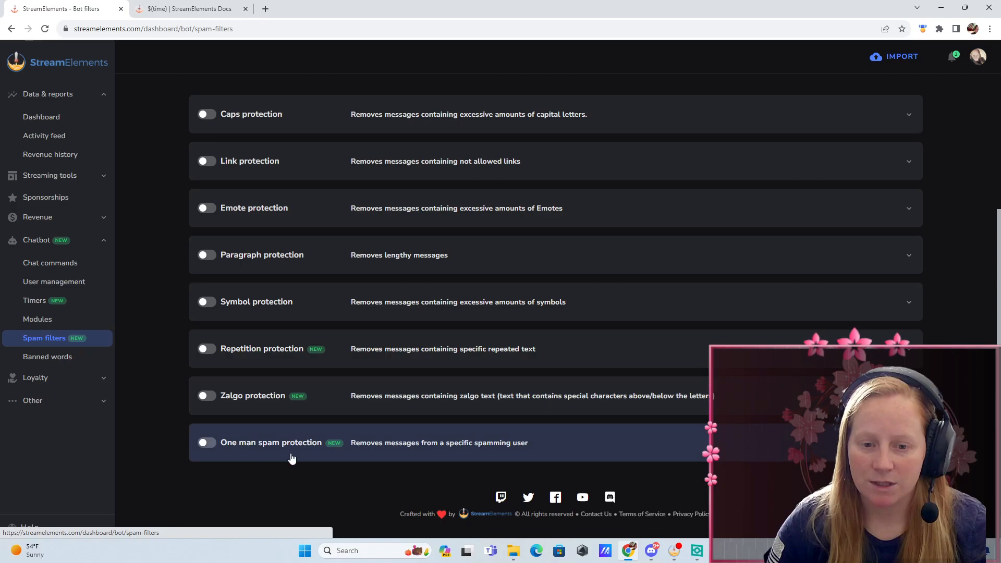
scroll(226, 436, up, 1)
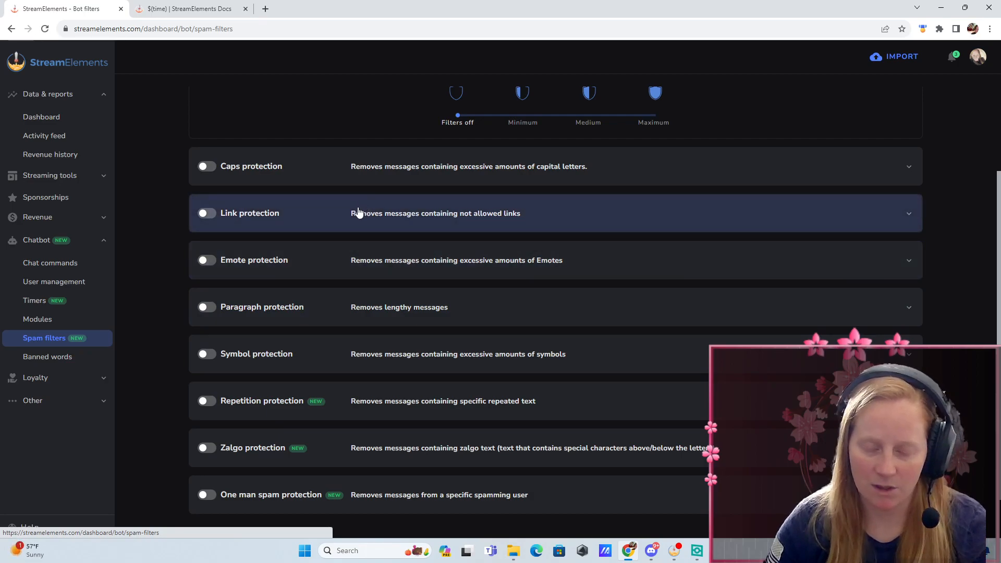
scroll(353, 247, up, 2)
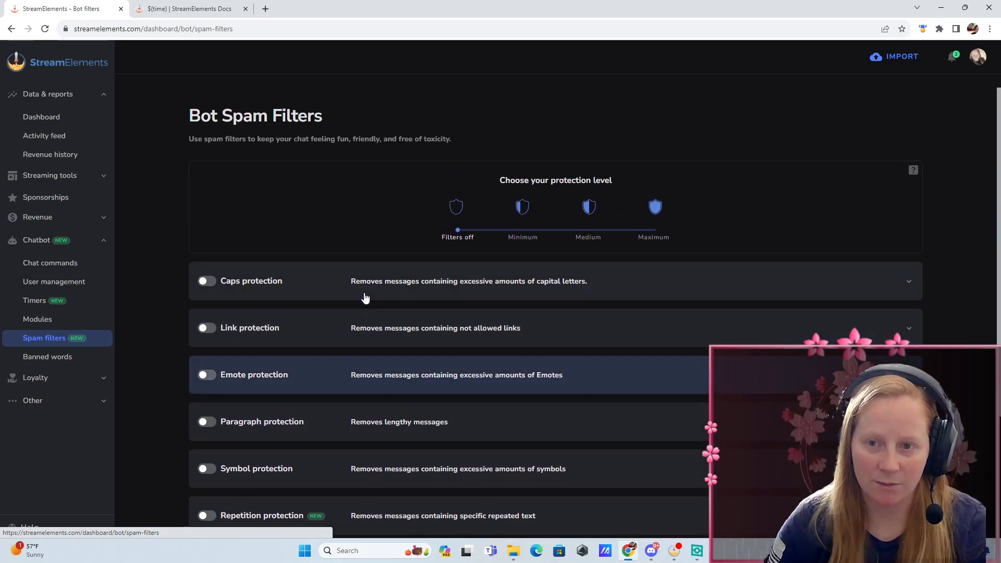
scroll(481, 322, down, 3)
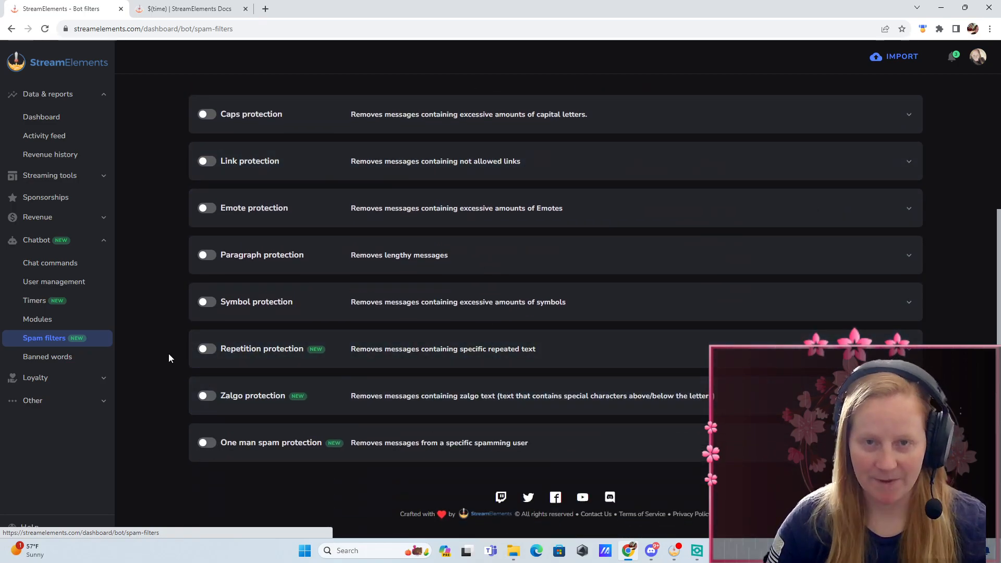
Show the Banned words page, which has no banned-word groups yet
click(61, 358)
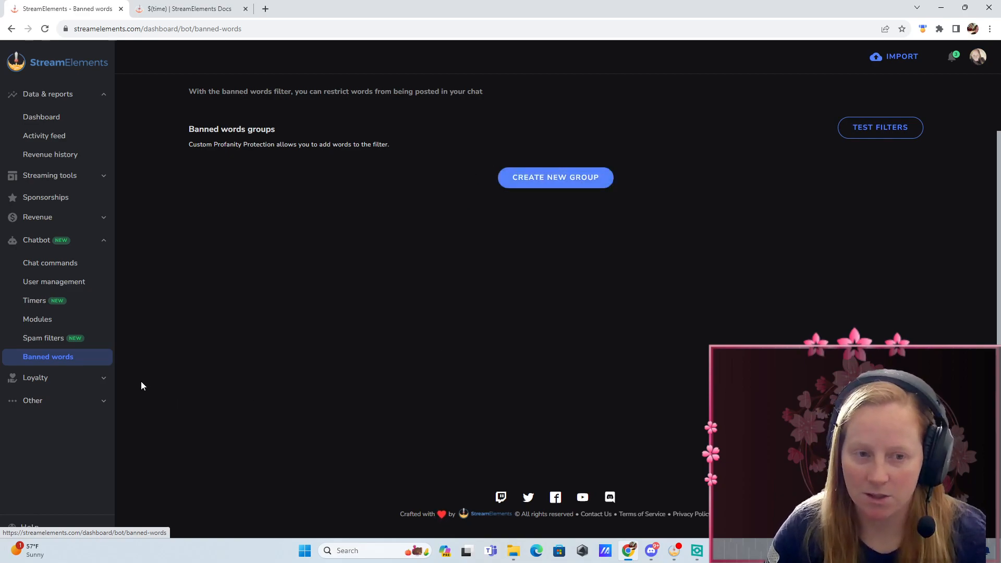
Return to the Bot Timers page after briefly checking the OBS window
click(40, 262)
click(55, 305)
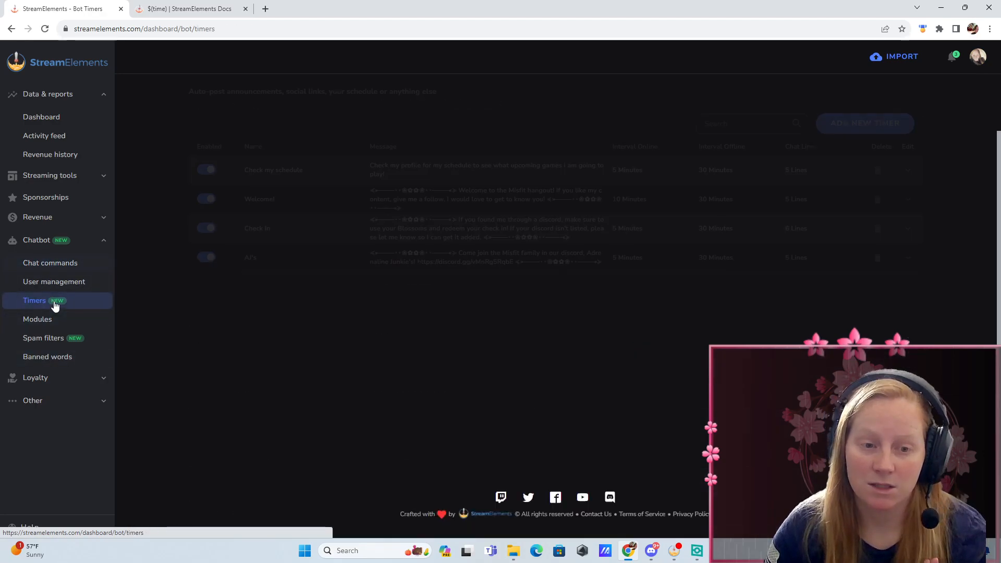
key(alt+Tab)
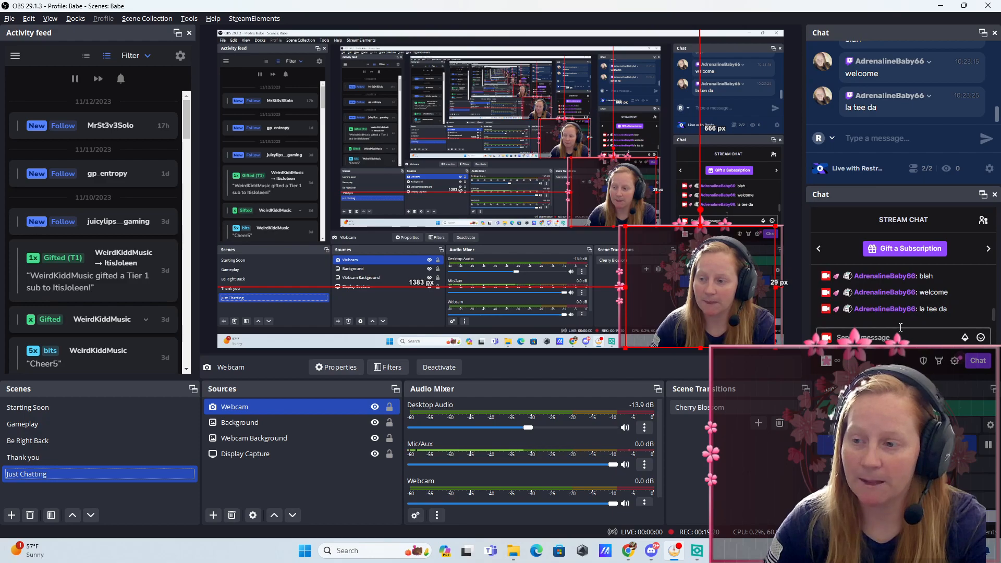
key(alt+Tab)
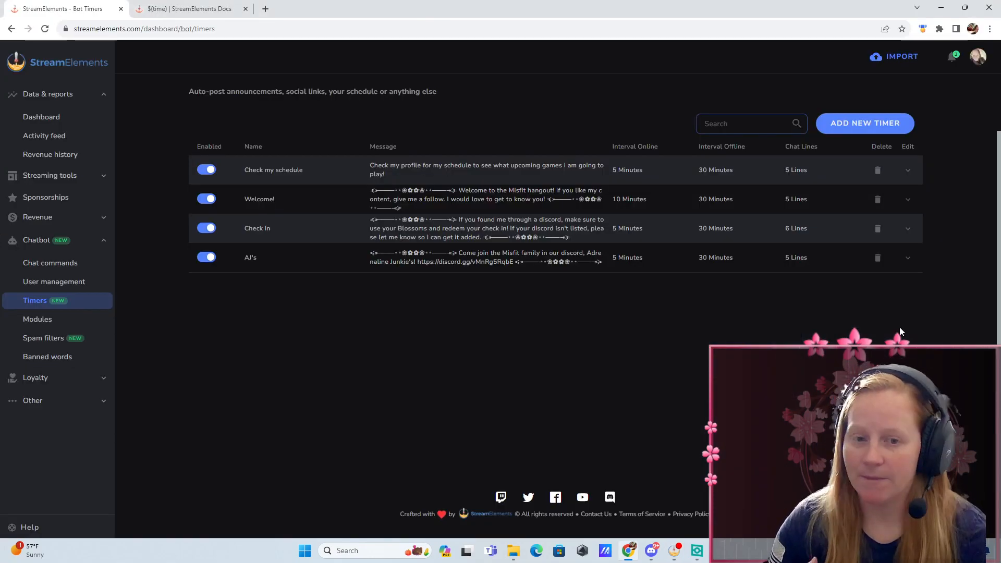
Inspect the AJ's timer: 5-minute online, 30-minute offline intervals, 5 chat lines
click(463, 256)
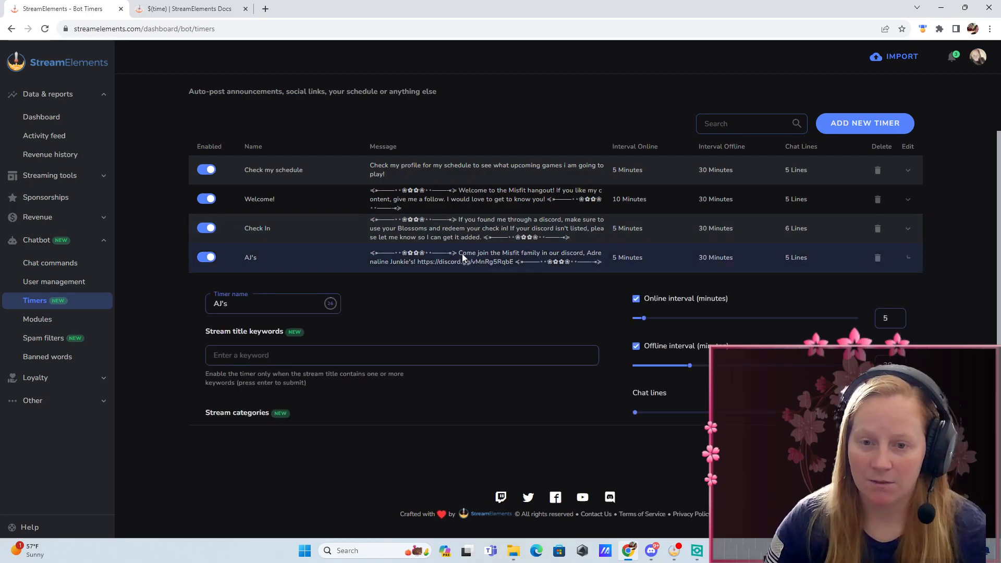
scroll(463, 254, down, 2)
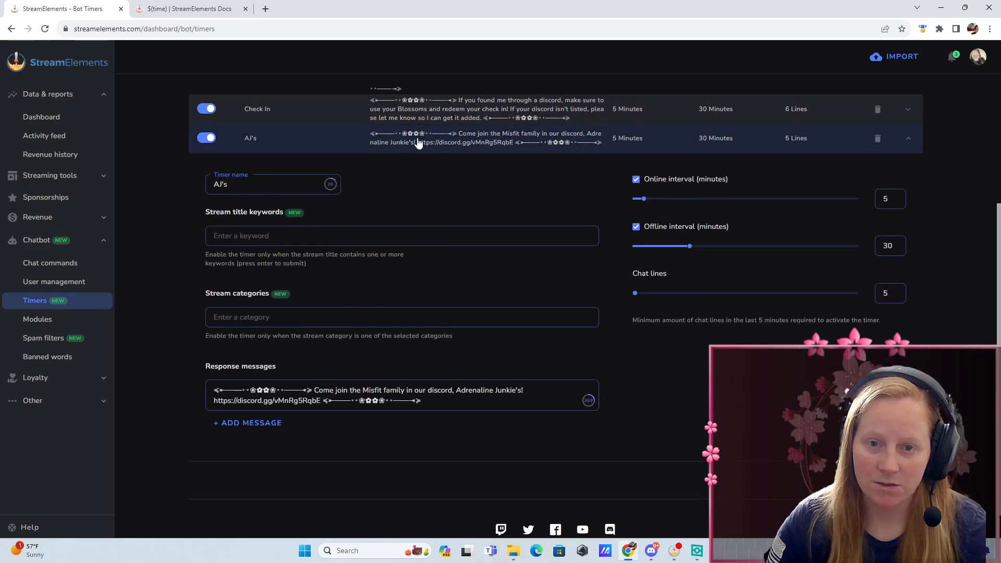
click(417, 141)
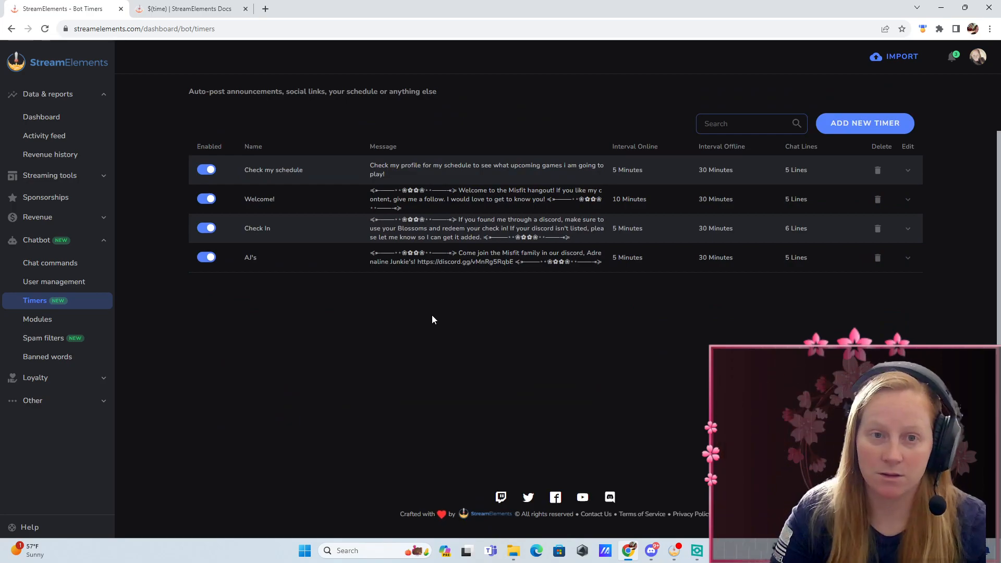
key(alt+Tab)
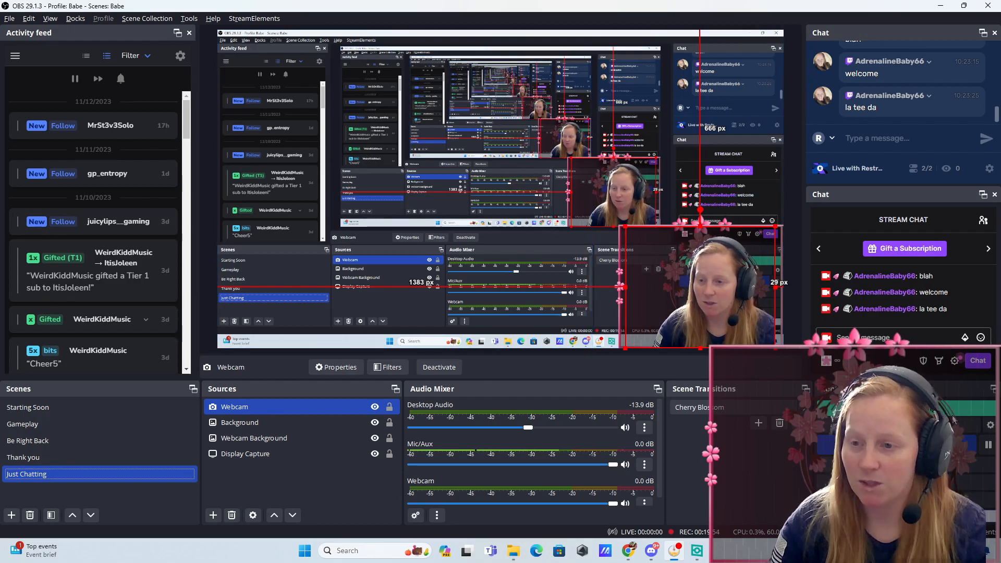
key(alt+Tab)
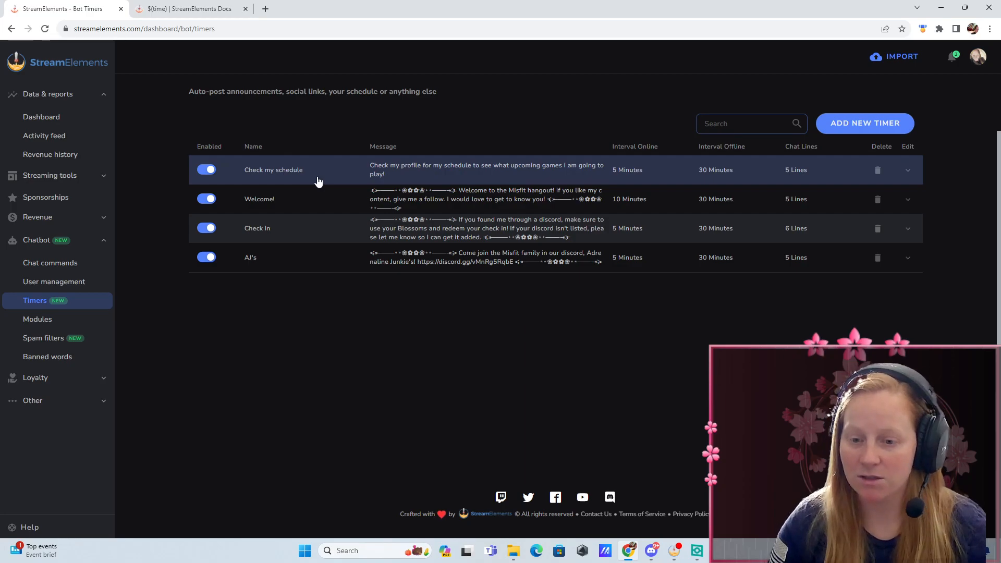
key(alt+Tab)
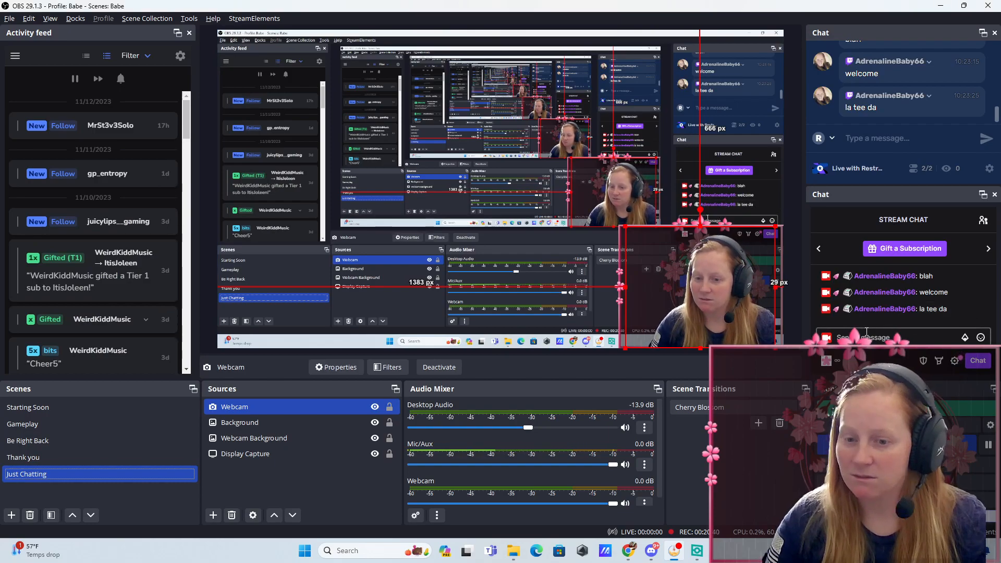
key(alt+Tab)
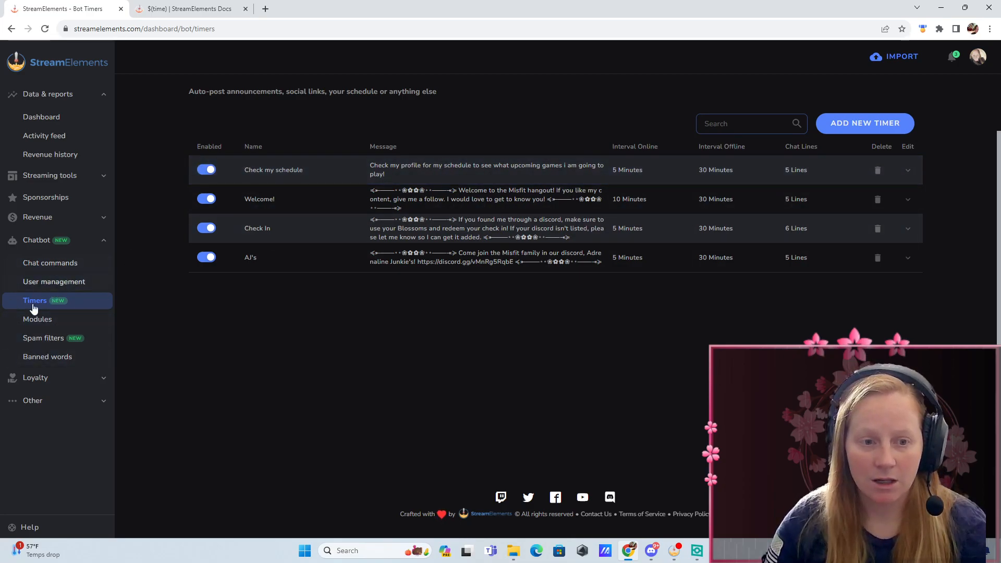
Delete the !nextstream custom command, then return to the Bot Timers list
click(50, 265)
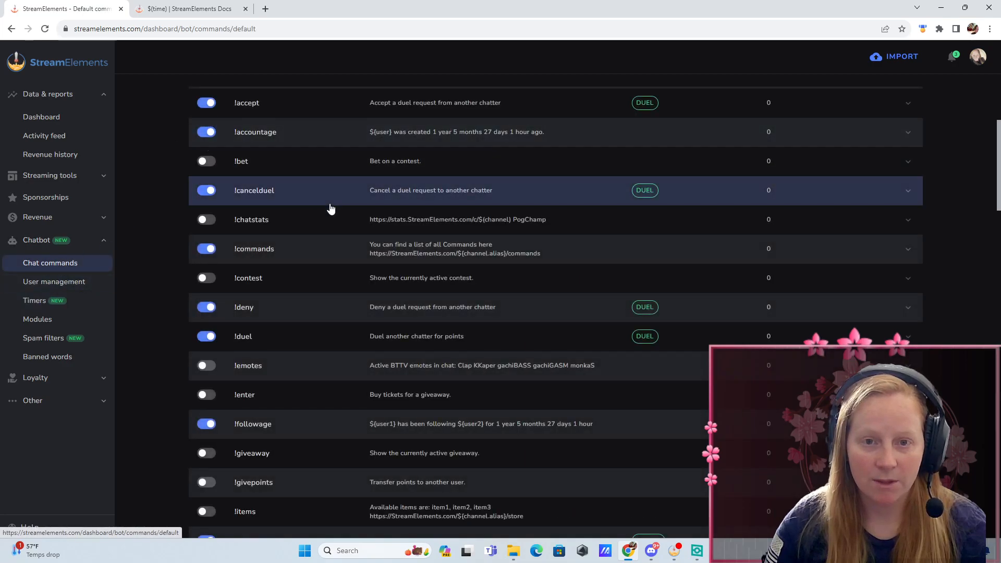
click(334, 172)
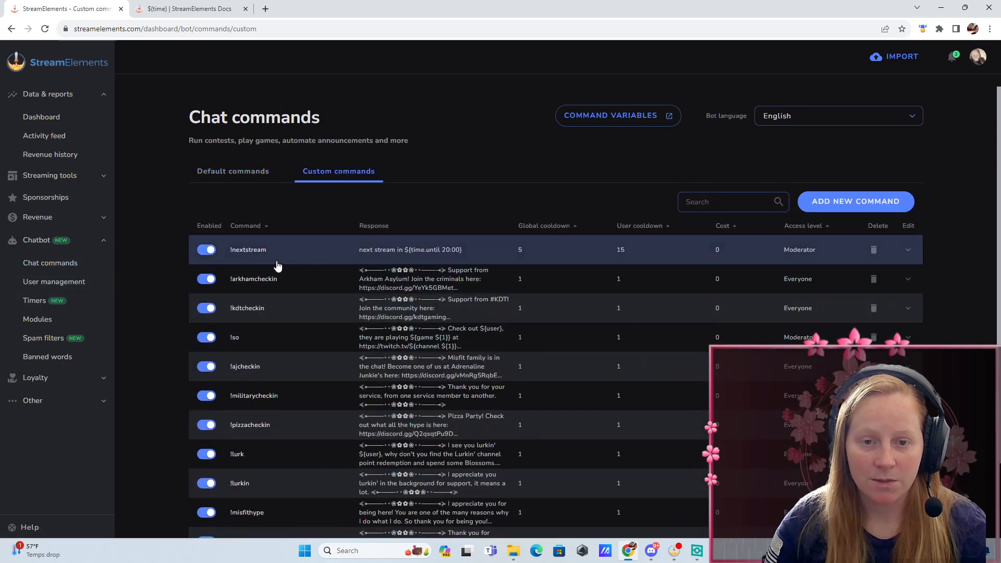
click(874, 250)
click(514, 293)
scroll(274, 428, down, 1)
scroll(277, 427, up, 1)
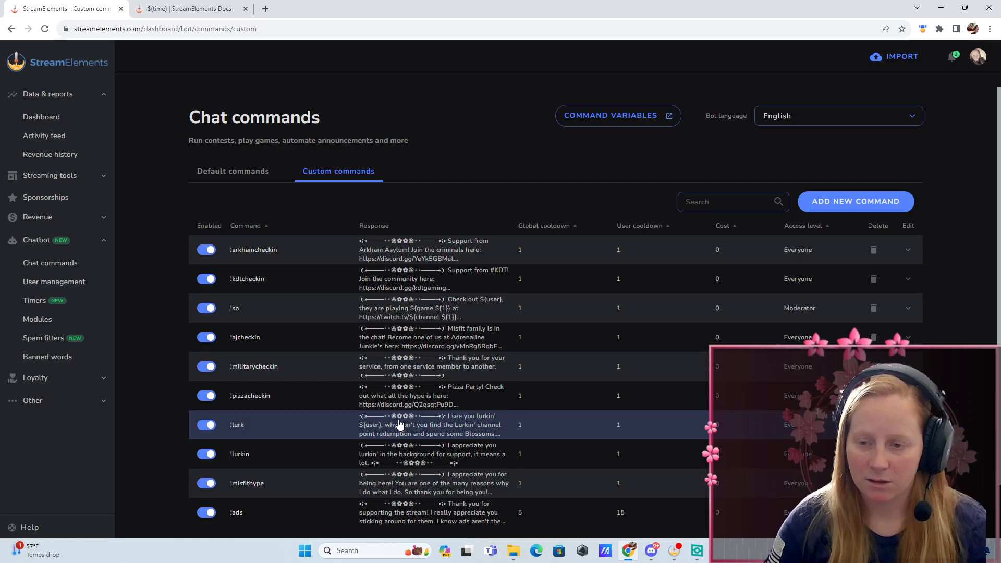
click(34, 301)
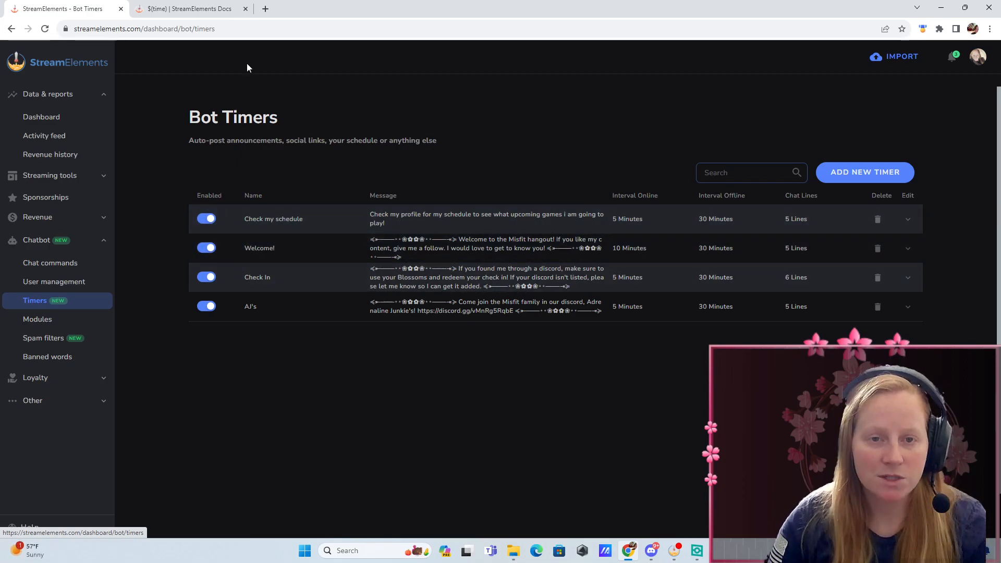
Bring OBS Studio forward, showing the Just Chatting scene with chat and activity feed
click(675, 548)
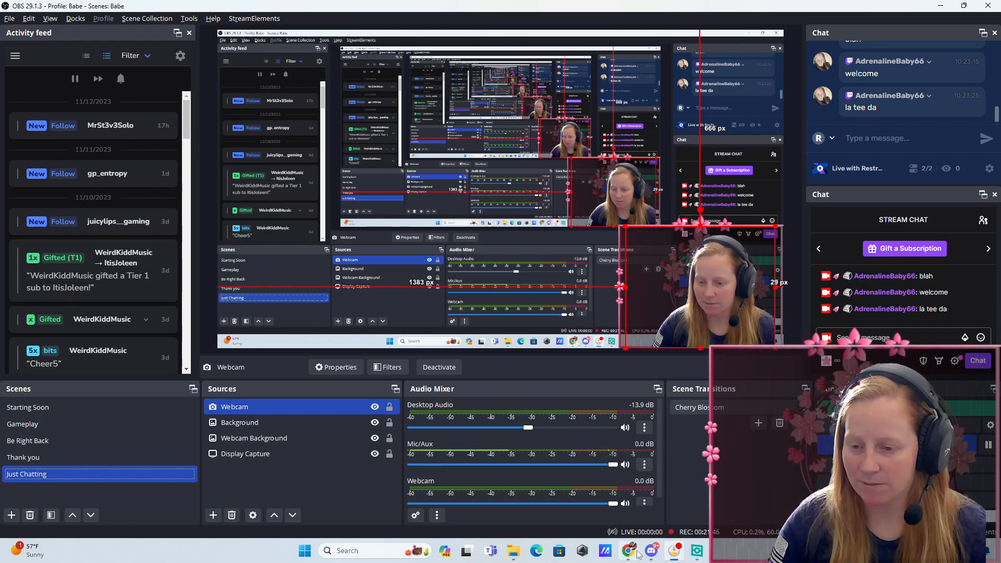
mouse_move(652, 555)
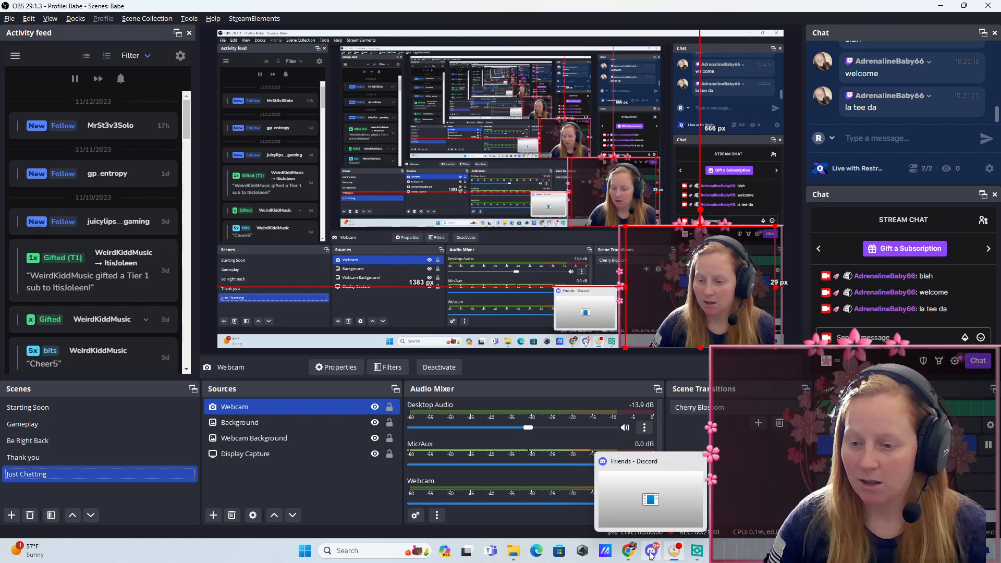